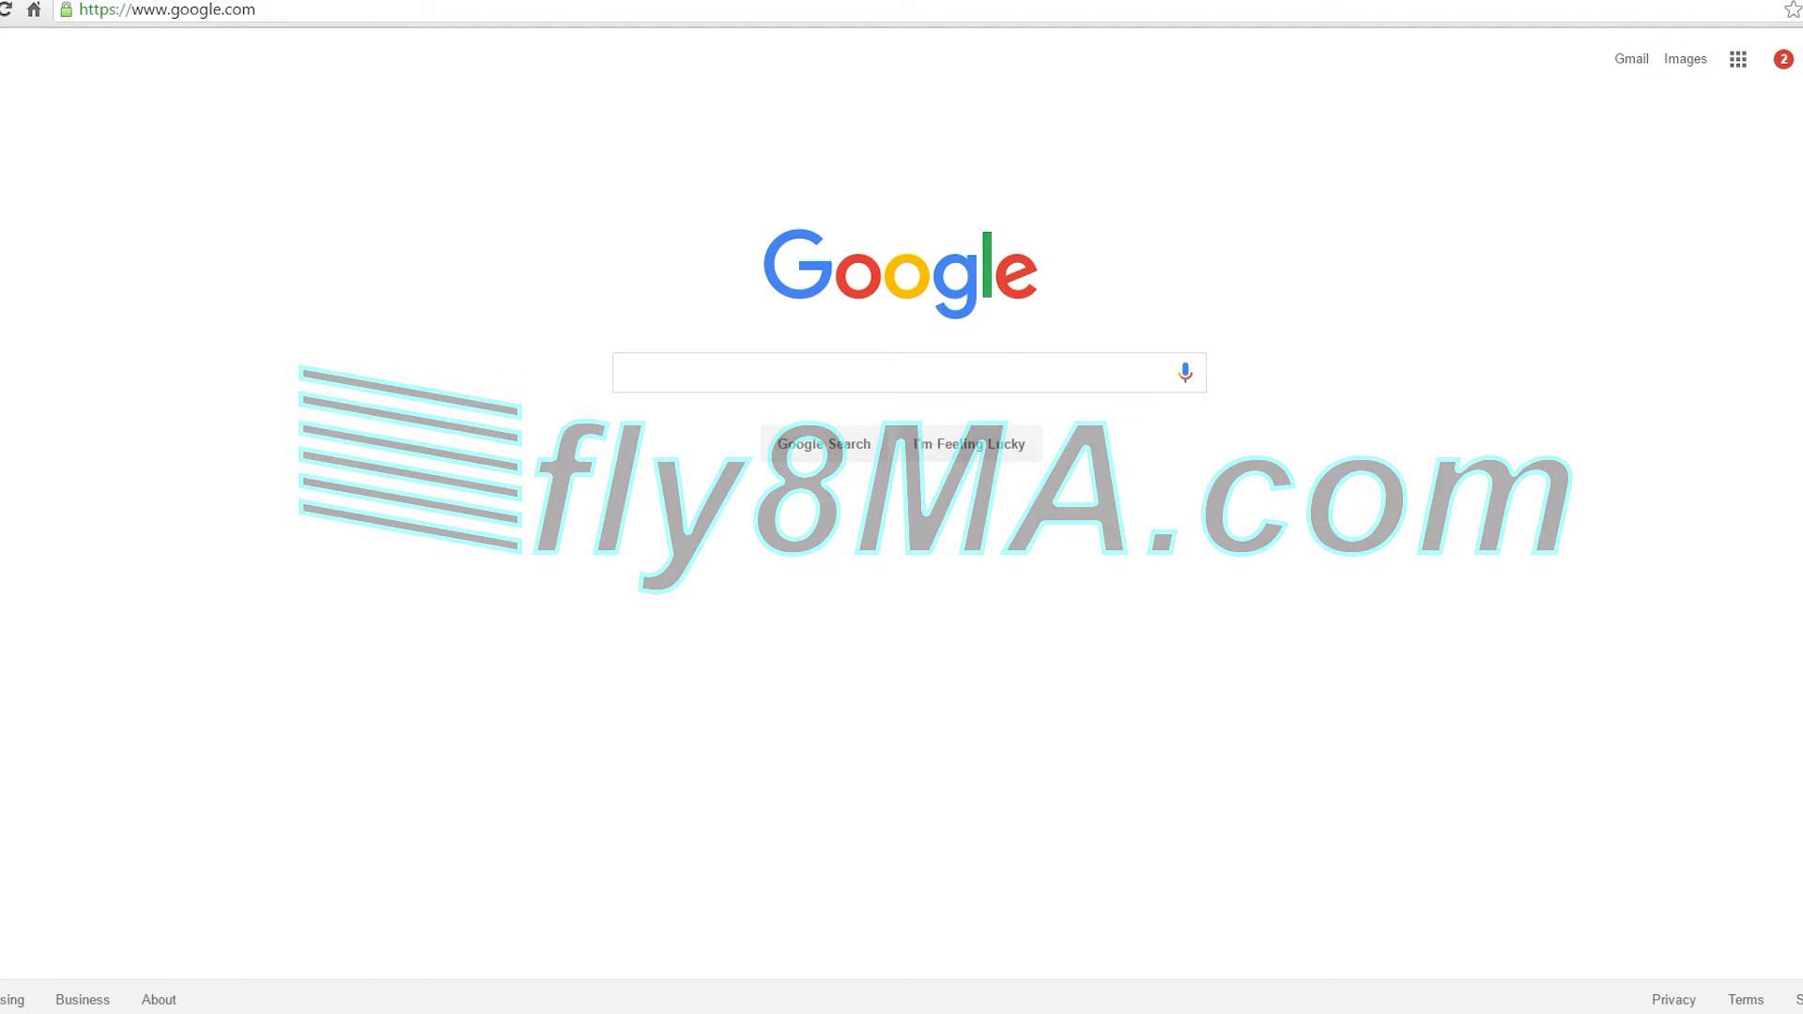
# Search Google for 'iacra' using the autocomplete suggestion.
pyautogui.write('iacr')
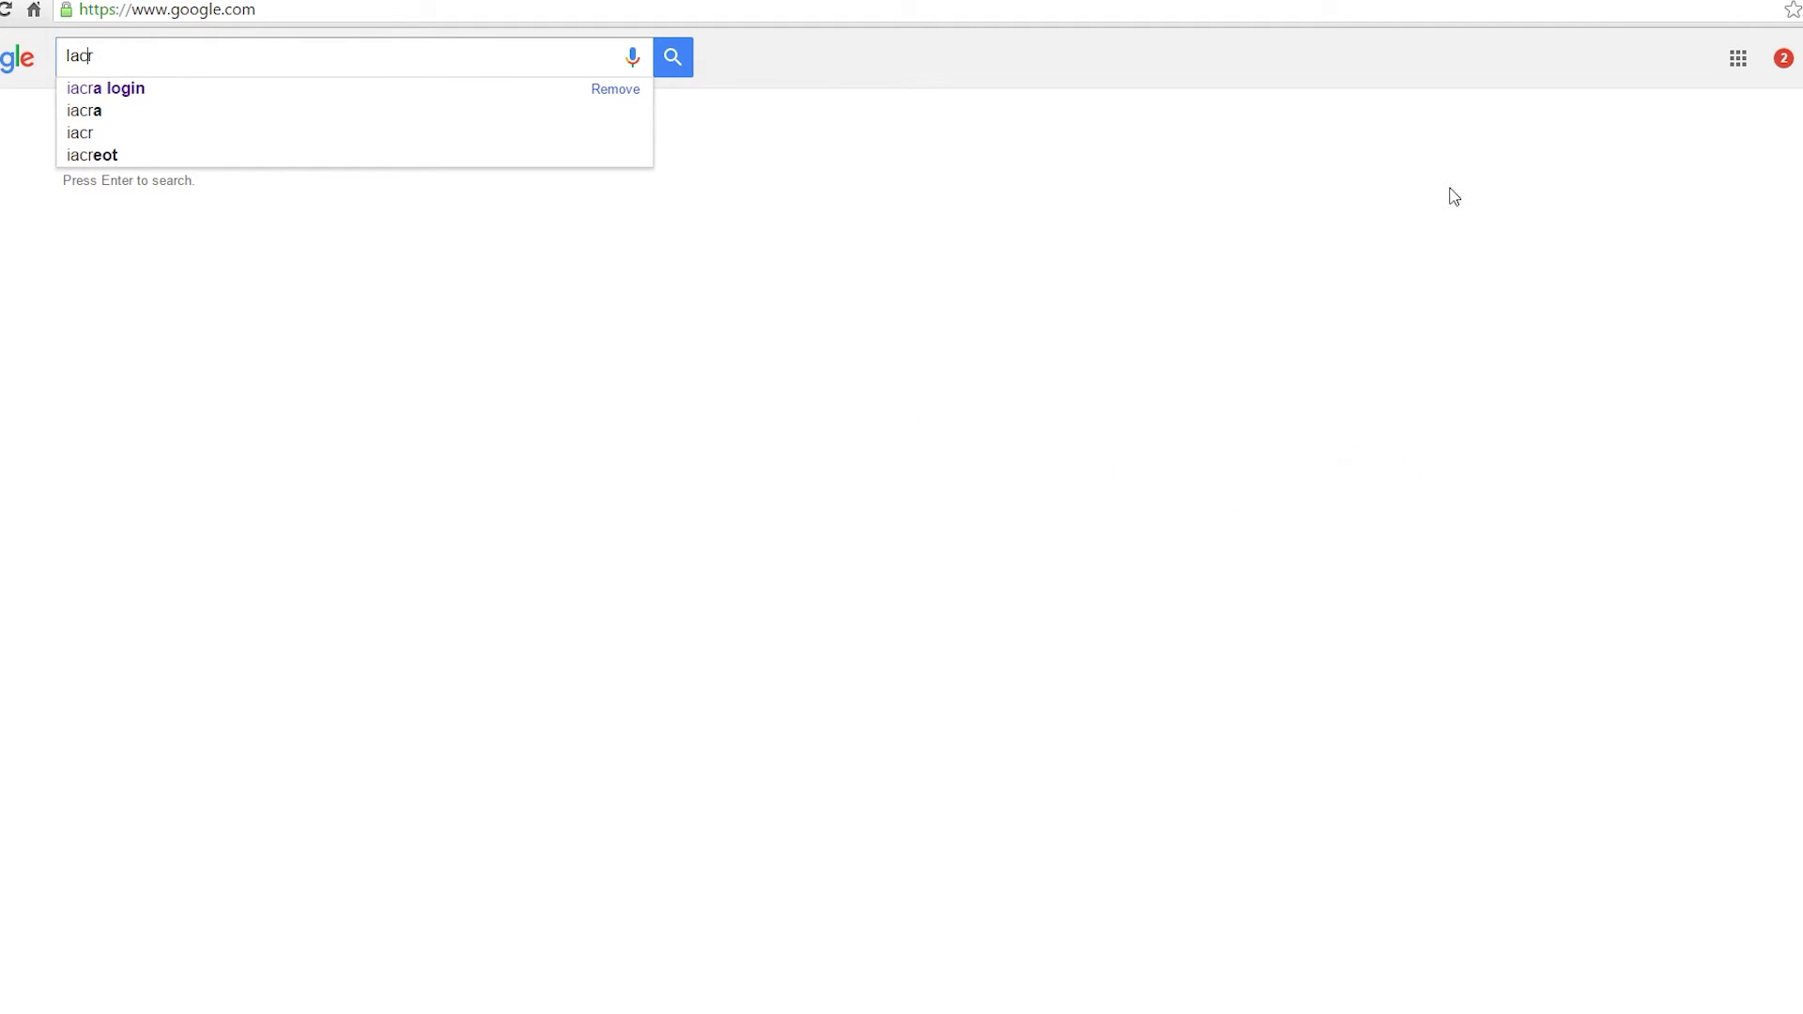
pyautogui.press('Down')
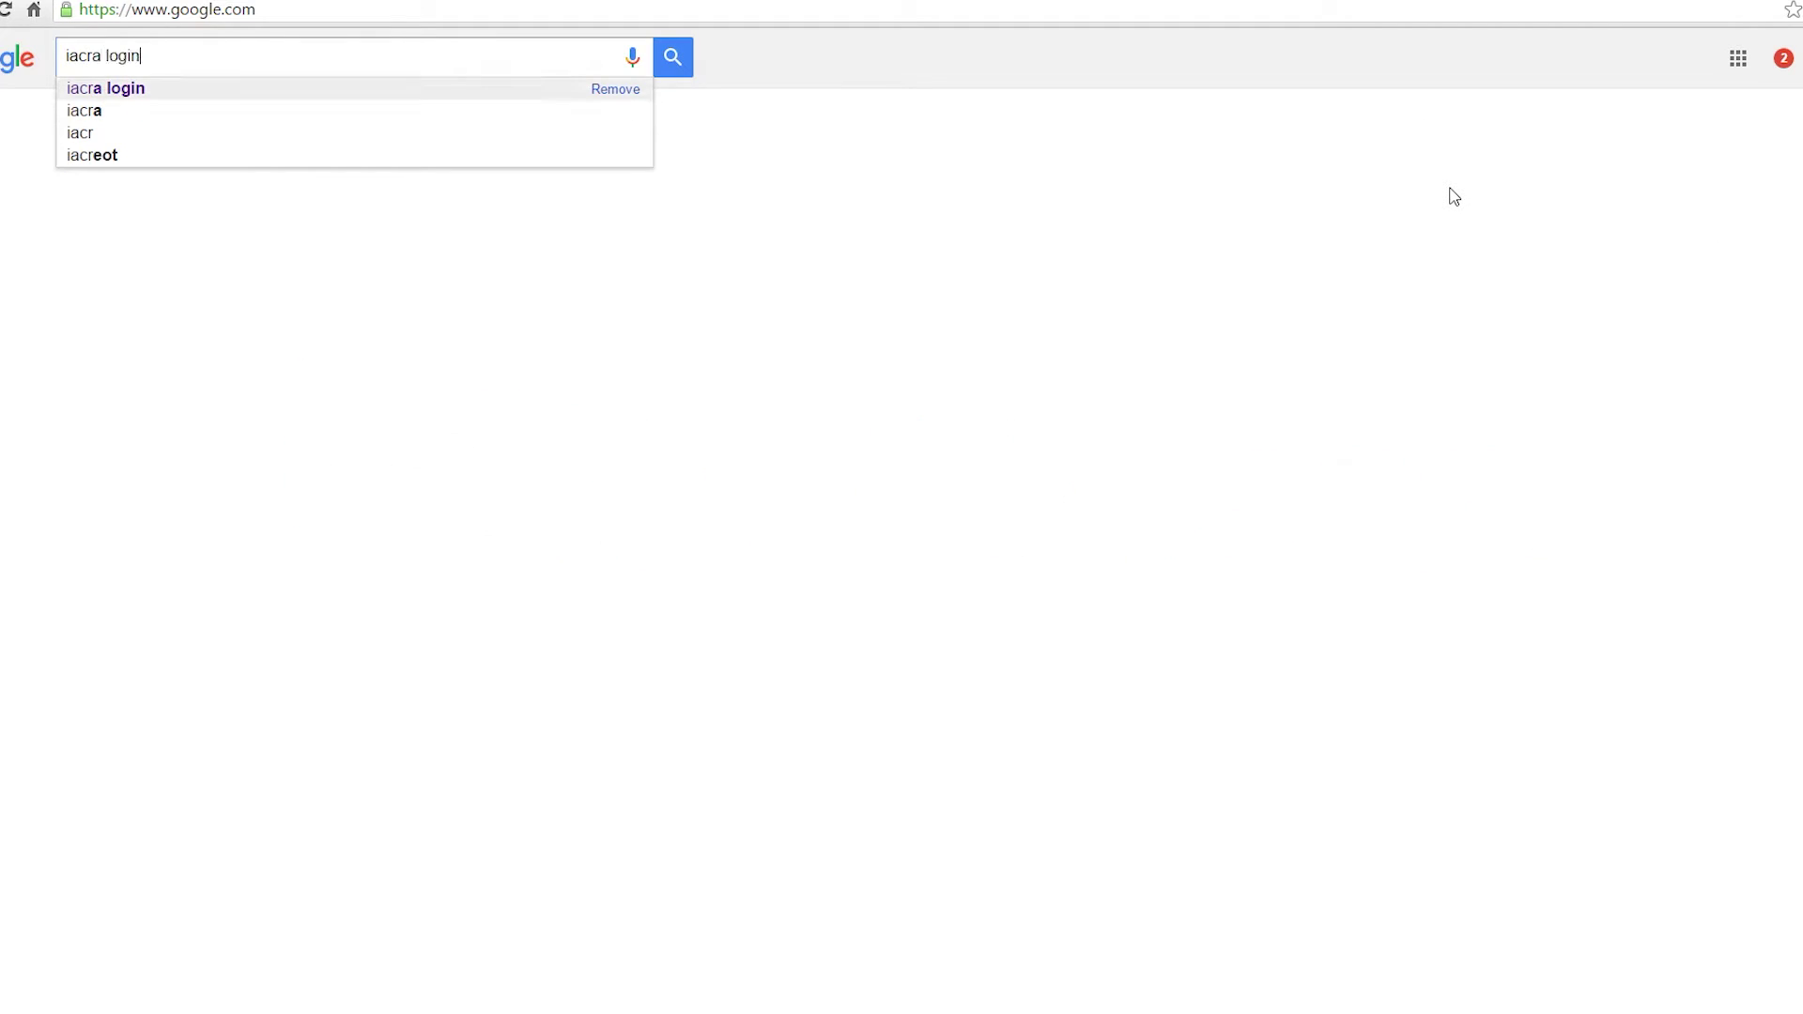
pyautogui.press('Down')
pyautogui.press('Return')
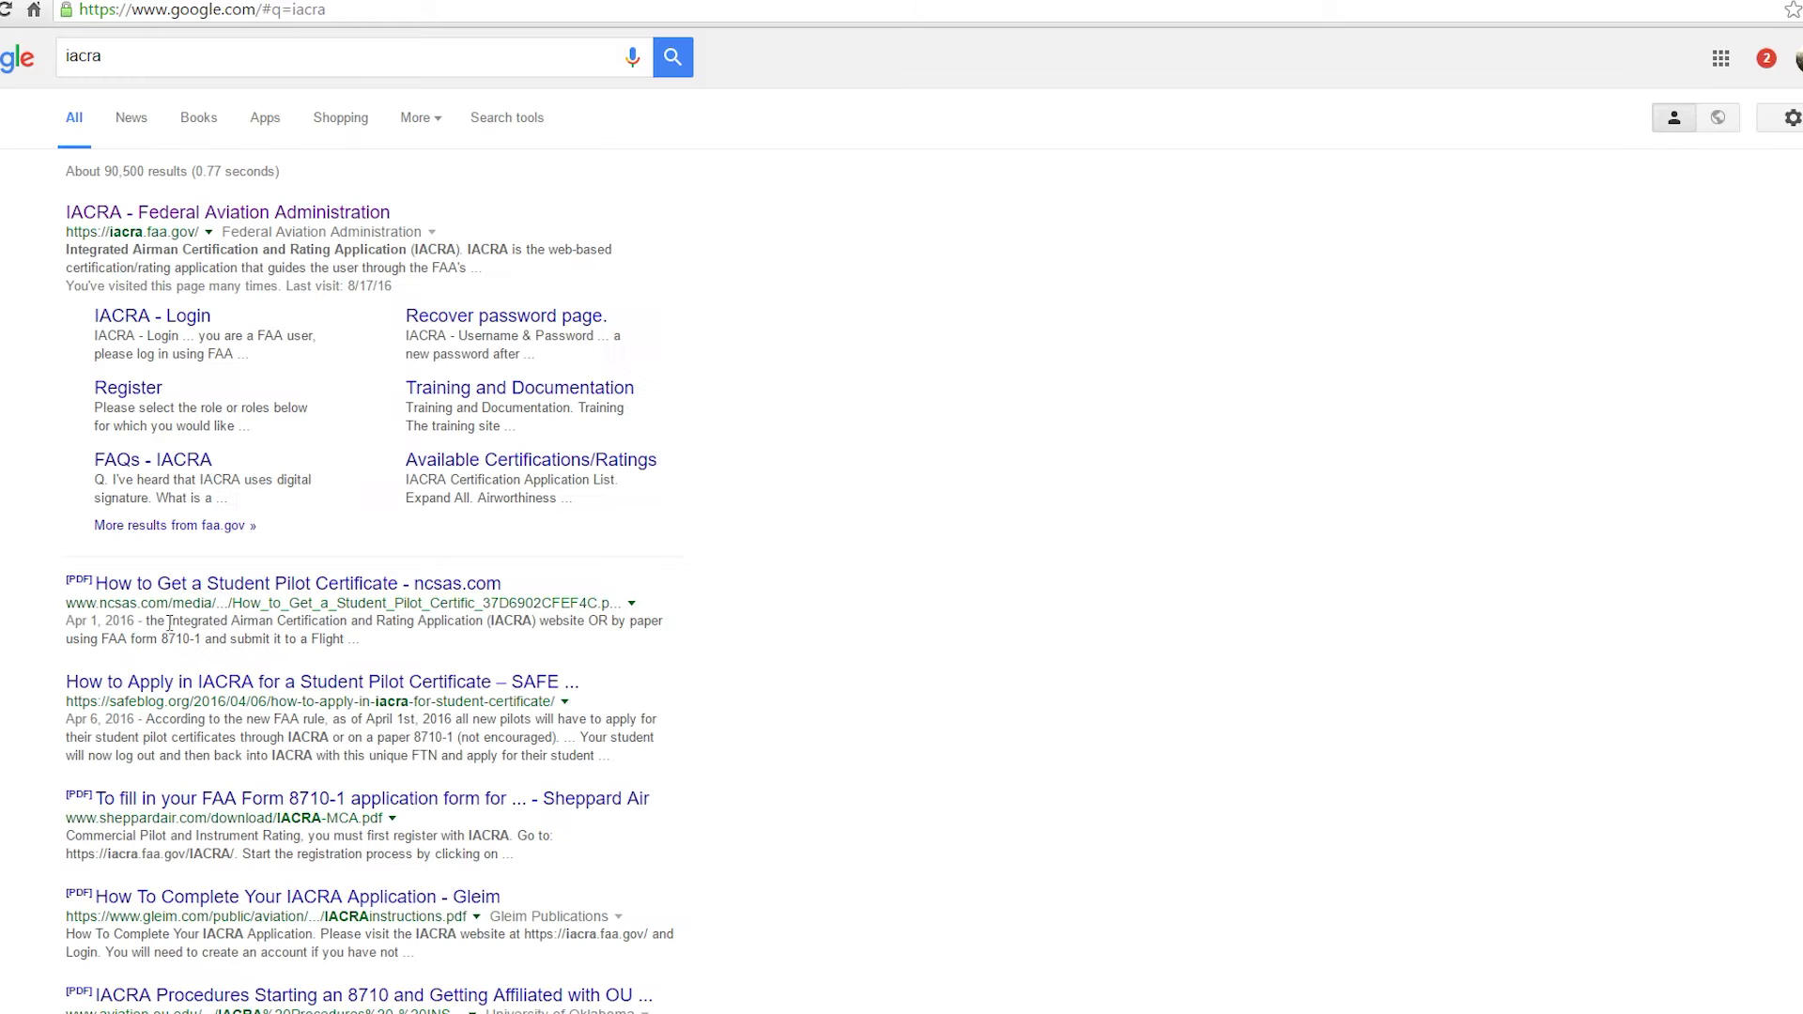
# Open the FAA IACRA site, register with the Applicant role and agree to the terms of service.
pyautogui.click(316, 216)
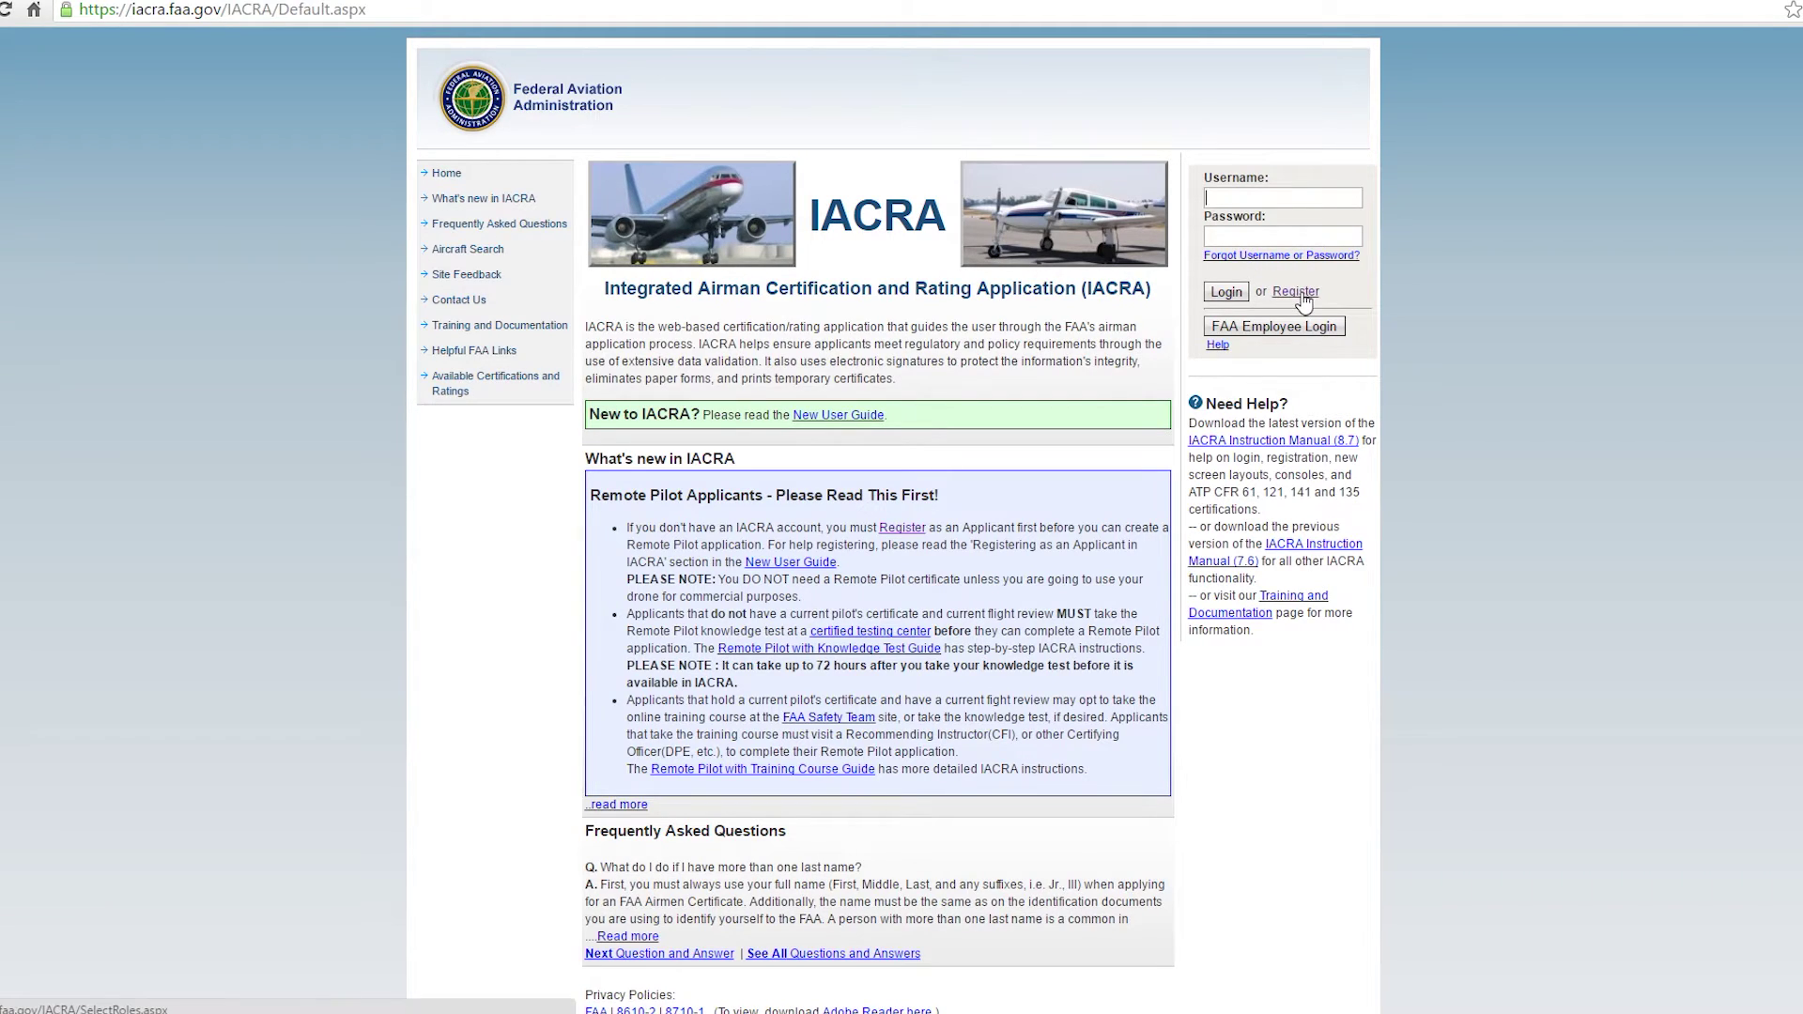
pyautogui.click(1298, 293)
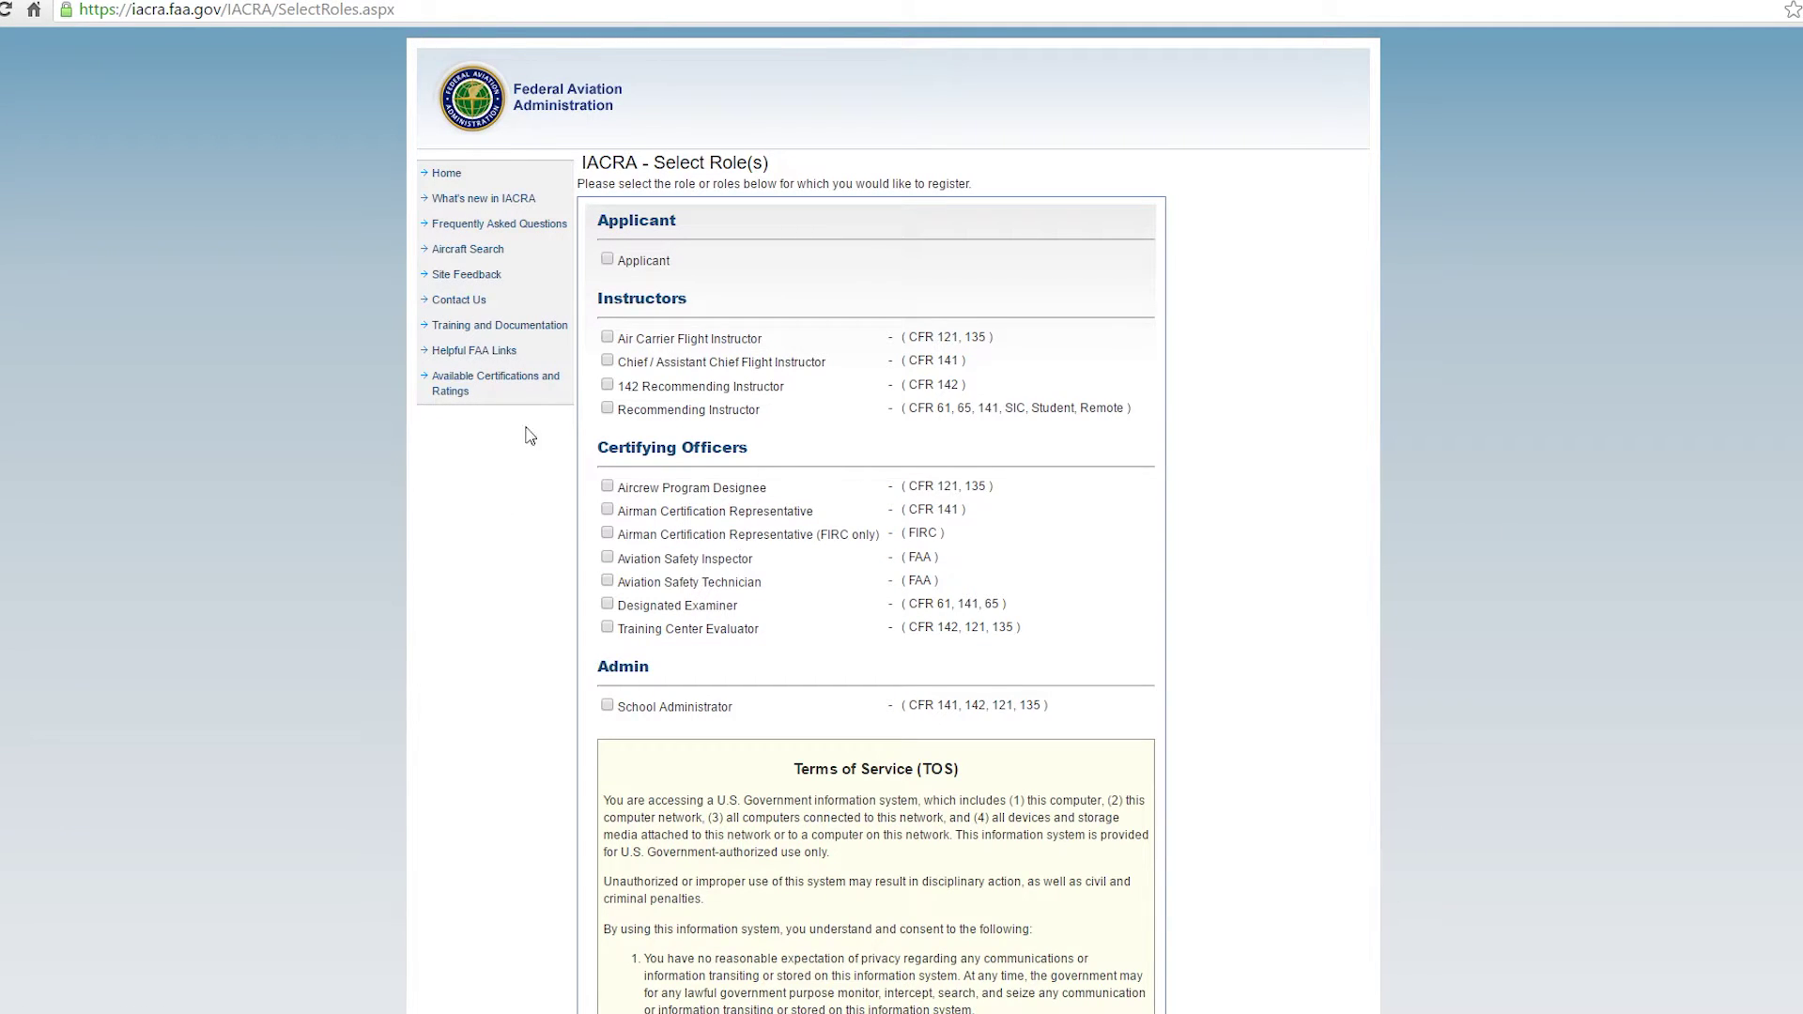
pyautogui.click(607, 262)
pyautogui.scroll(-3, 777, 390)
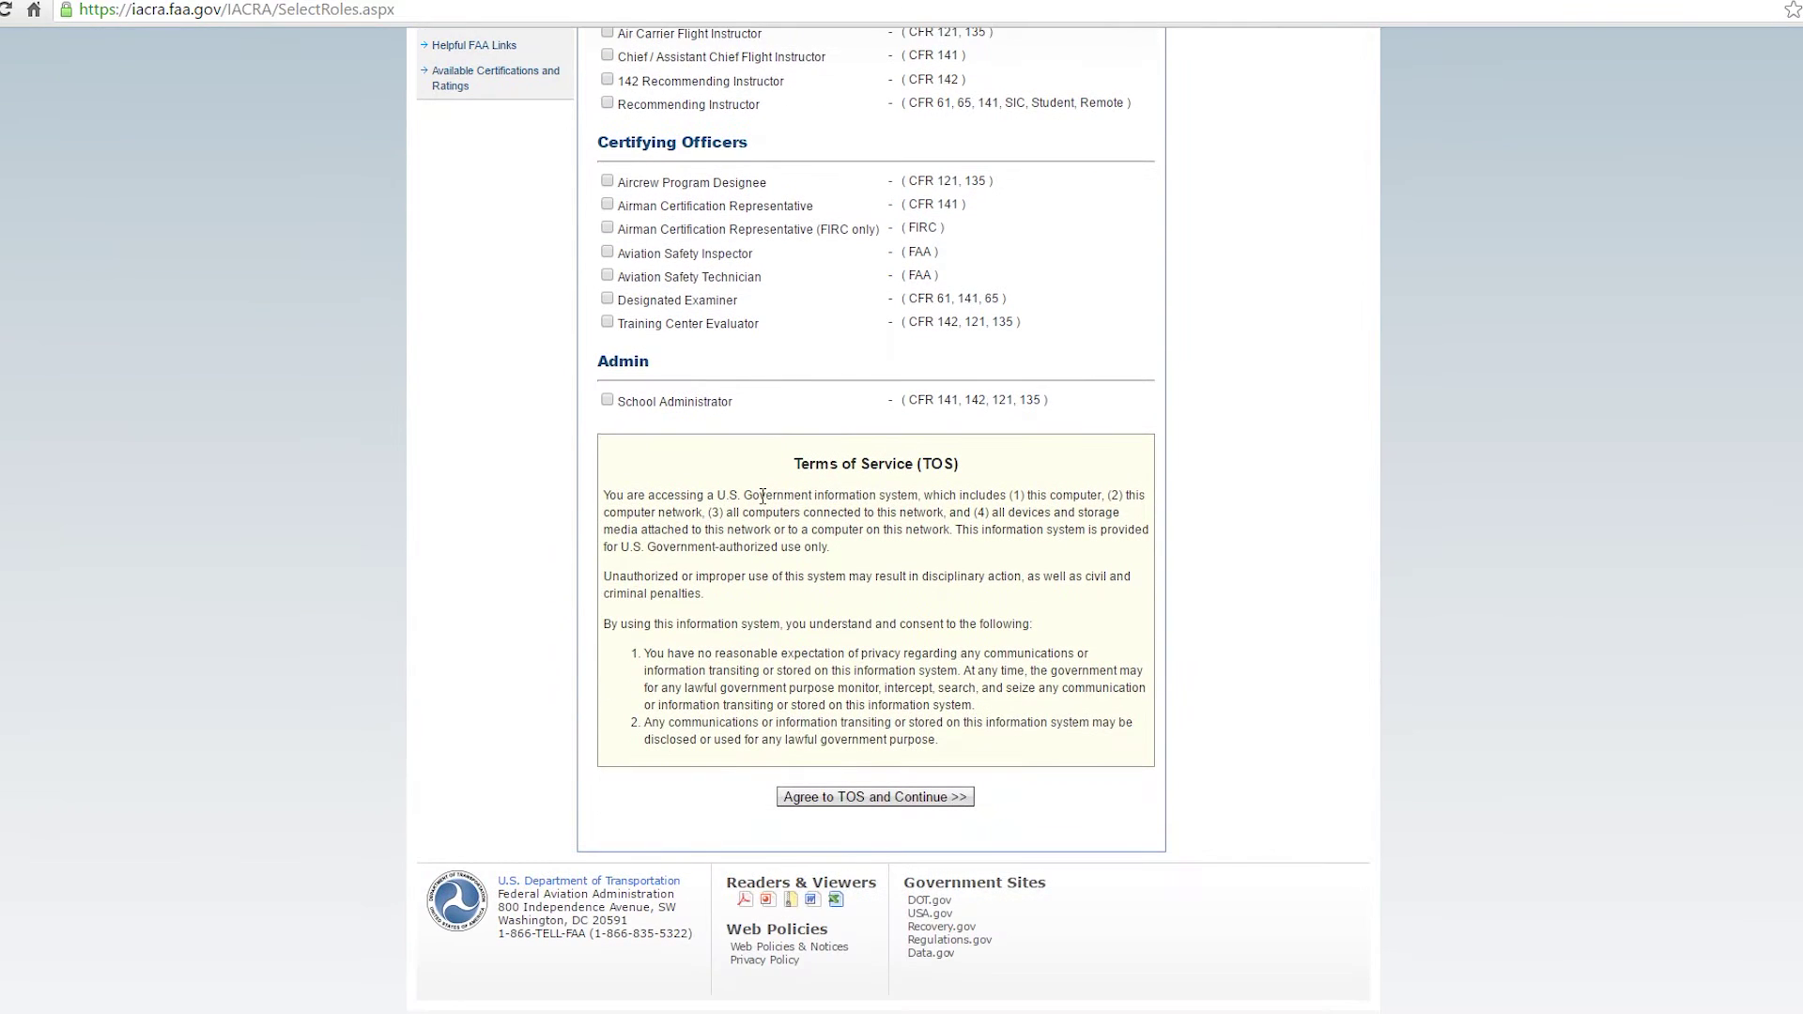
pyautogui.click(942, 801)
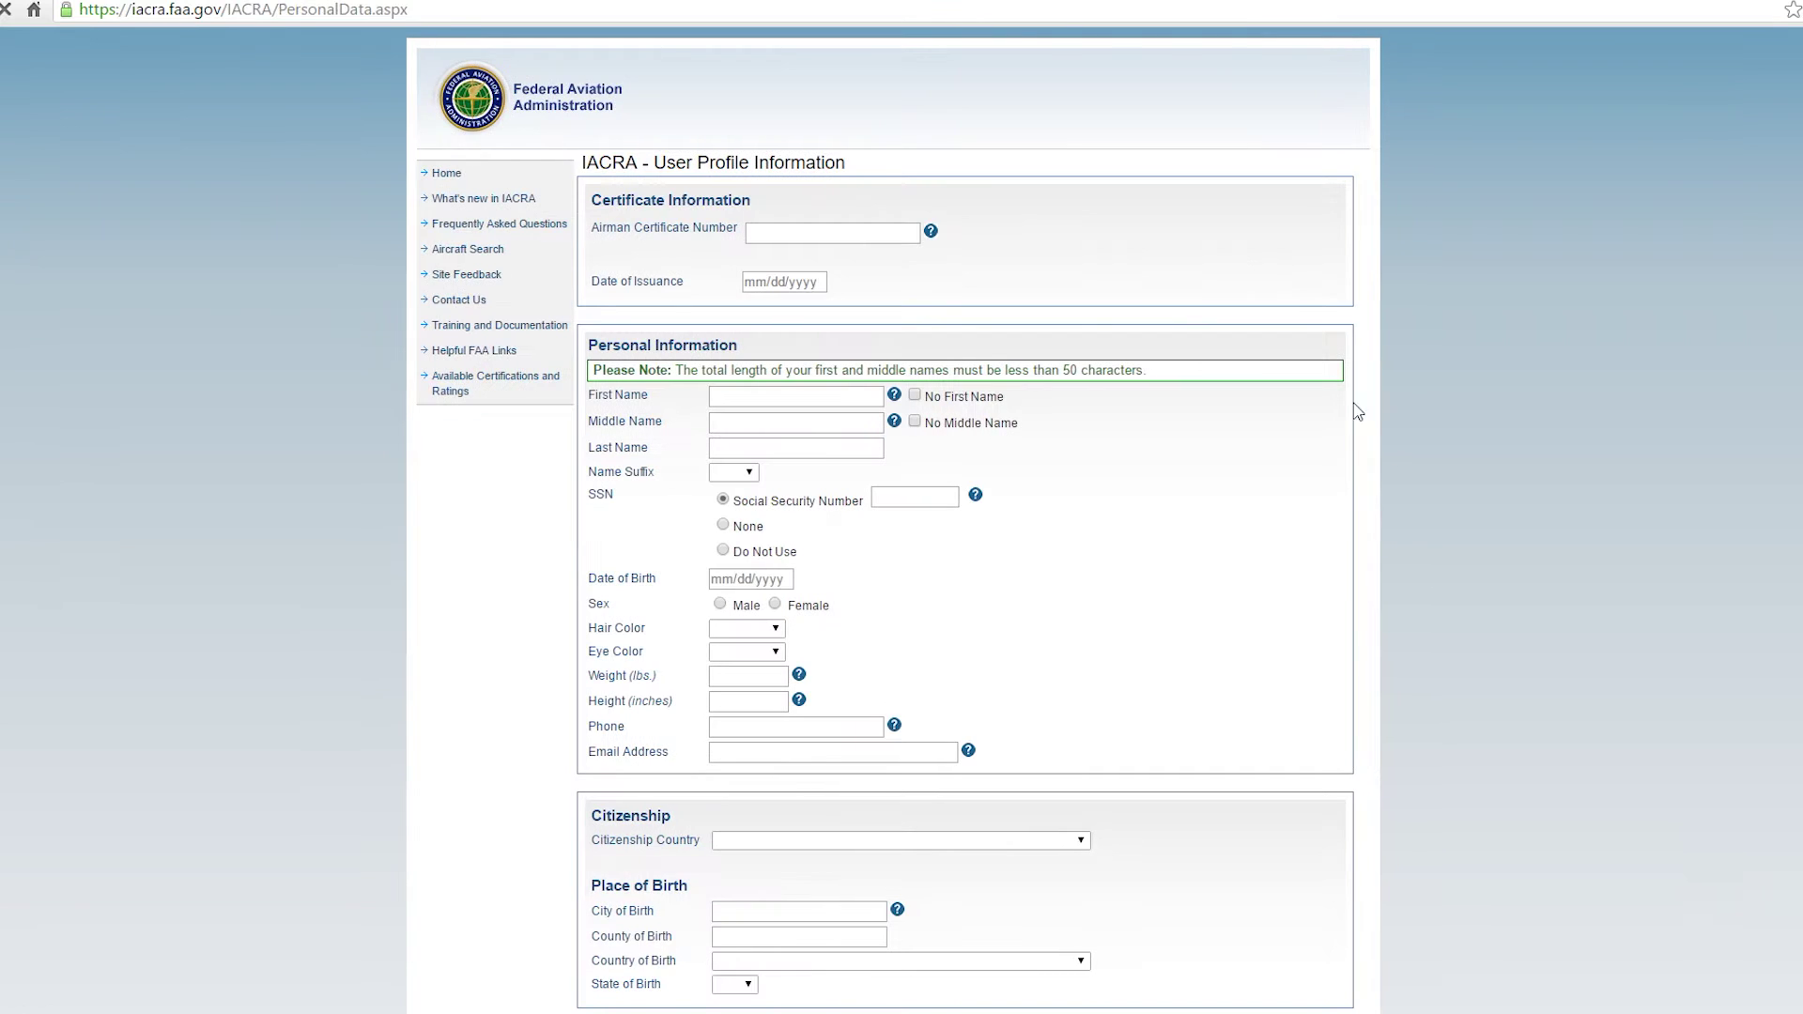
# Enter the applicant's first and last name and mark the SSN as Do Not Use.
pyautogui.click(764, 235)
pyautogui.click(779, 285)
pyautogui.click(761, 394)
pyautogui.write('Jon')
pyautogui.press('Tab')
pyautogui.press('Tab')
pyautogui.write('Smith')
pyautogui.press('Tab')
pyautogui.press('Tab')
pyautogui.press('Tab')
pyautogui.click(723, 551)
# Enter the date of birth, set sex to Male, and choose BROWN hair and eyes.
pyautogui.click(772, 581)
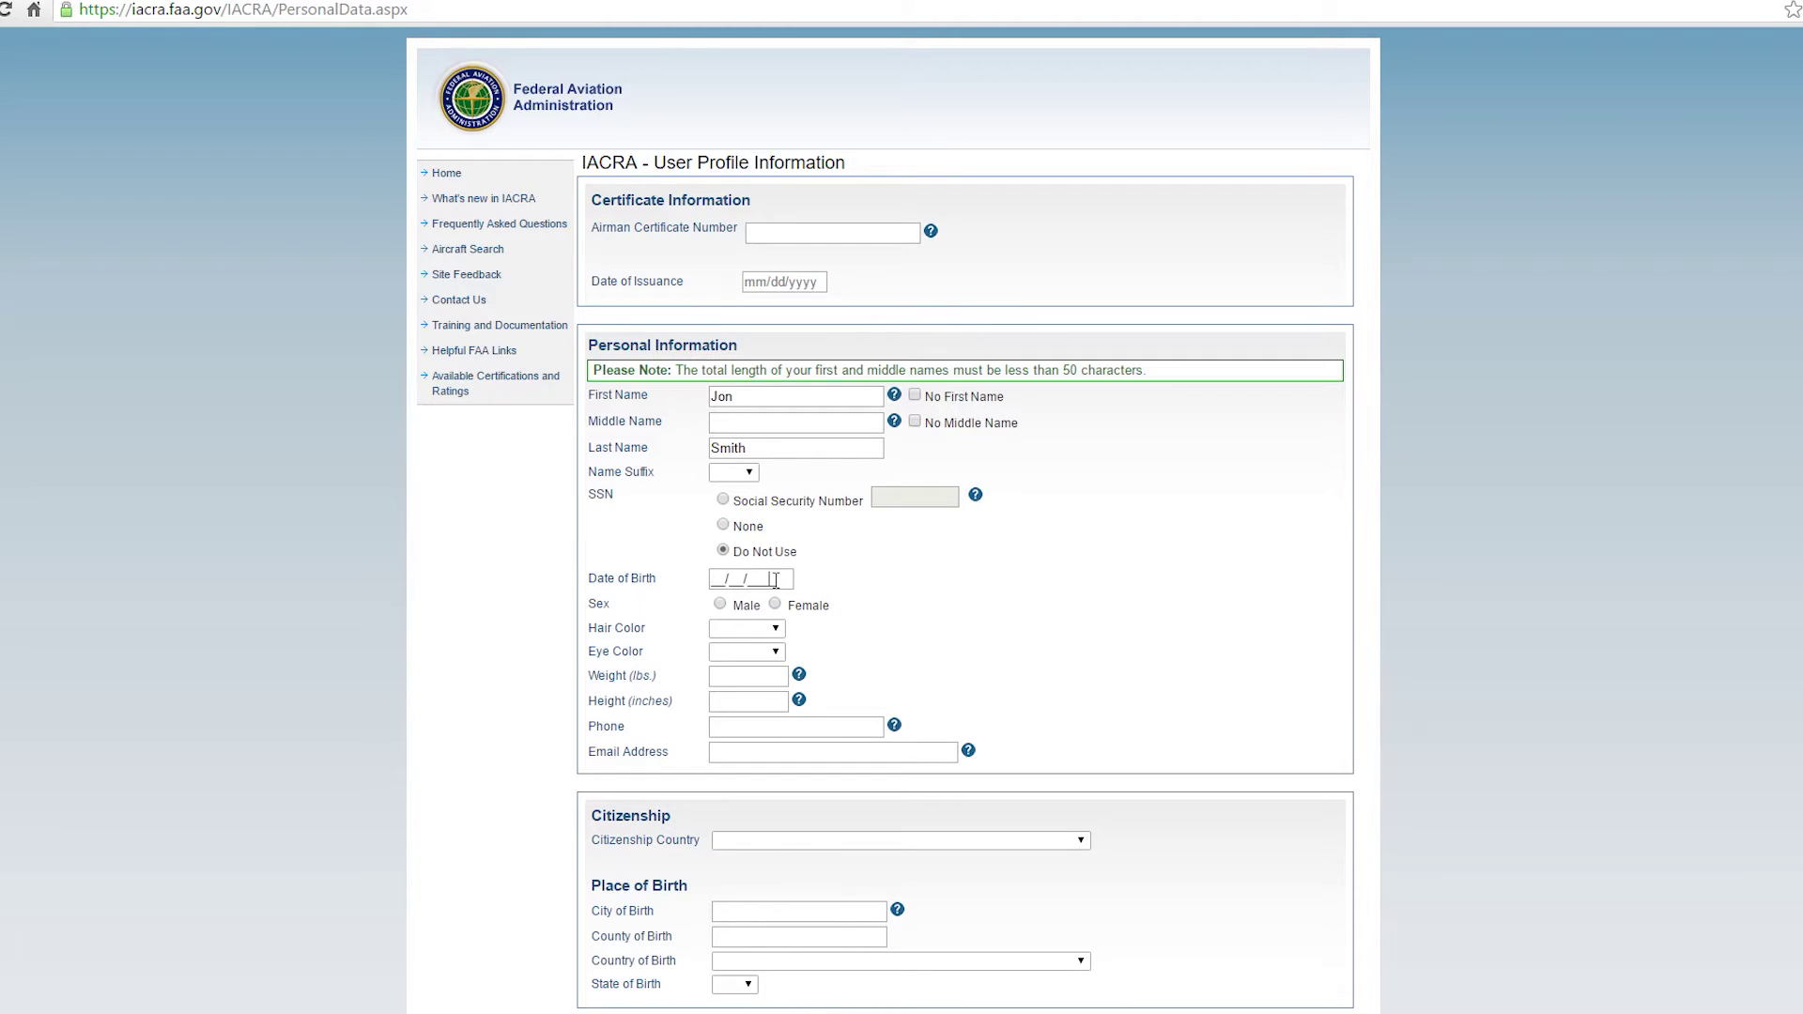
pyautogui.write('08011990')
pyautogui.click(721, 604)
pyautogui.press('Return')
pyautogui.click(742, 628)
pyautogui.click(739, 698)
pyautogui.click(747, 652)
pyautogui.click(739, 721)
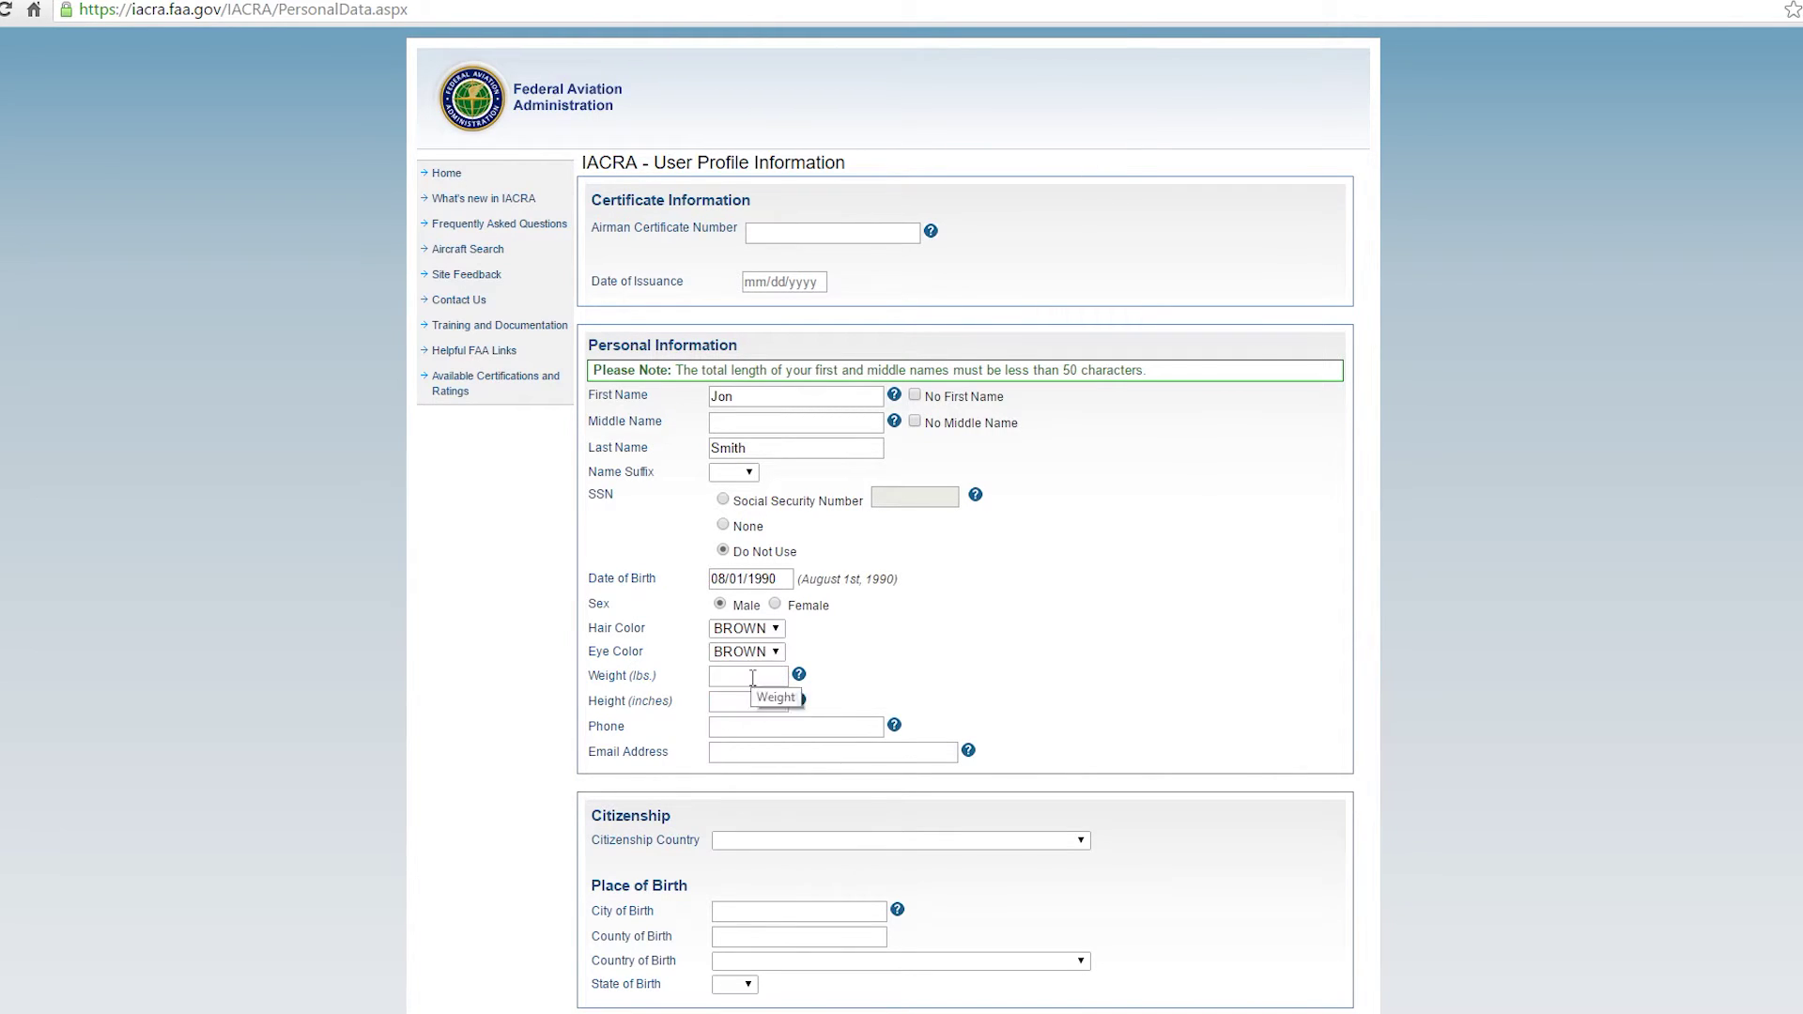
# Enter weight 150, height 69, and the applicant's phone number and e-mail address.
pyautogui.click(782, 676)
pyautogui.write('150')
pyautogui.press('Tab')
pyautogui.write('69')
pyautogui.press('Tab')
pyautogui.write('9411234567')
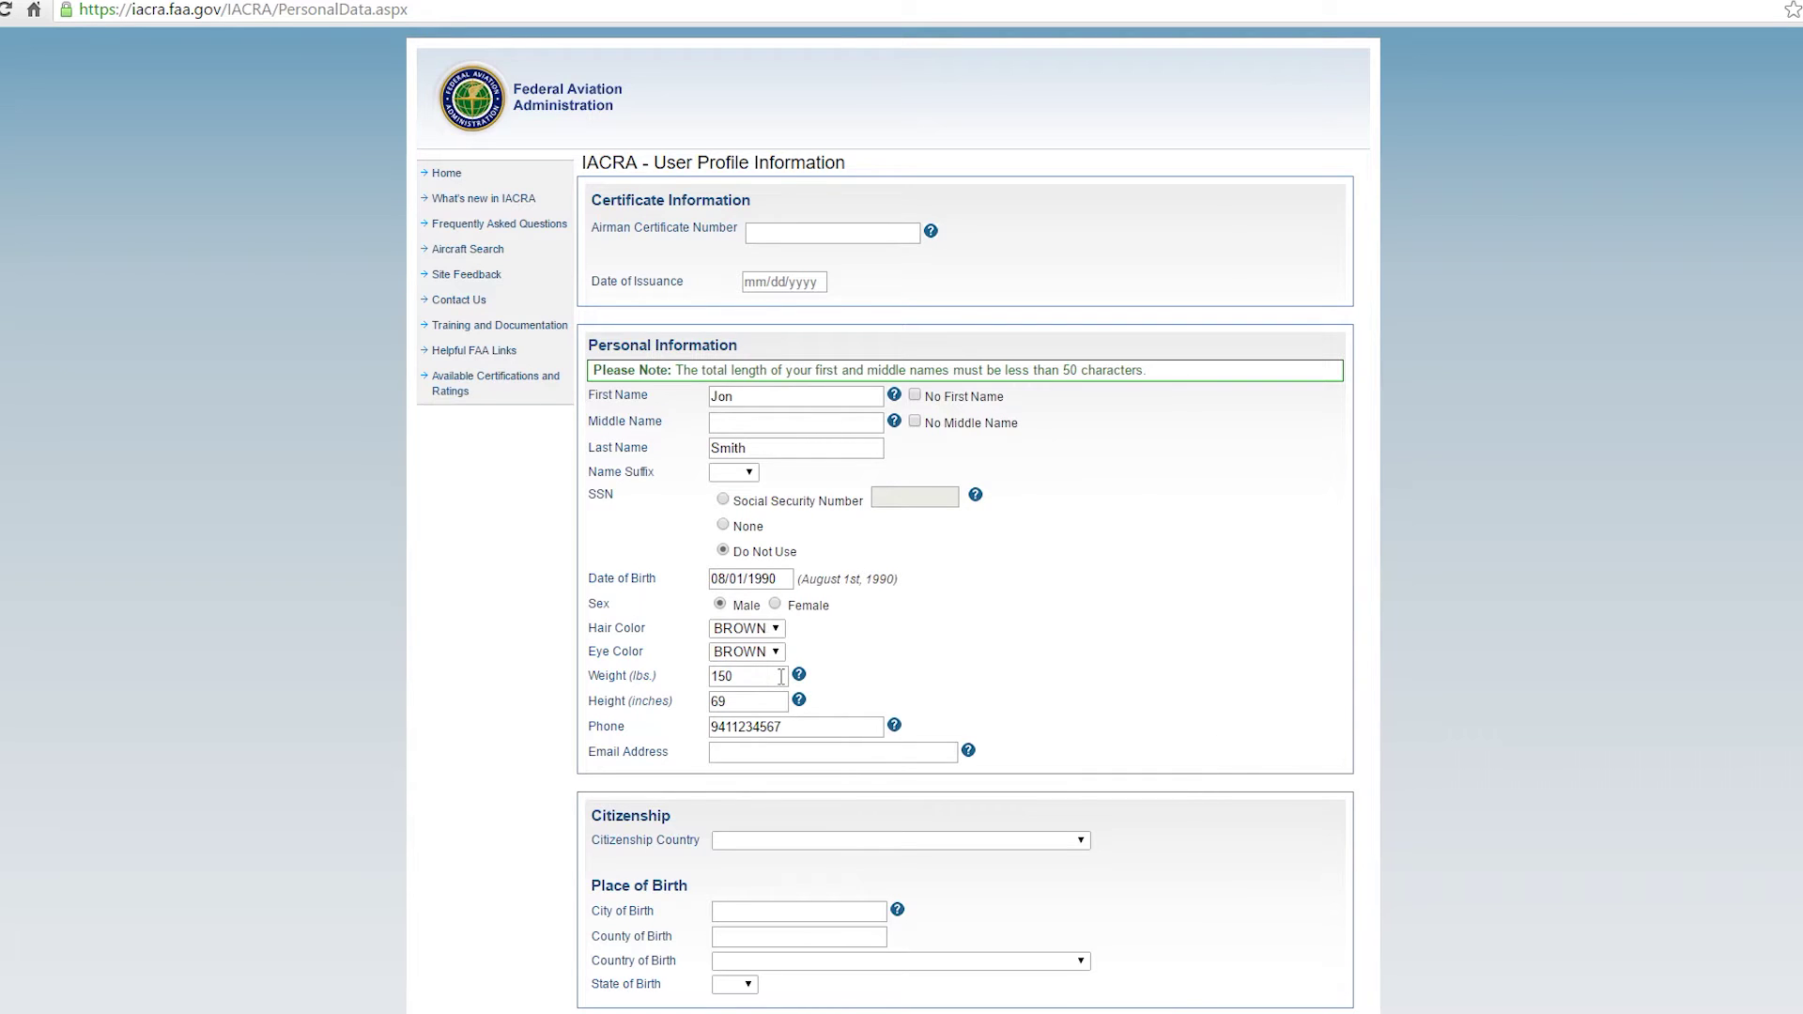
pyautogui.press('Tab')
pyautogui.write('test@gmail.com')
pyautogui.press('Tab')
pyautogui.press('Tab')
# Set citizenship to UNITED STATES and birthplace to Sarasota, Sarasota County, FL.
pyautogui.click(892, 840)
pyautogui.click(910, 511)
pyautogui.click(742, 909)
pyautogui.write('Sarasota')
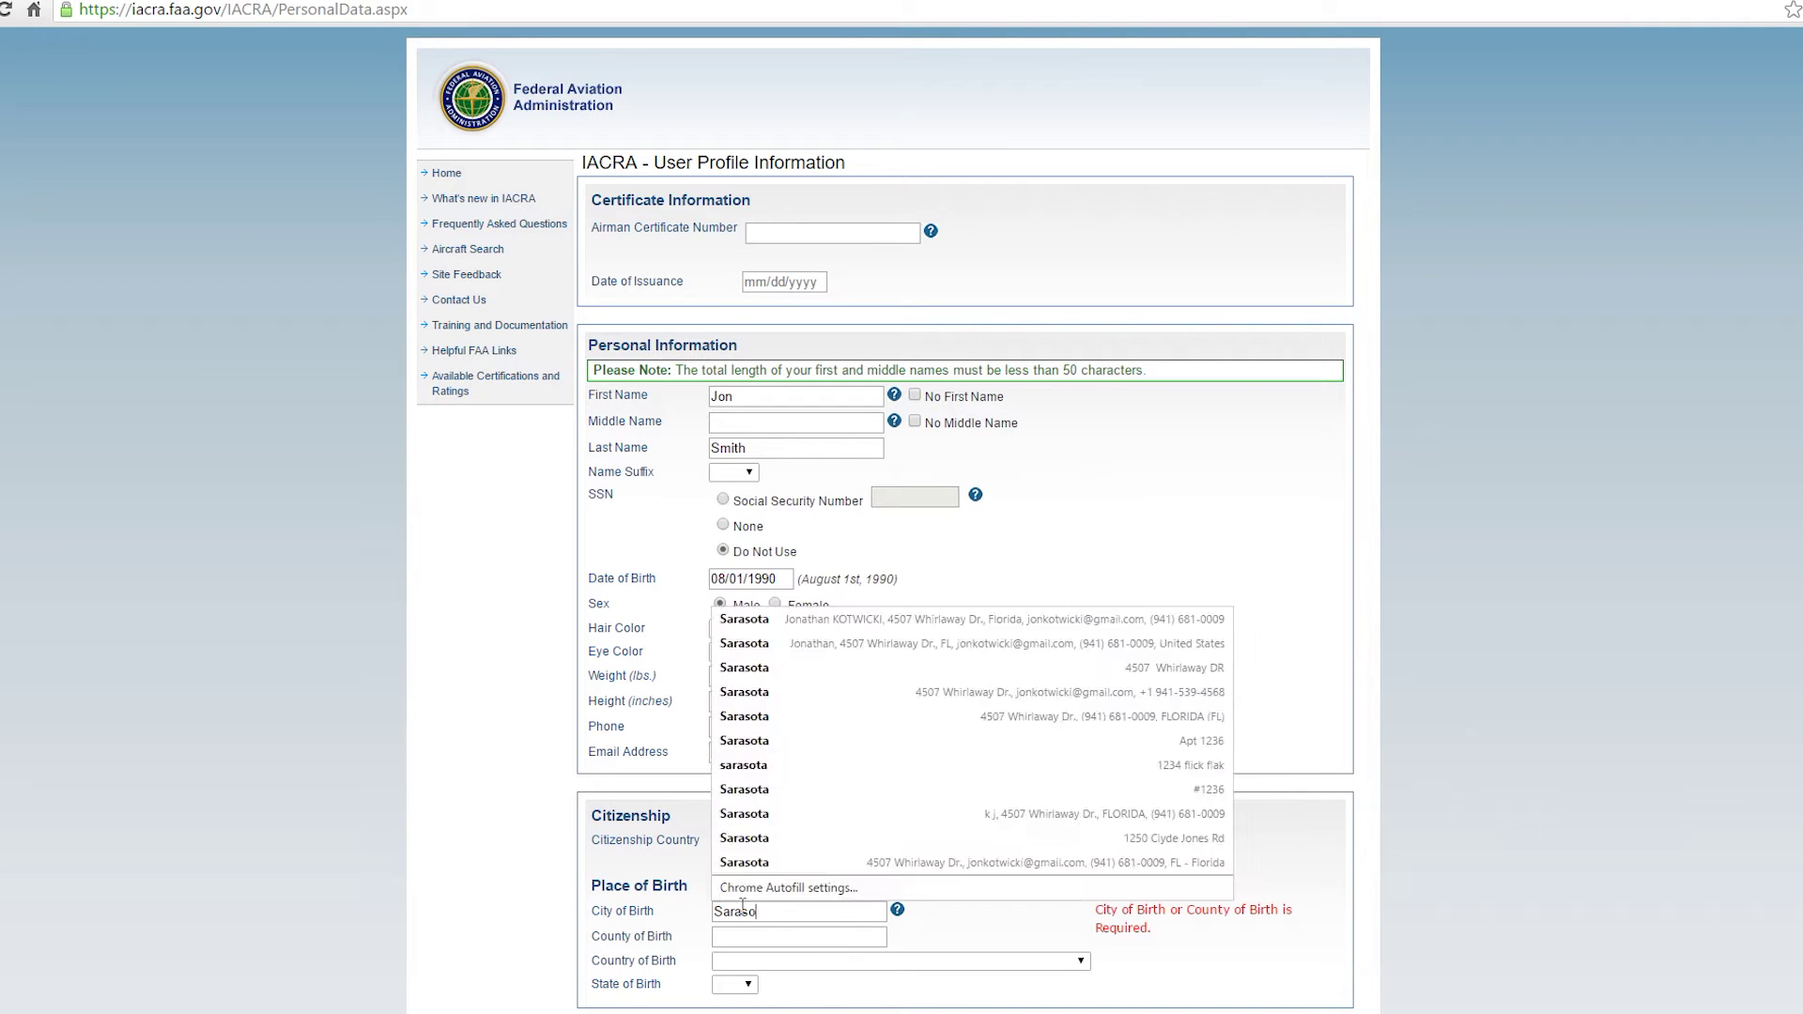
pyautogui.press('Tab')
pyautogui.write('Sarasota')
pyautogui.press('Tab')
pyautogui.press('Tab')
pyautogui.press('f')
pyautogui.scroll(-6, 742, 904)
# Fill the residential address from the browser's saved entry, with state FL and the ZIP code.
pyautogui.click(939, 523)
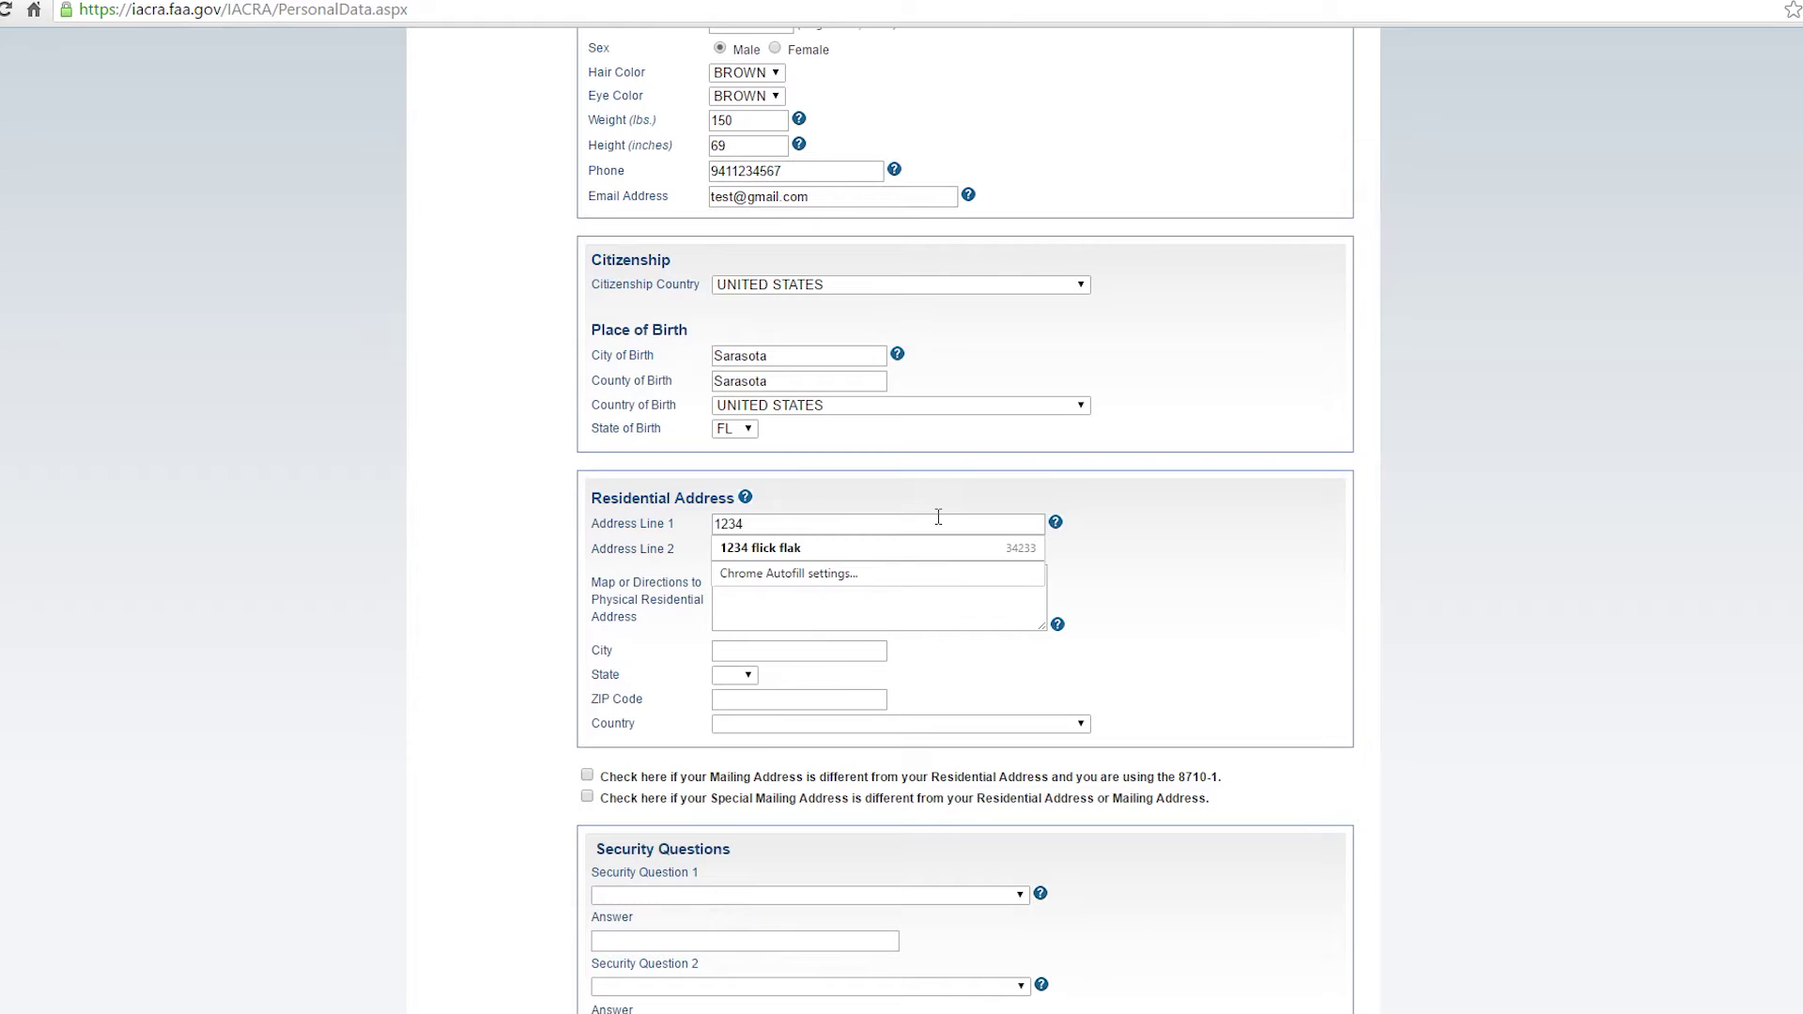
pyautogui.click(909, 547)
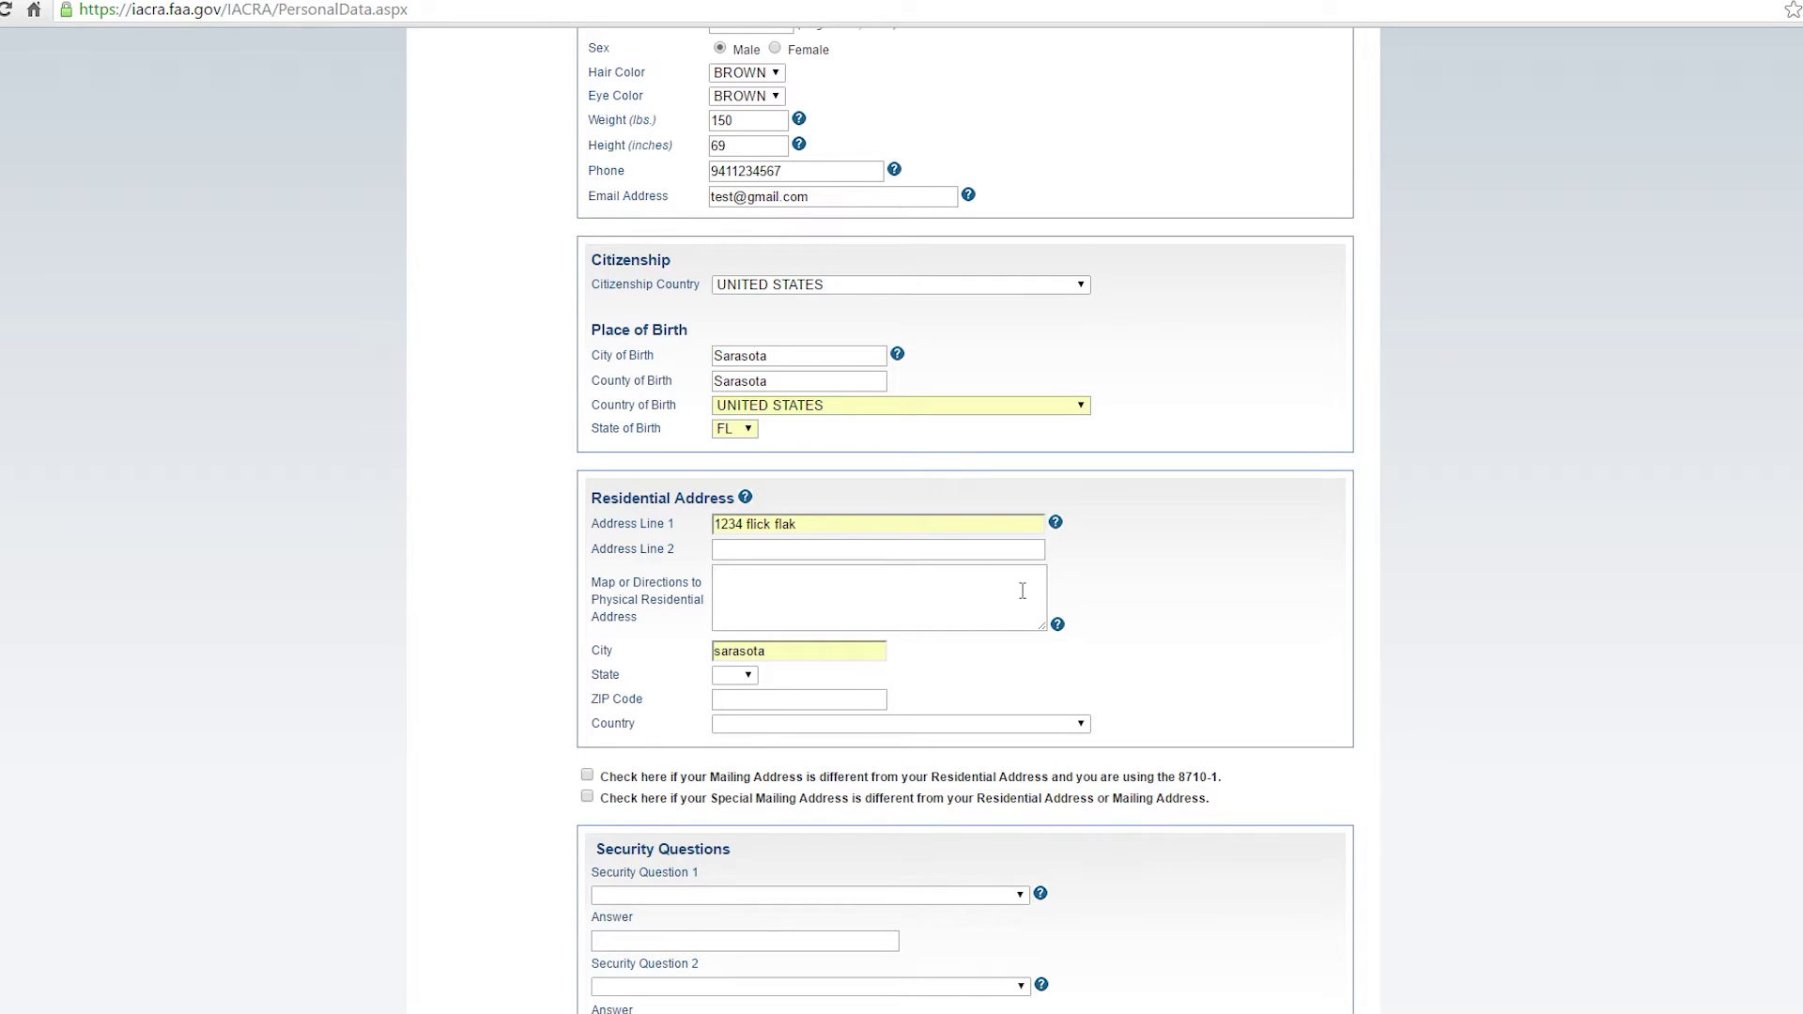
pyautogui.click(742, 676)
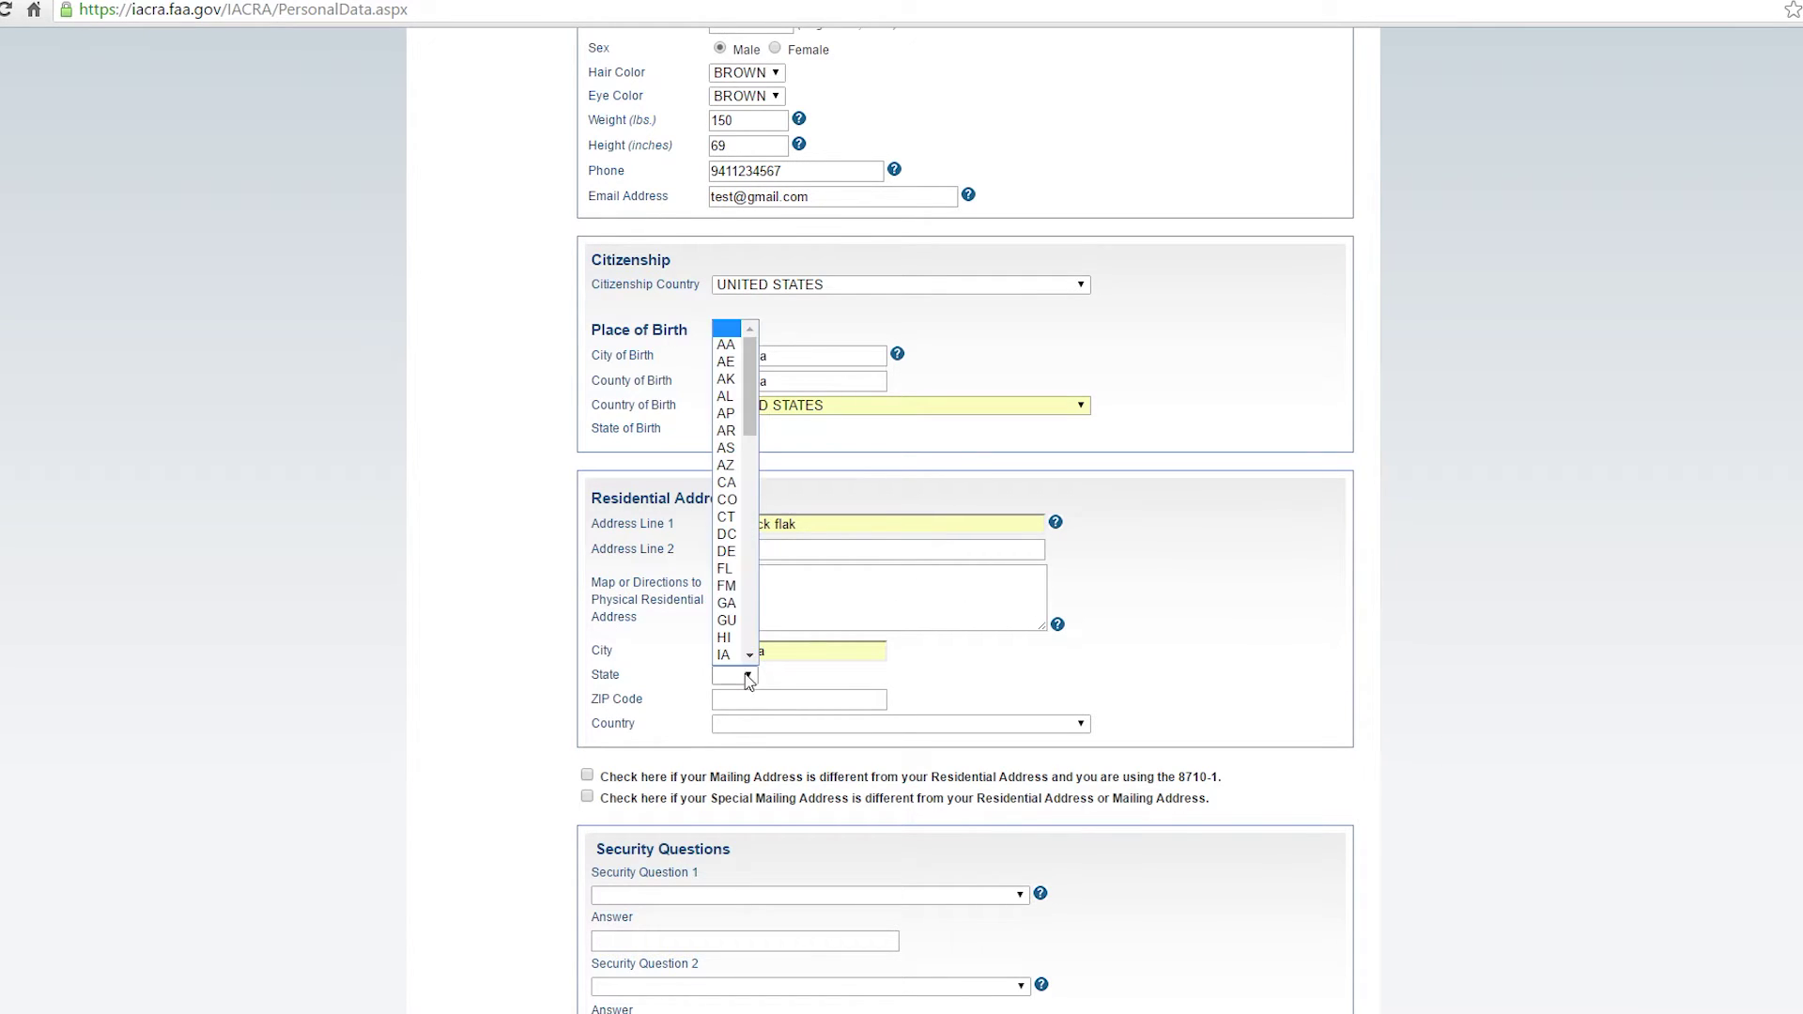
pyautogui.press('f')
pyautogui.press('Return')
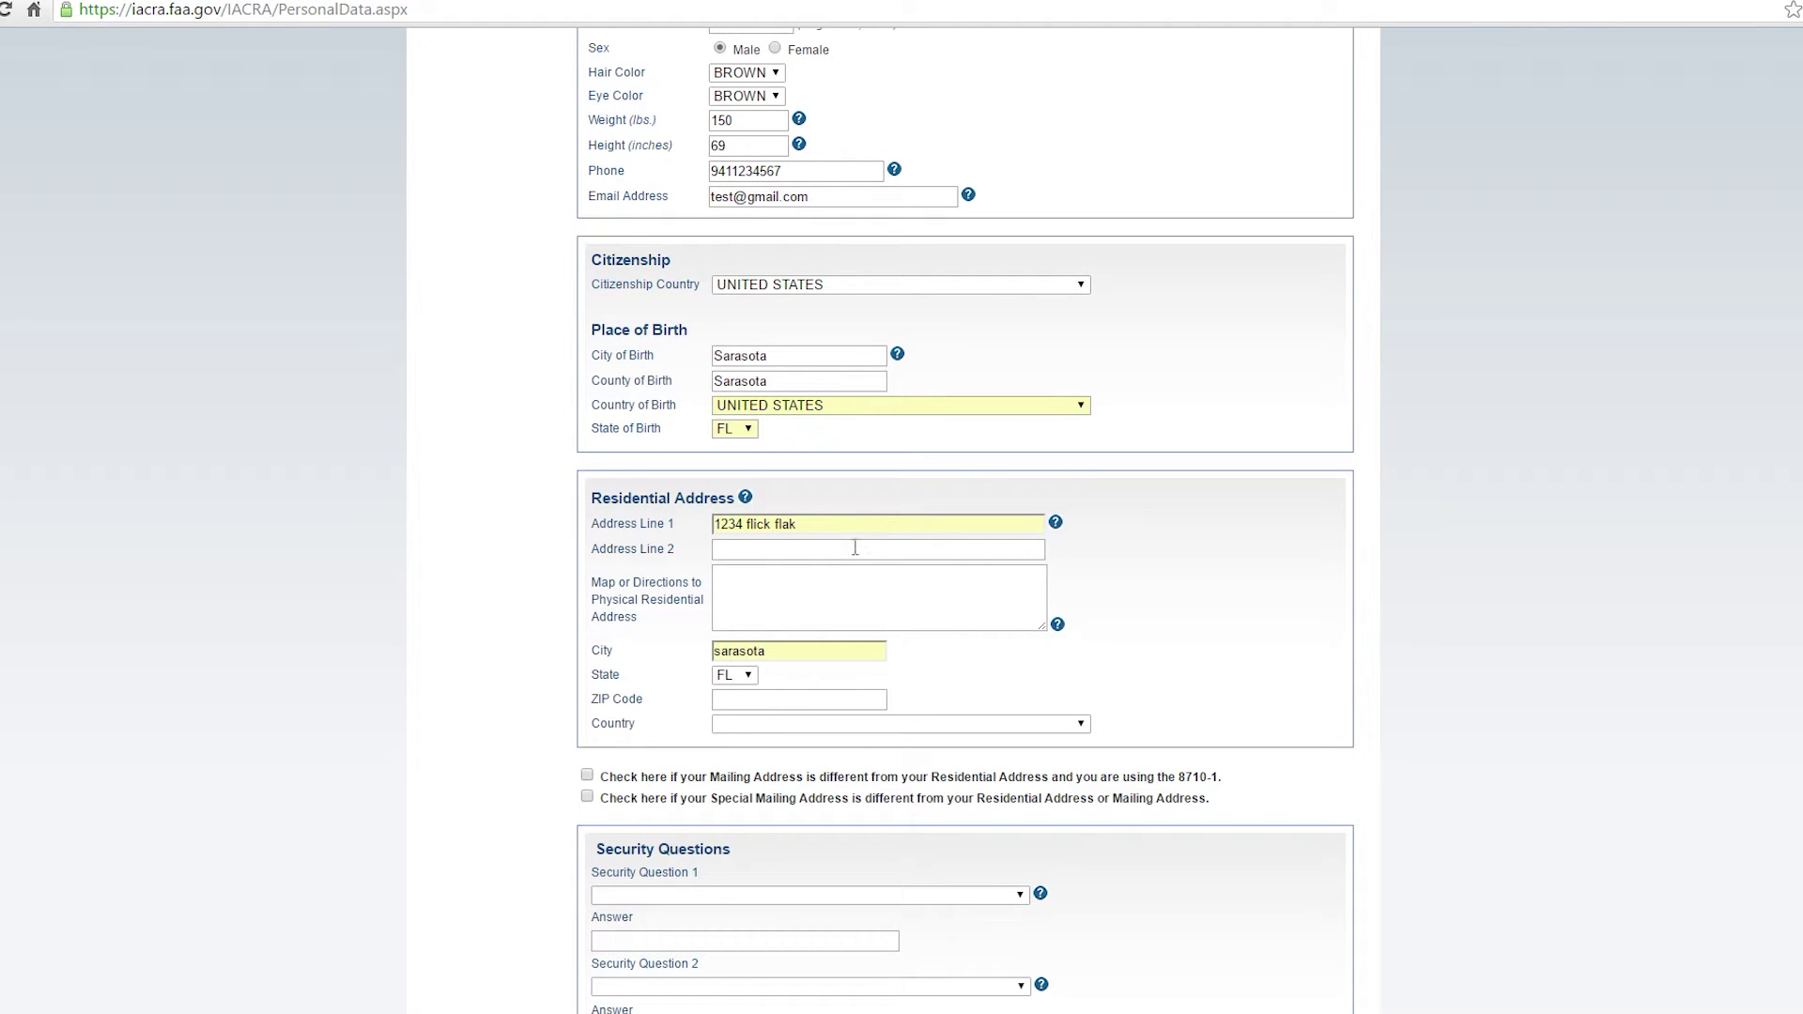
pyautogui.click(741, 700)
pyautogui.write('34233')
pyautogui.scroll(-4, 742, 583)
pyautogui.click(776, 490)
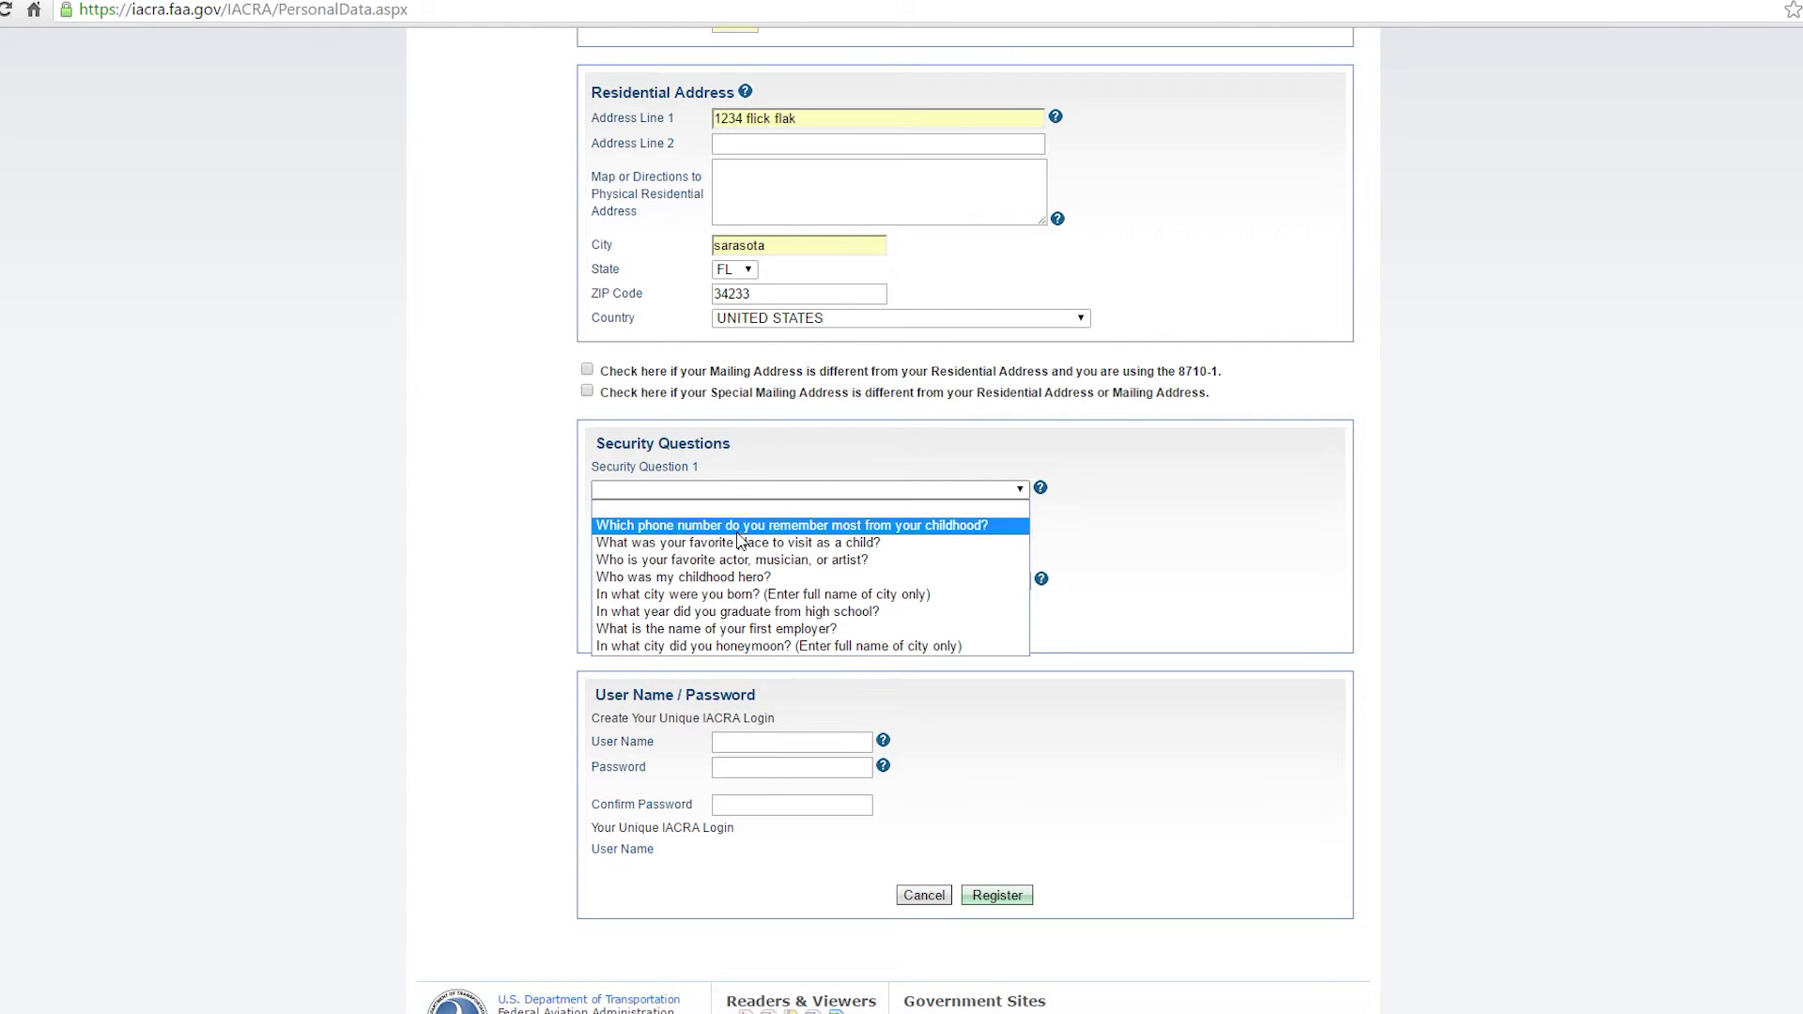
# Choose the childhood phone number question and a second security question, and enter answers for both.
pyautogui.click(738, 527)
pyautogui.write('mine')
pyautogui.click(763, 580)
pyautogui.click(742, 632)
pyautogui.write('two whee')
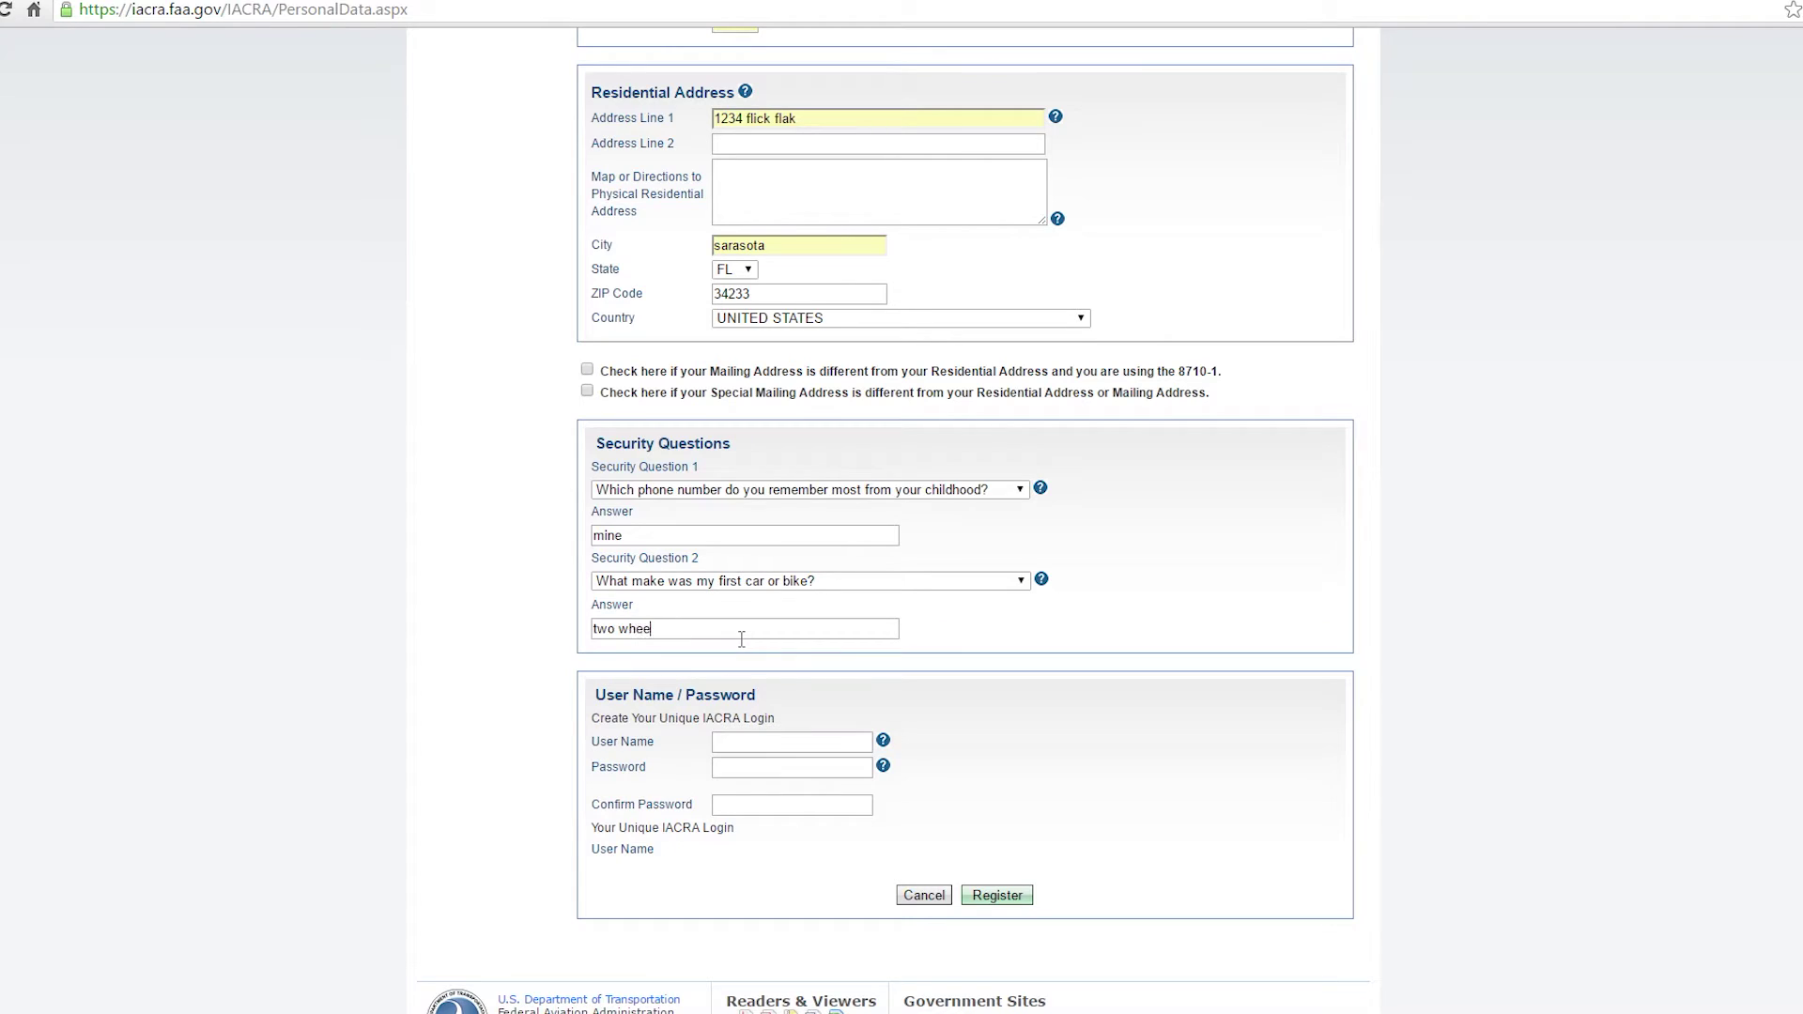
pyautogui.write('ls')
pyautogui.press('Tab')
# Enter the user name, set and confirm a password meeting the requirements, and submit.
pyautogui.write('dro')
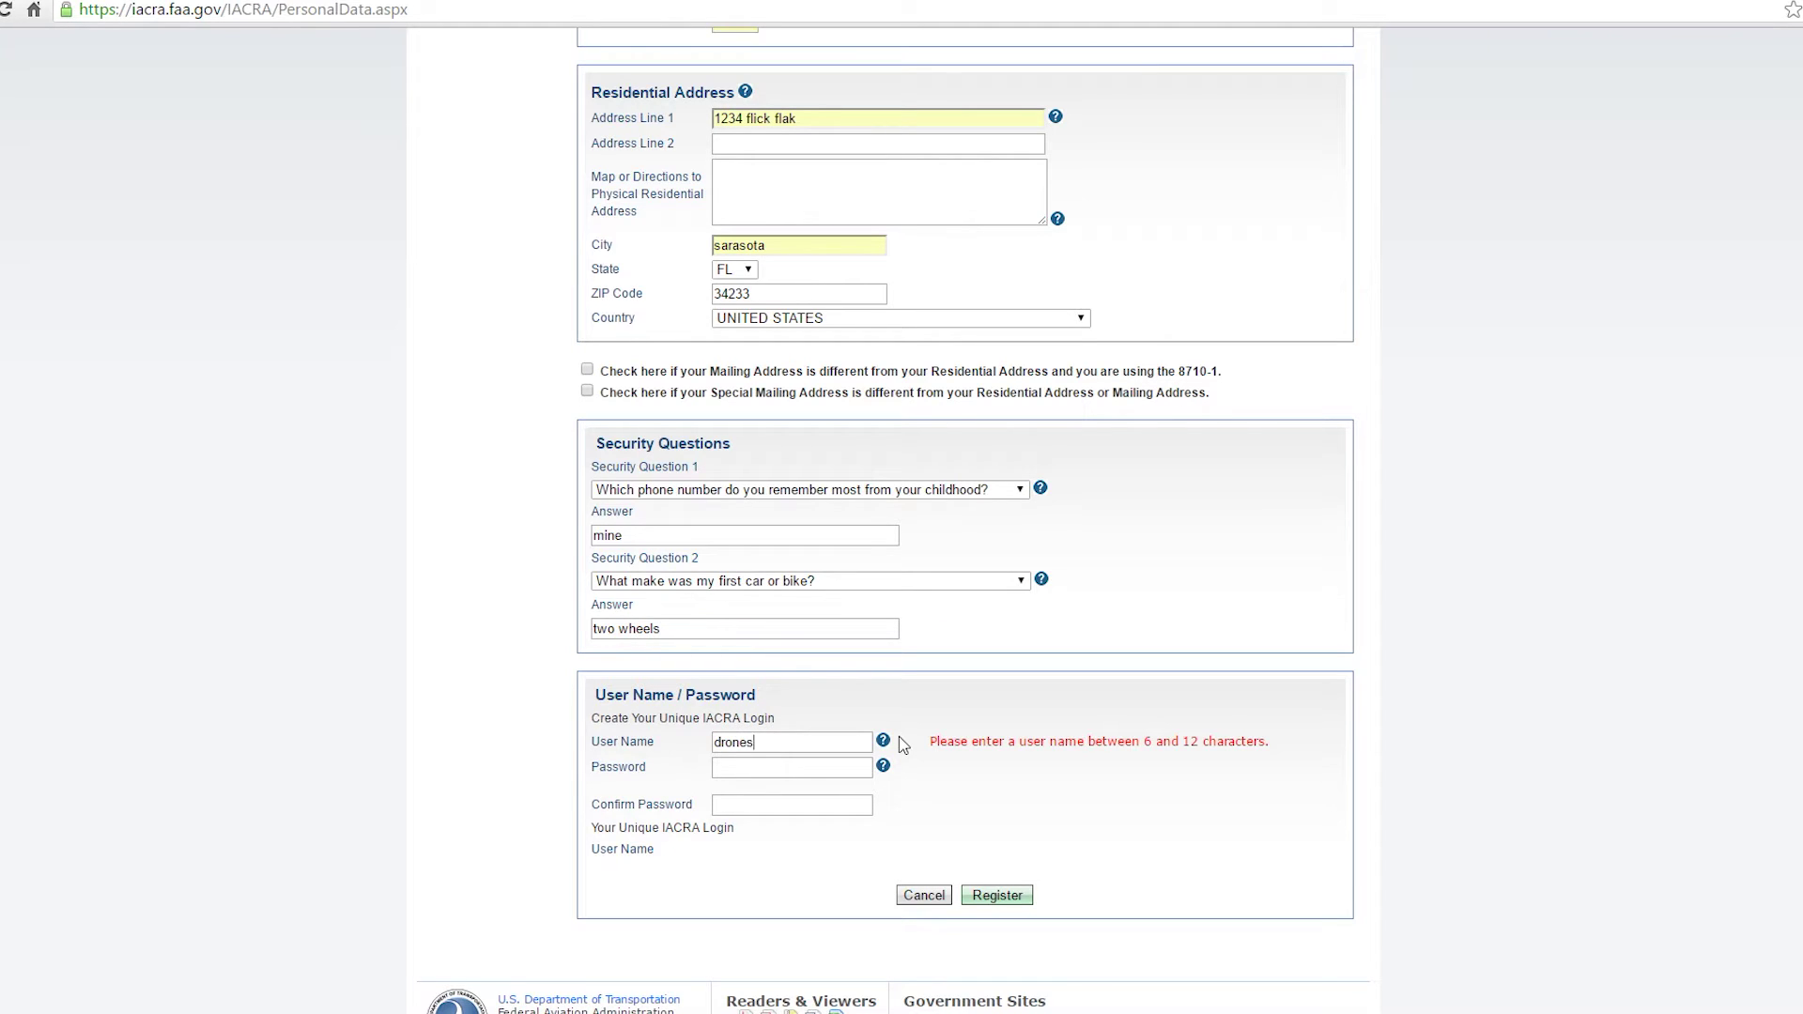
pyautogui.write('nesrcool')
pyautogui.press('Tab')
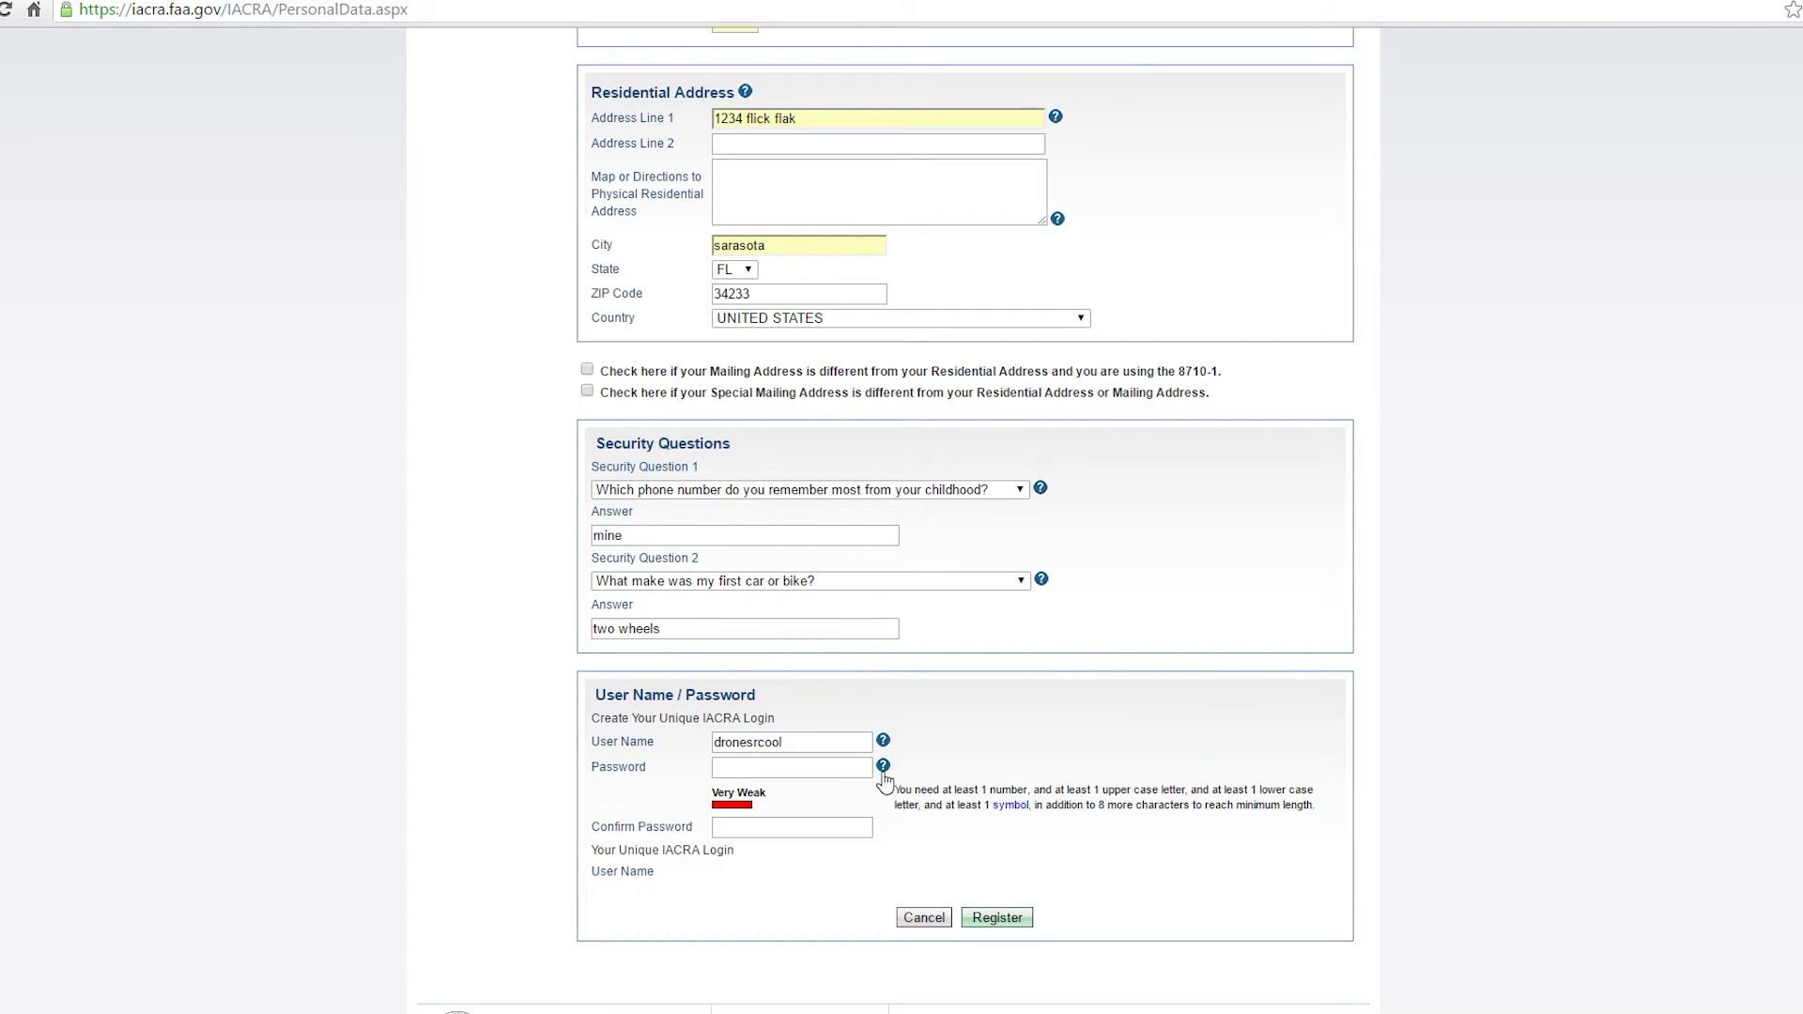
pyautogui.click(883, 767)
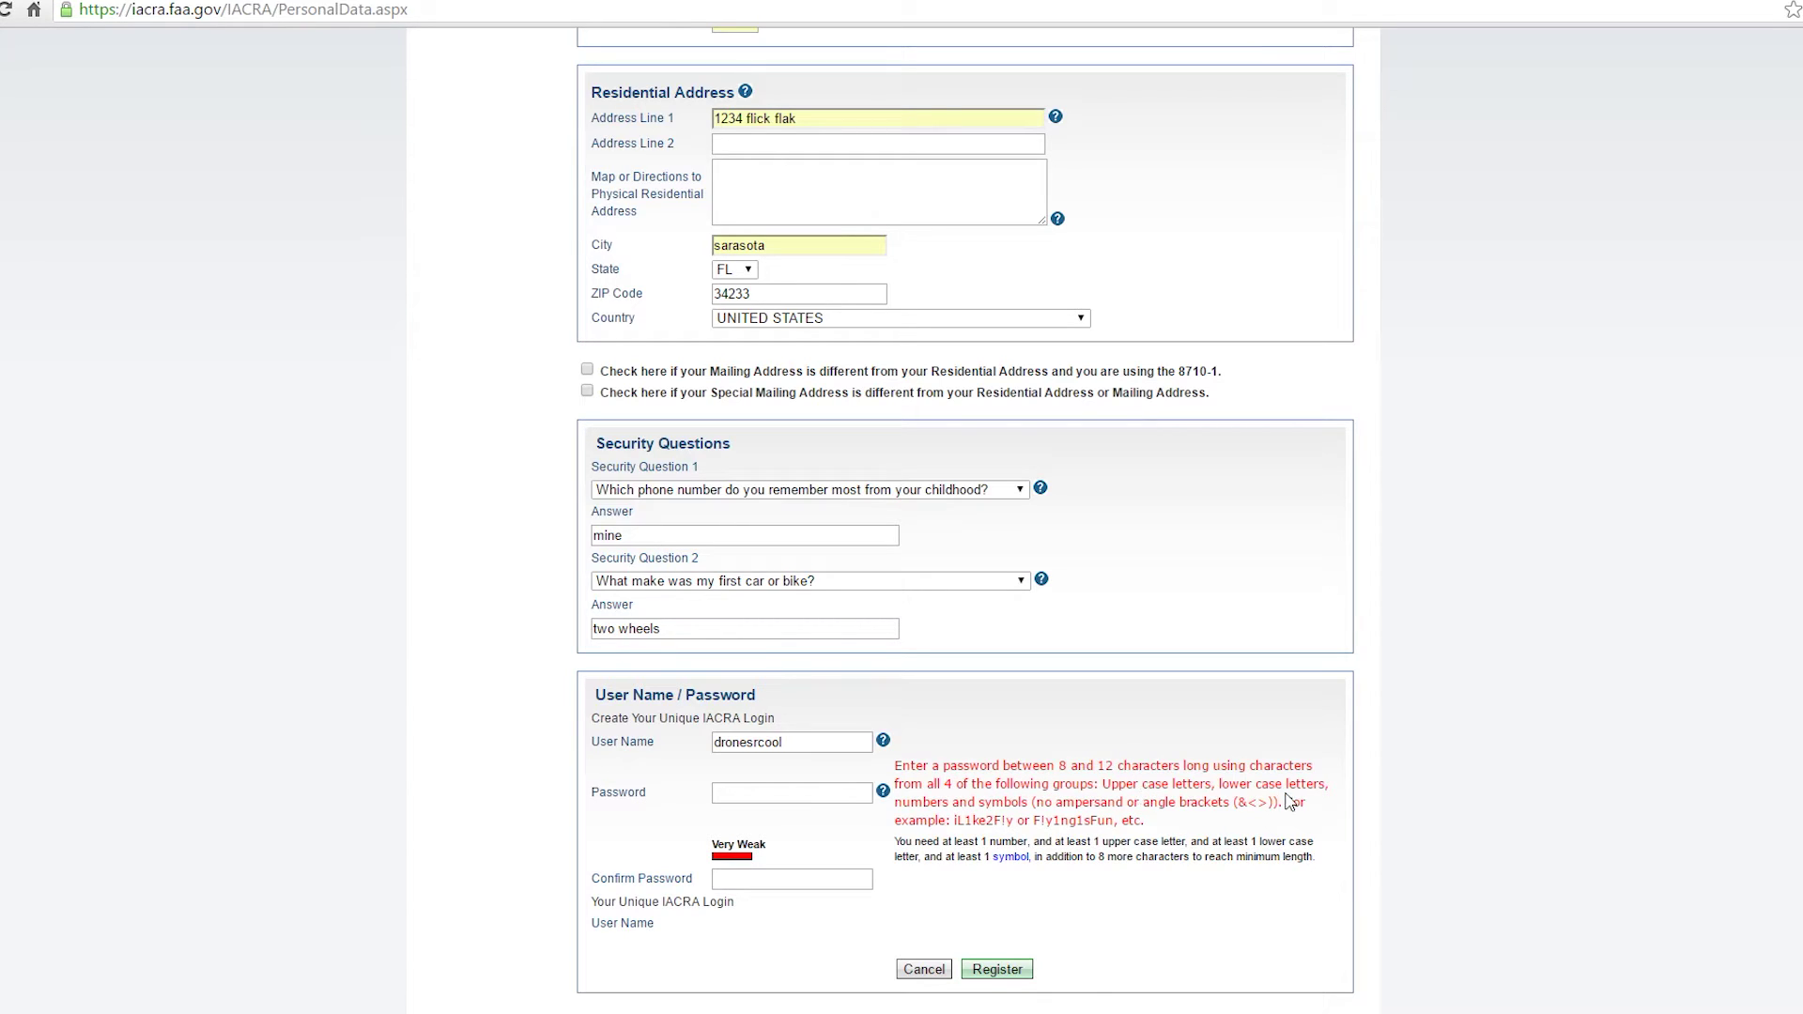
pyautogui.click(838, 798)
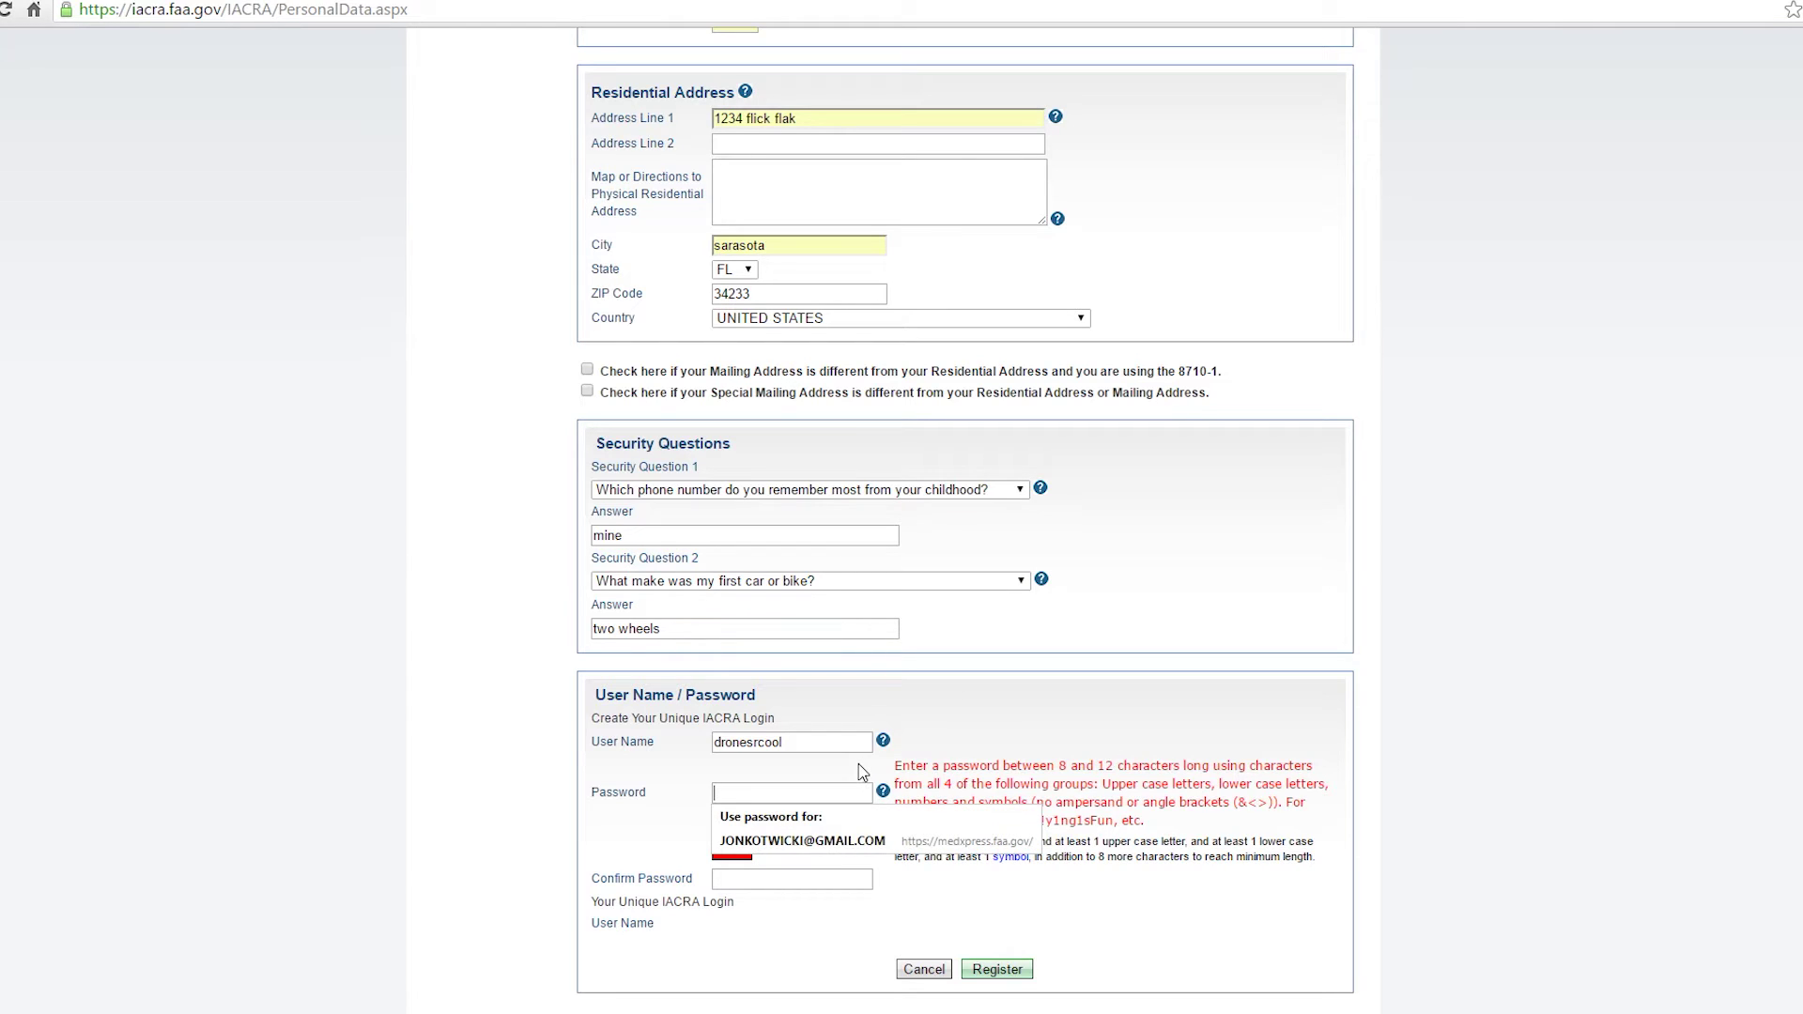
pyautogui.write('123456')
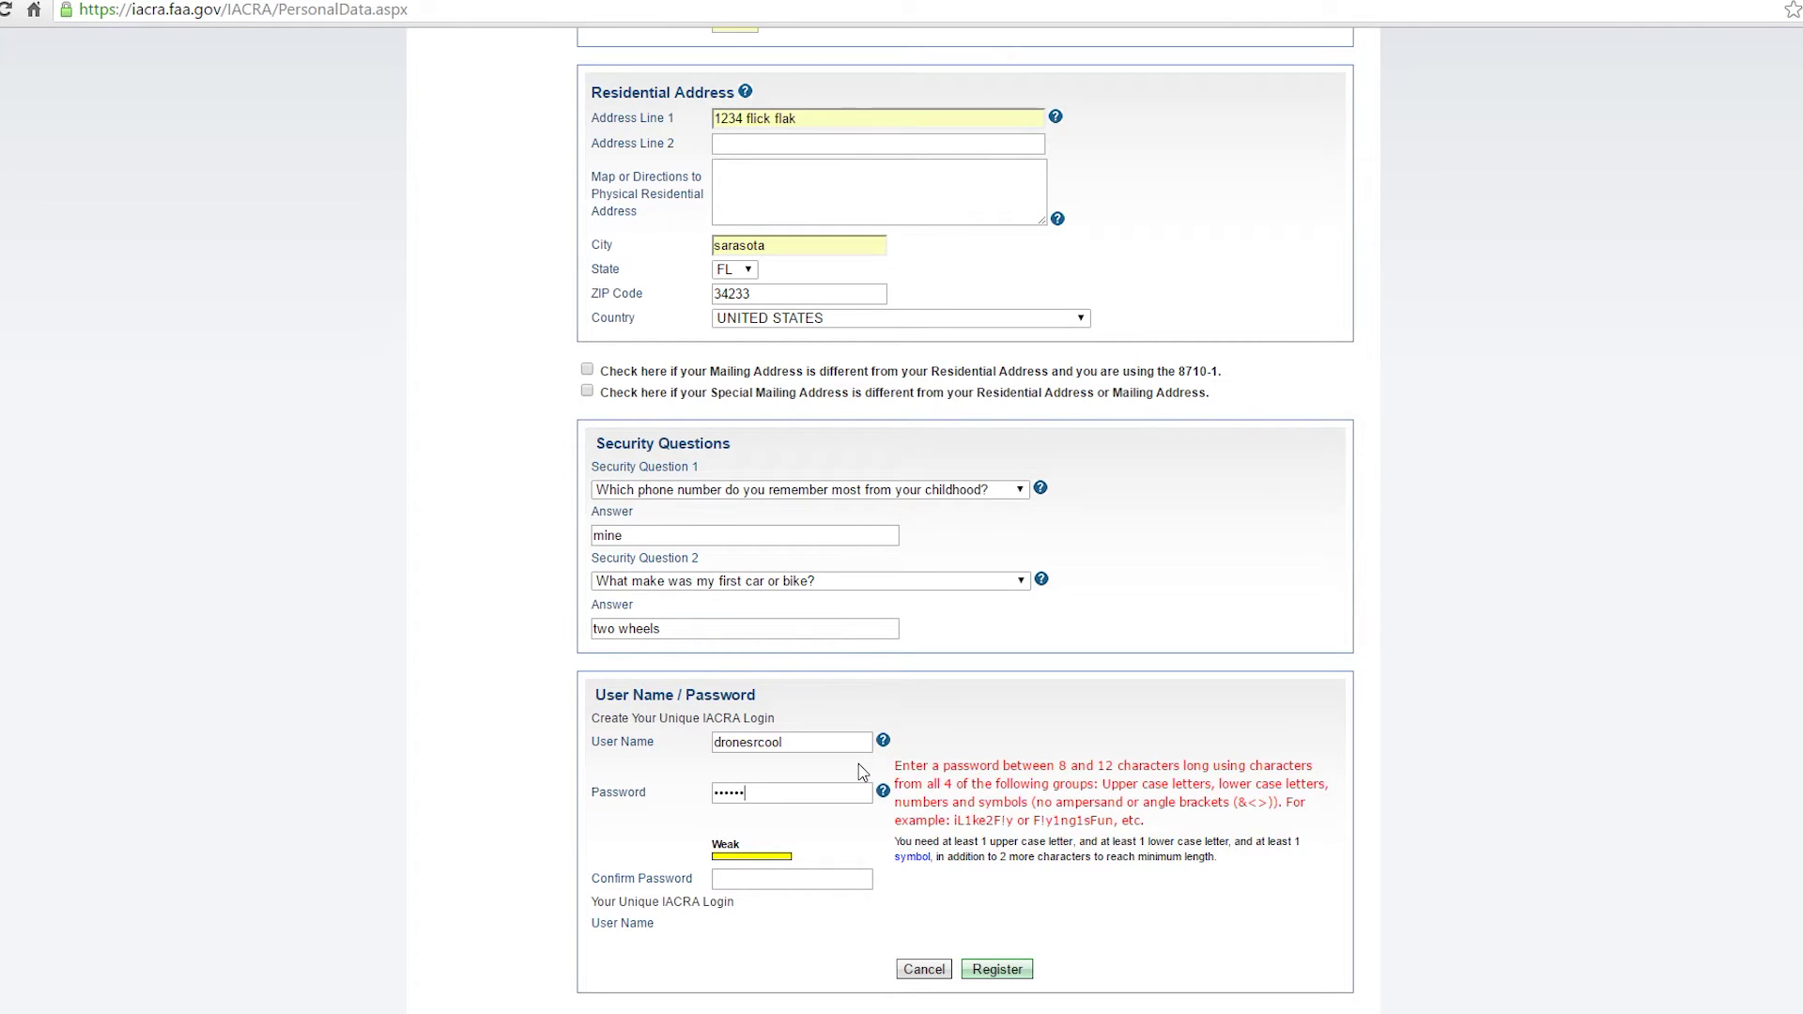
pyautogui.write('A')
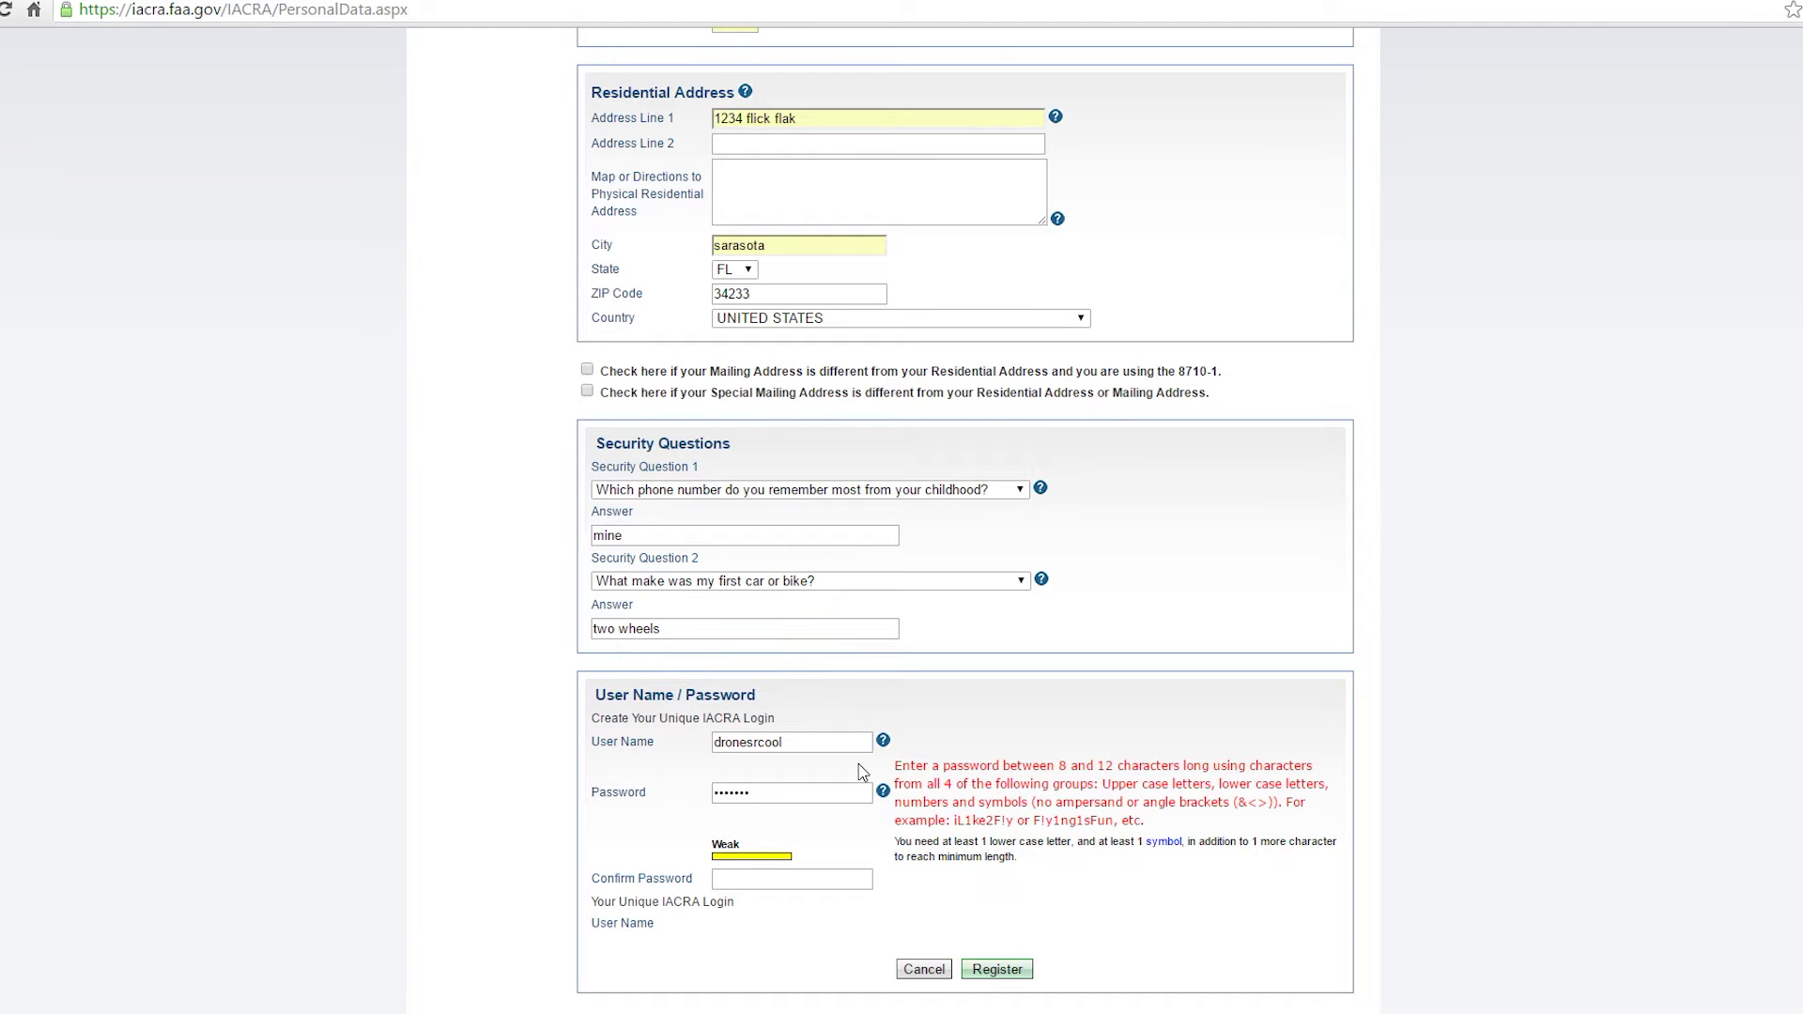
pyautogui.write('a')
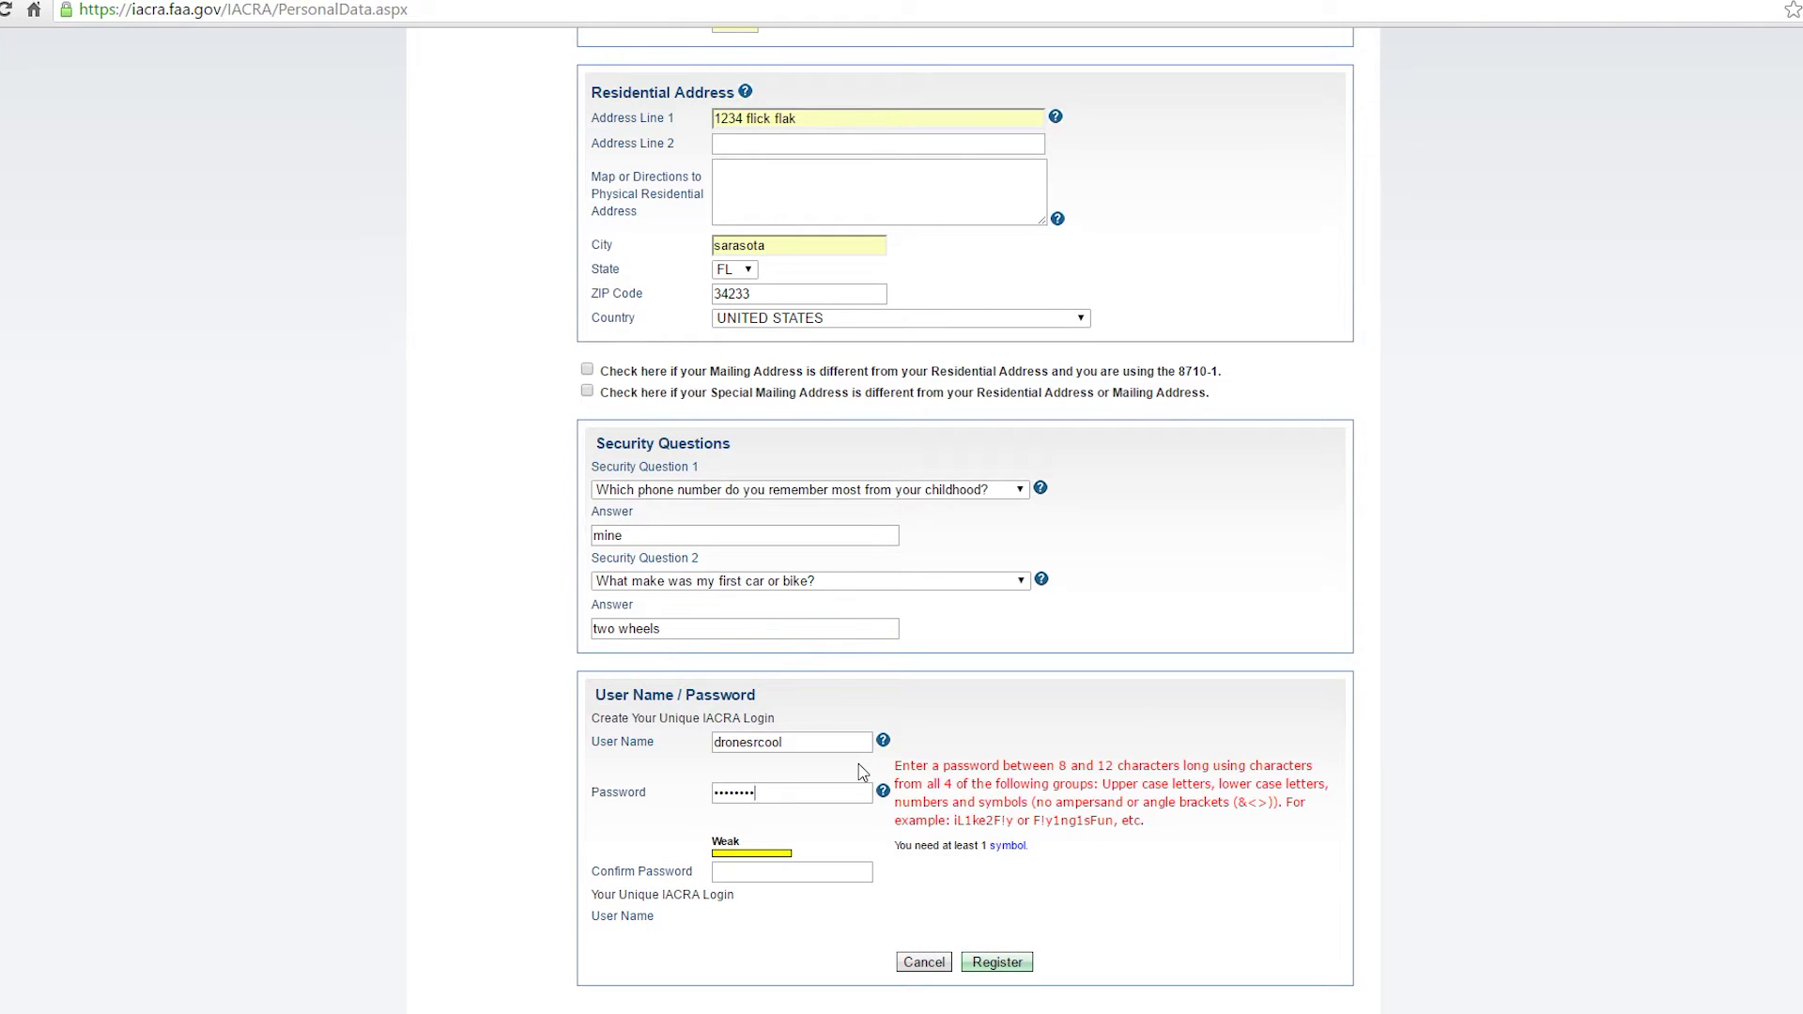
pyautogui.write('!')
pyautogui.press('Tab')
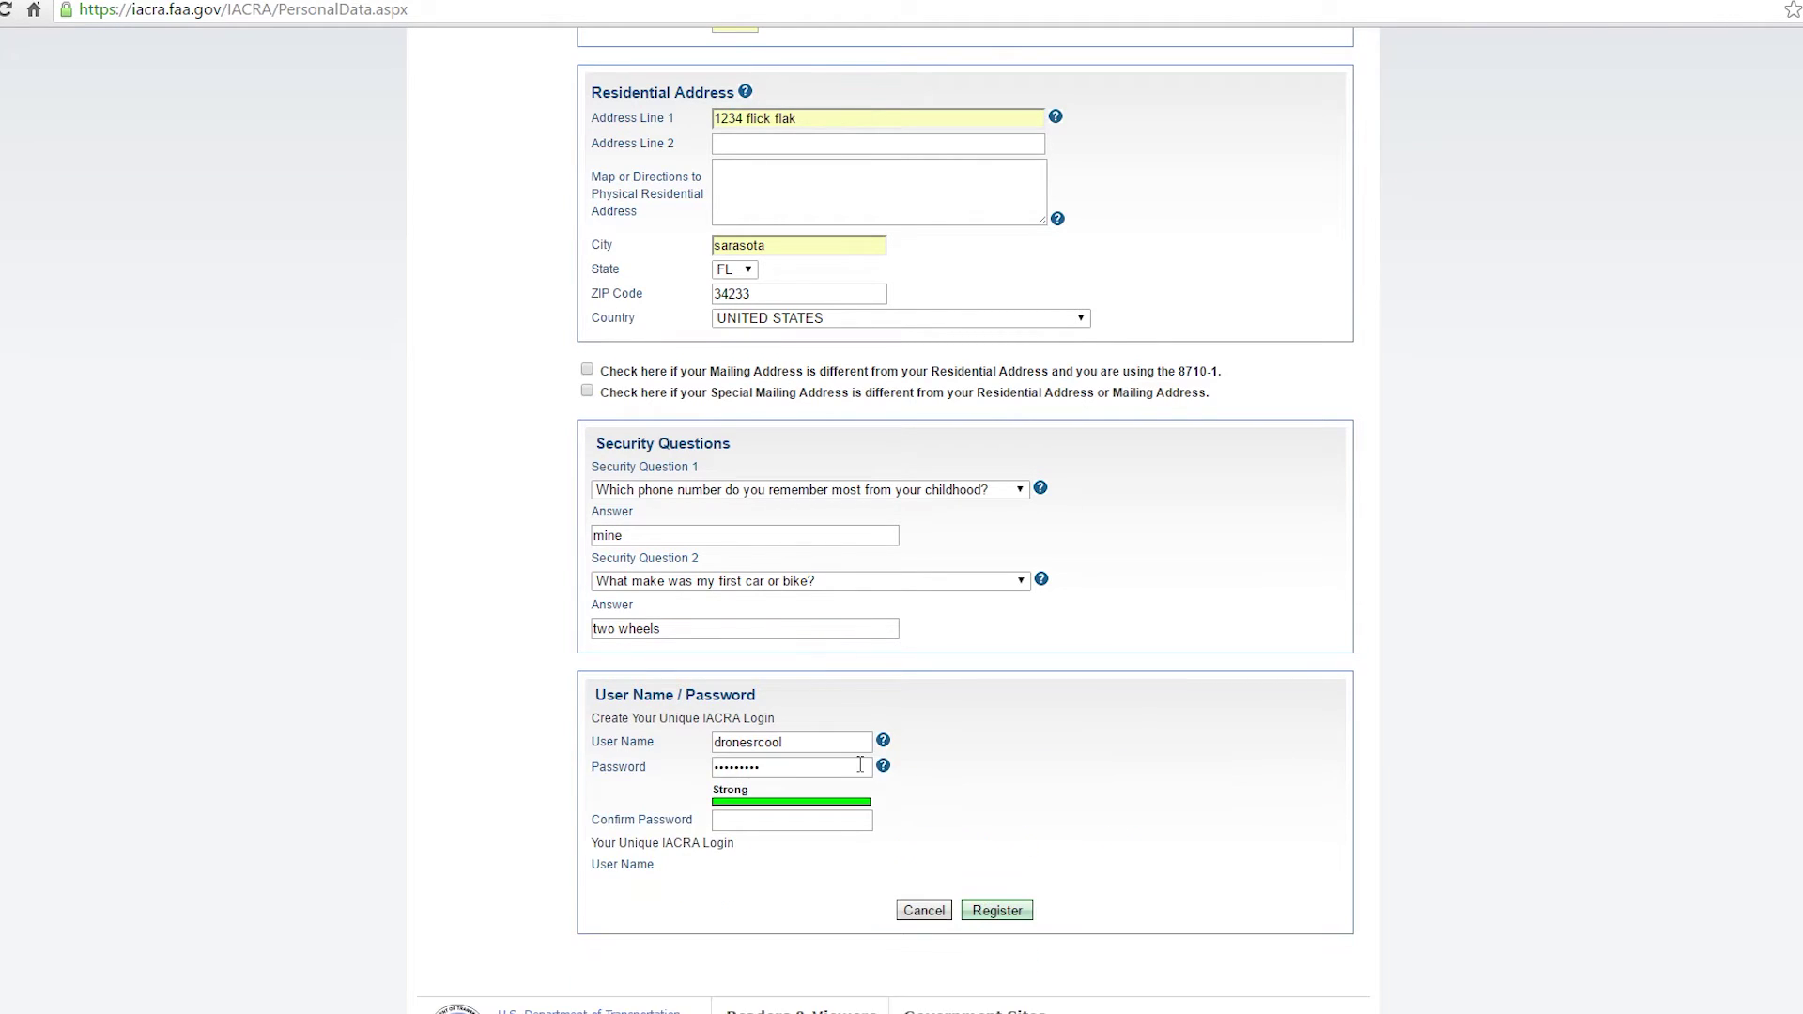
pyautogui.write('*********')
pyautogui.click(996, 911)
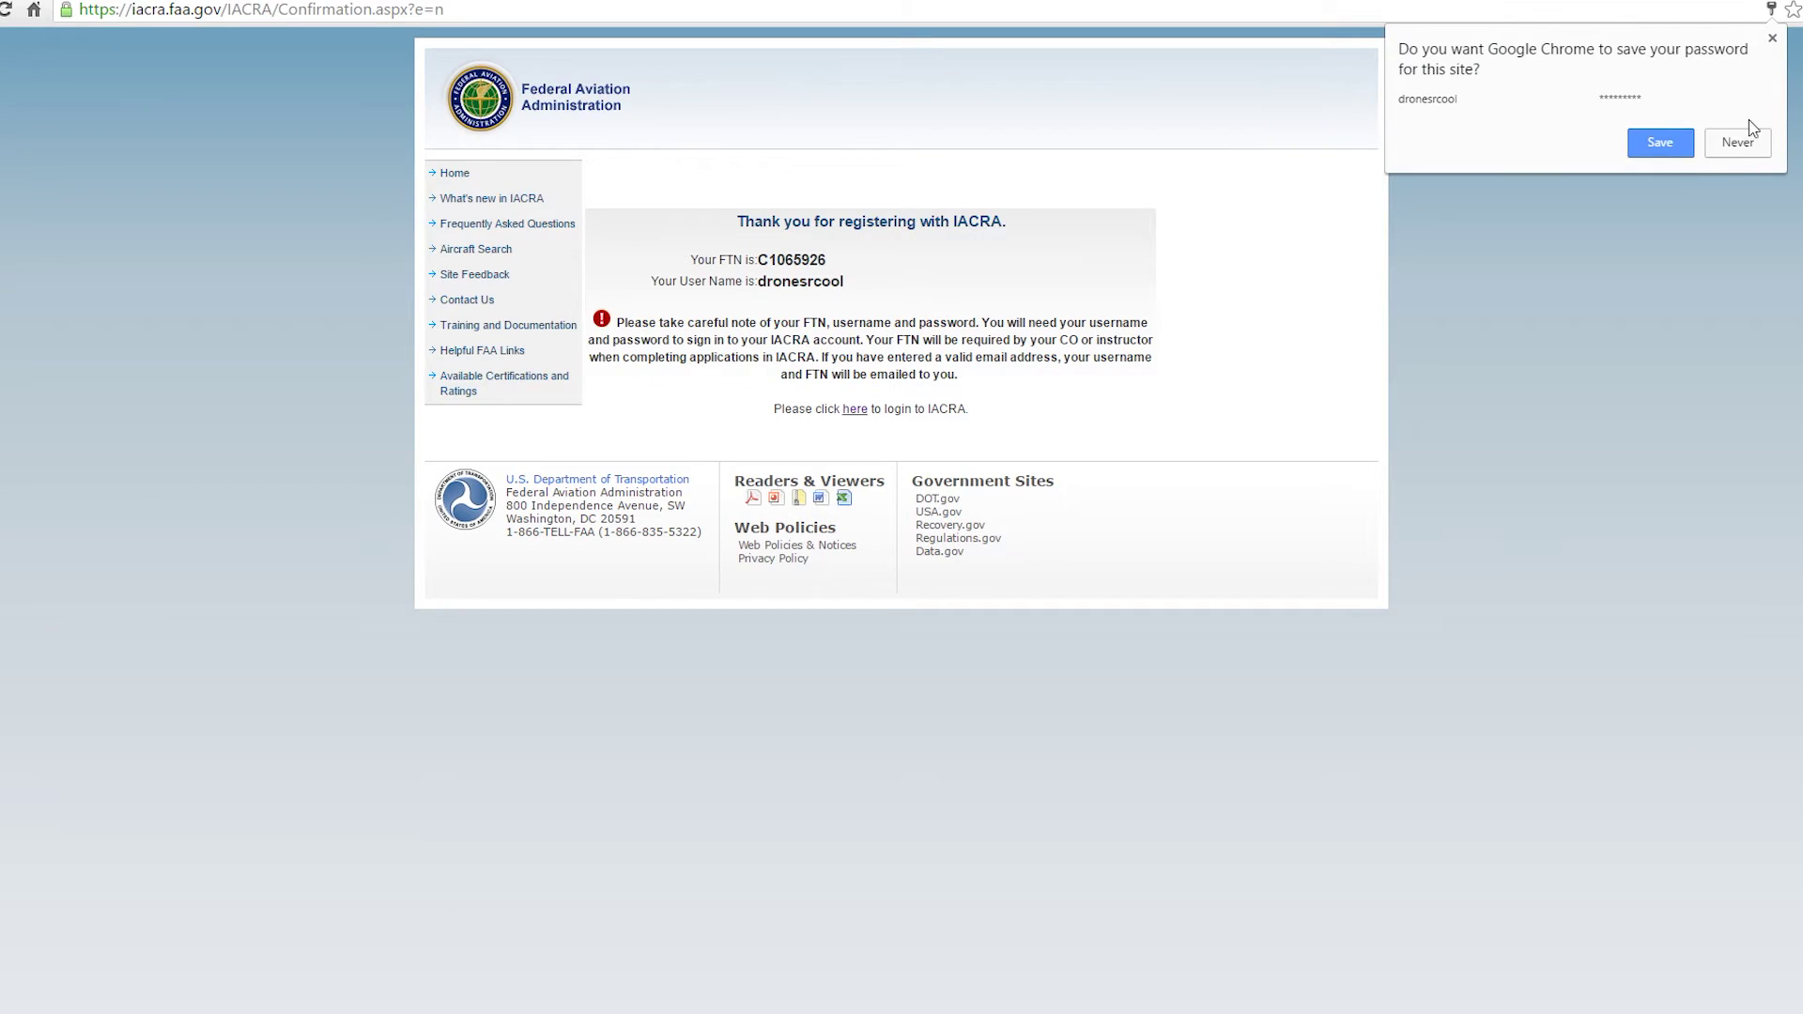
# Decline Chrome's offer to save the password.
pyautogui.click(1749, 139)
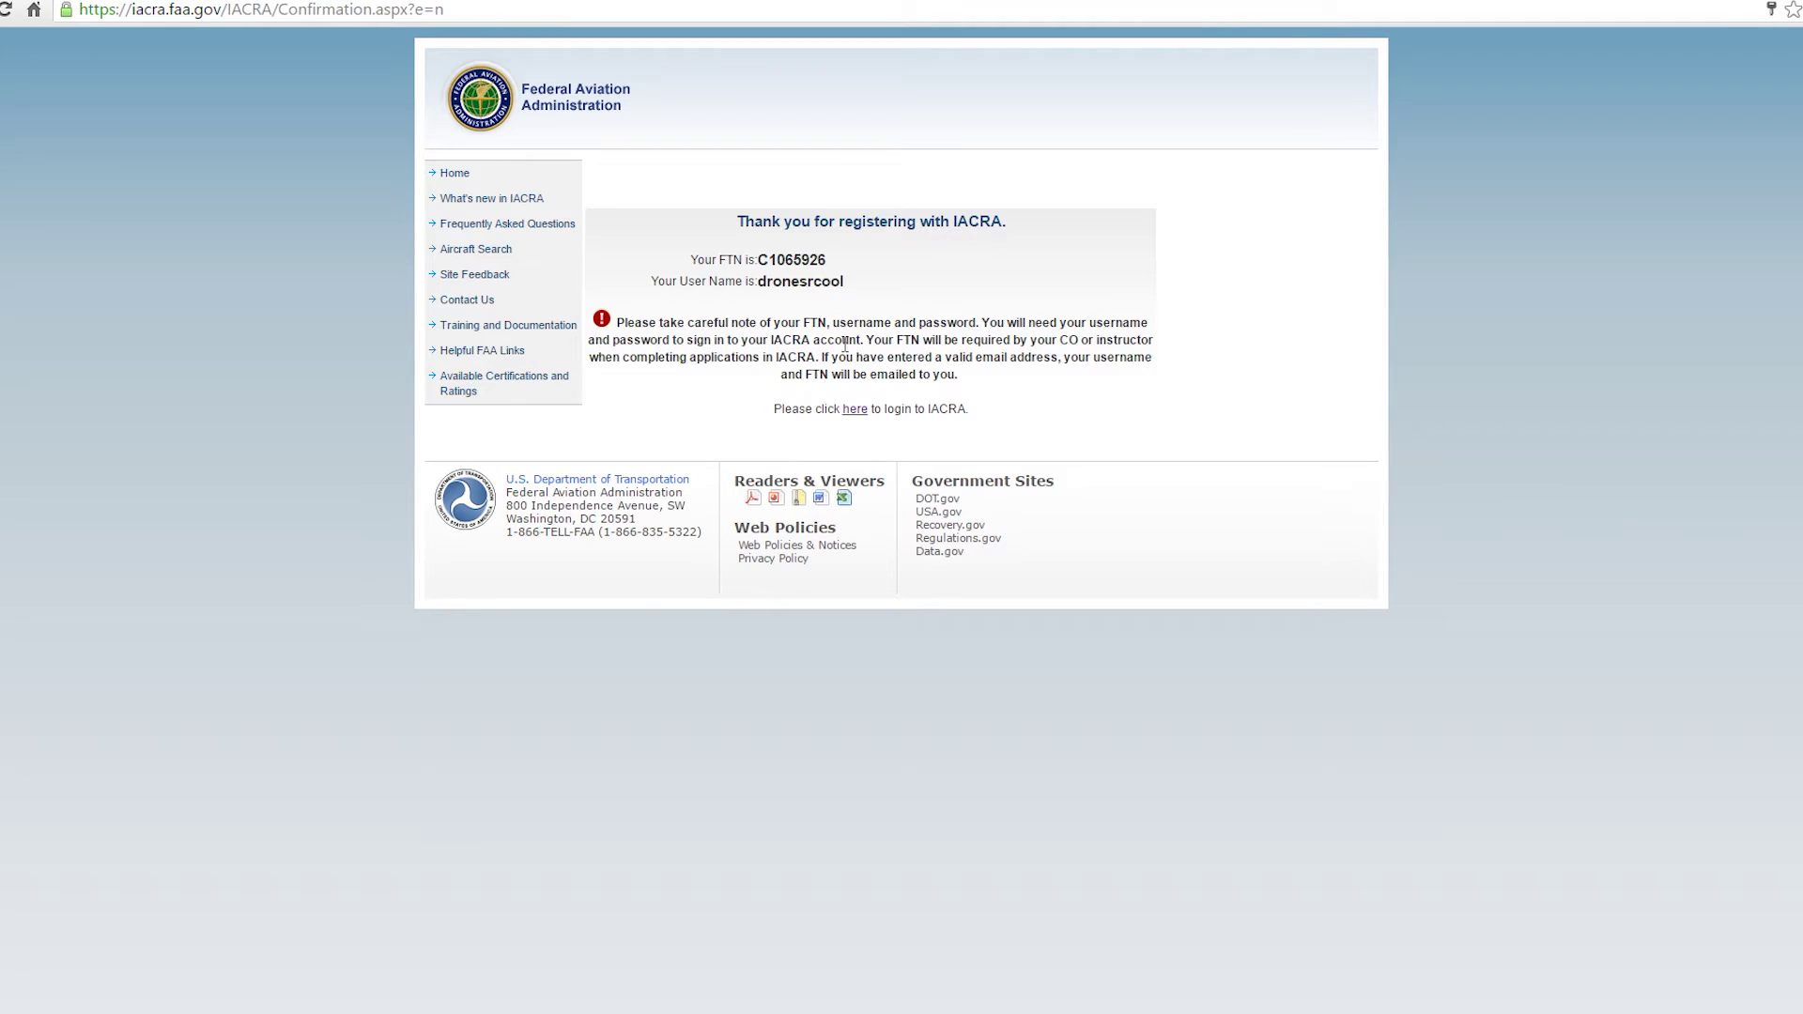
# Log in with the new account's user name and password, then accept the terms as APPLICANT.
pyautogui.click(857, 411)
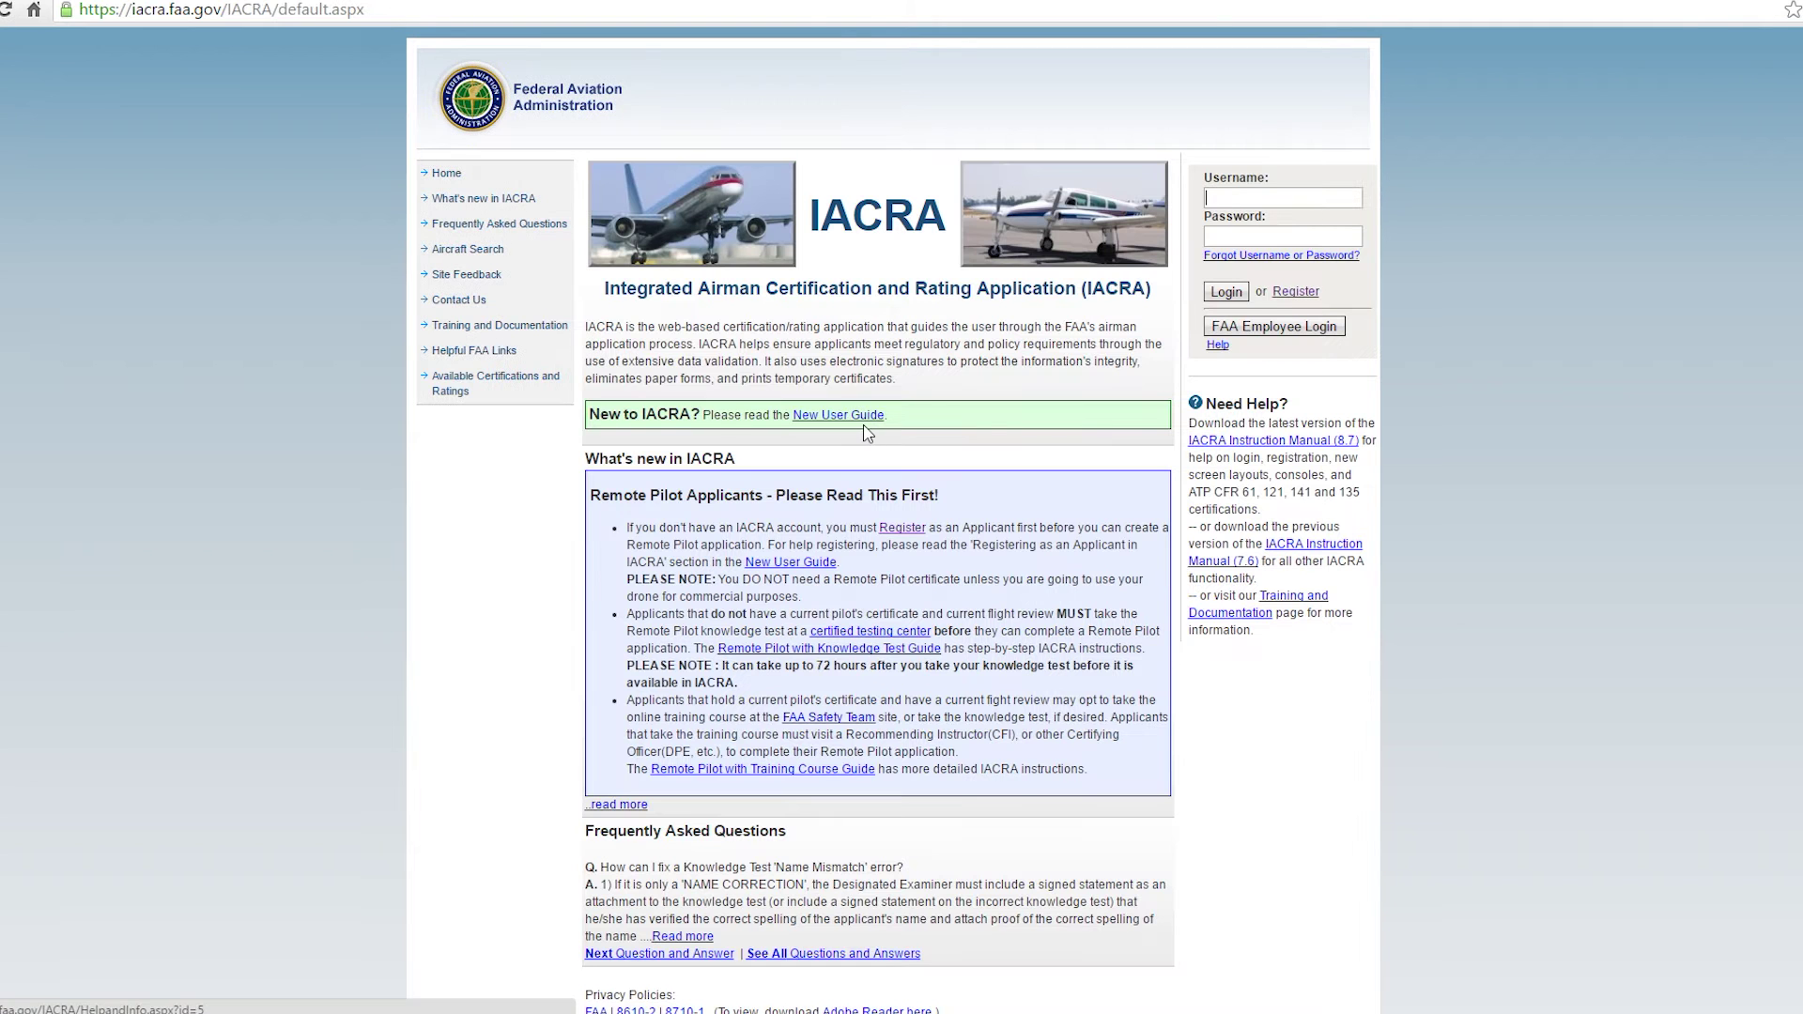
pyautogui.click(1233, 206)
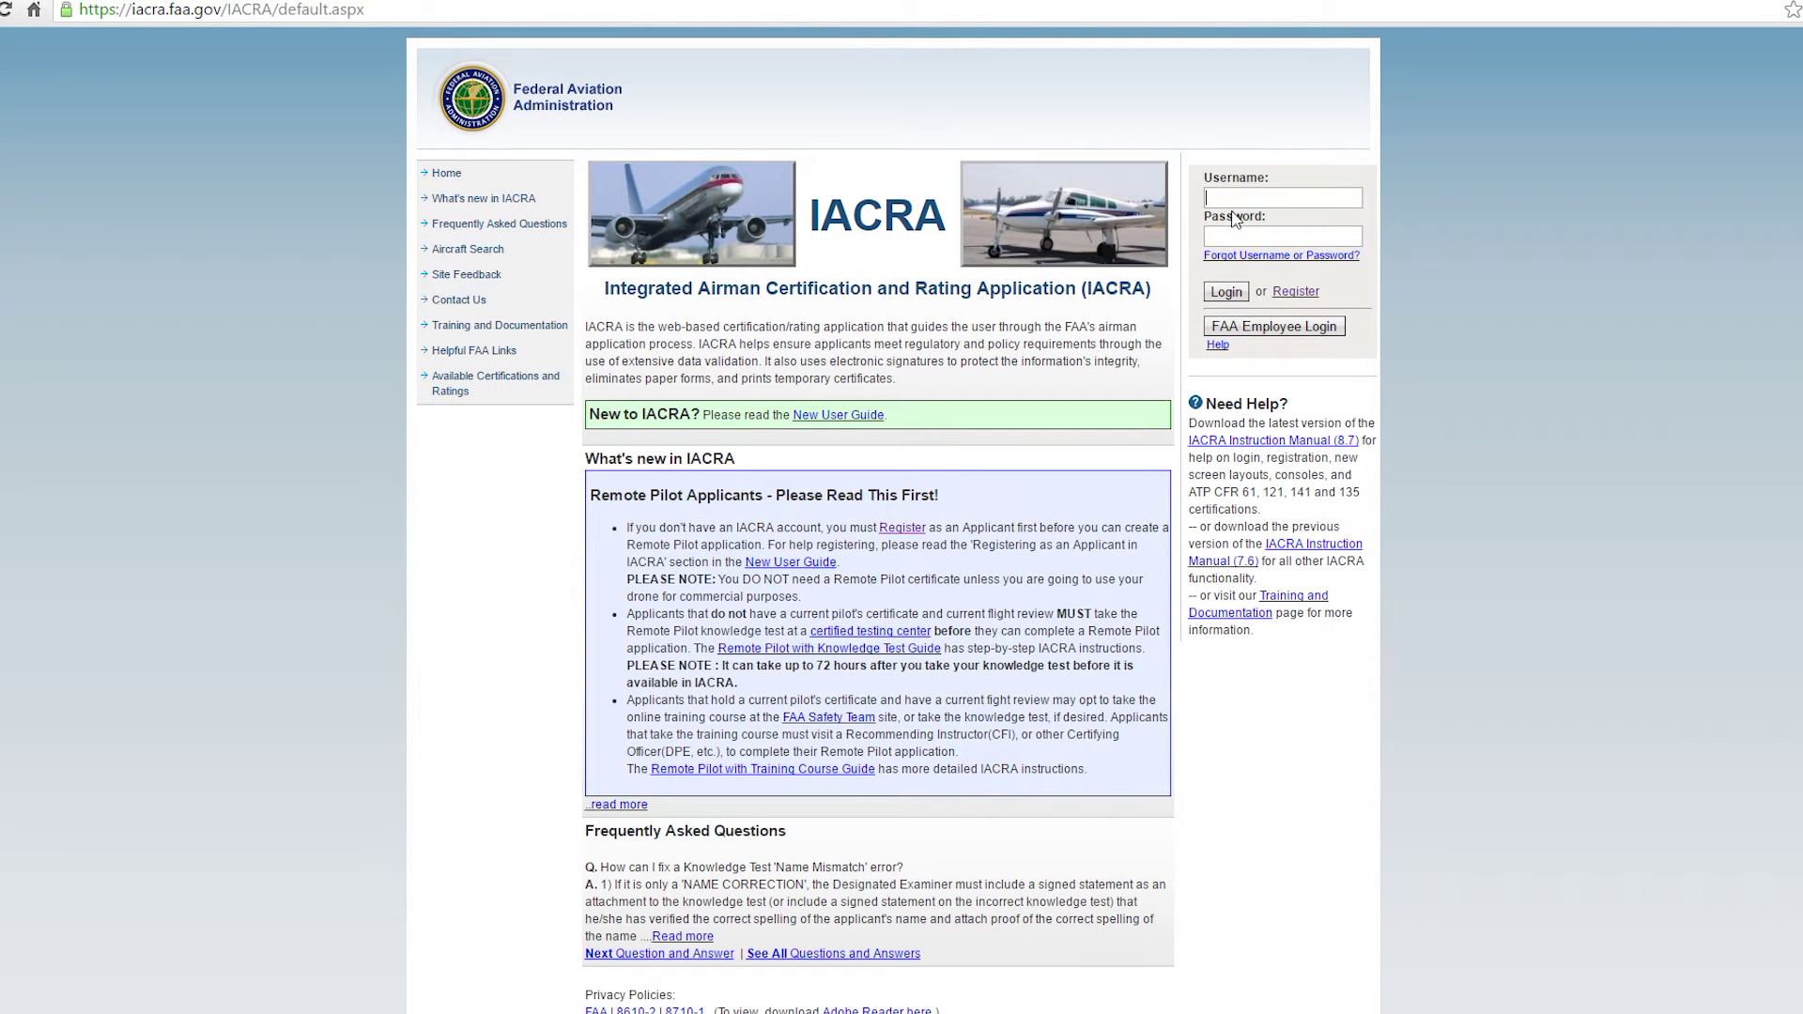
pyautogui.write('dron')
pyautogui.write('•••••')
pyautogui.press('Return')
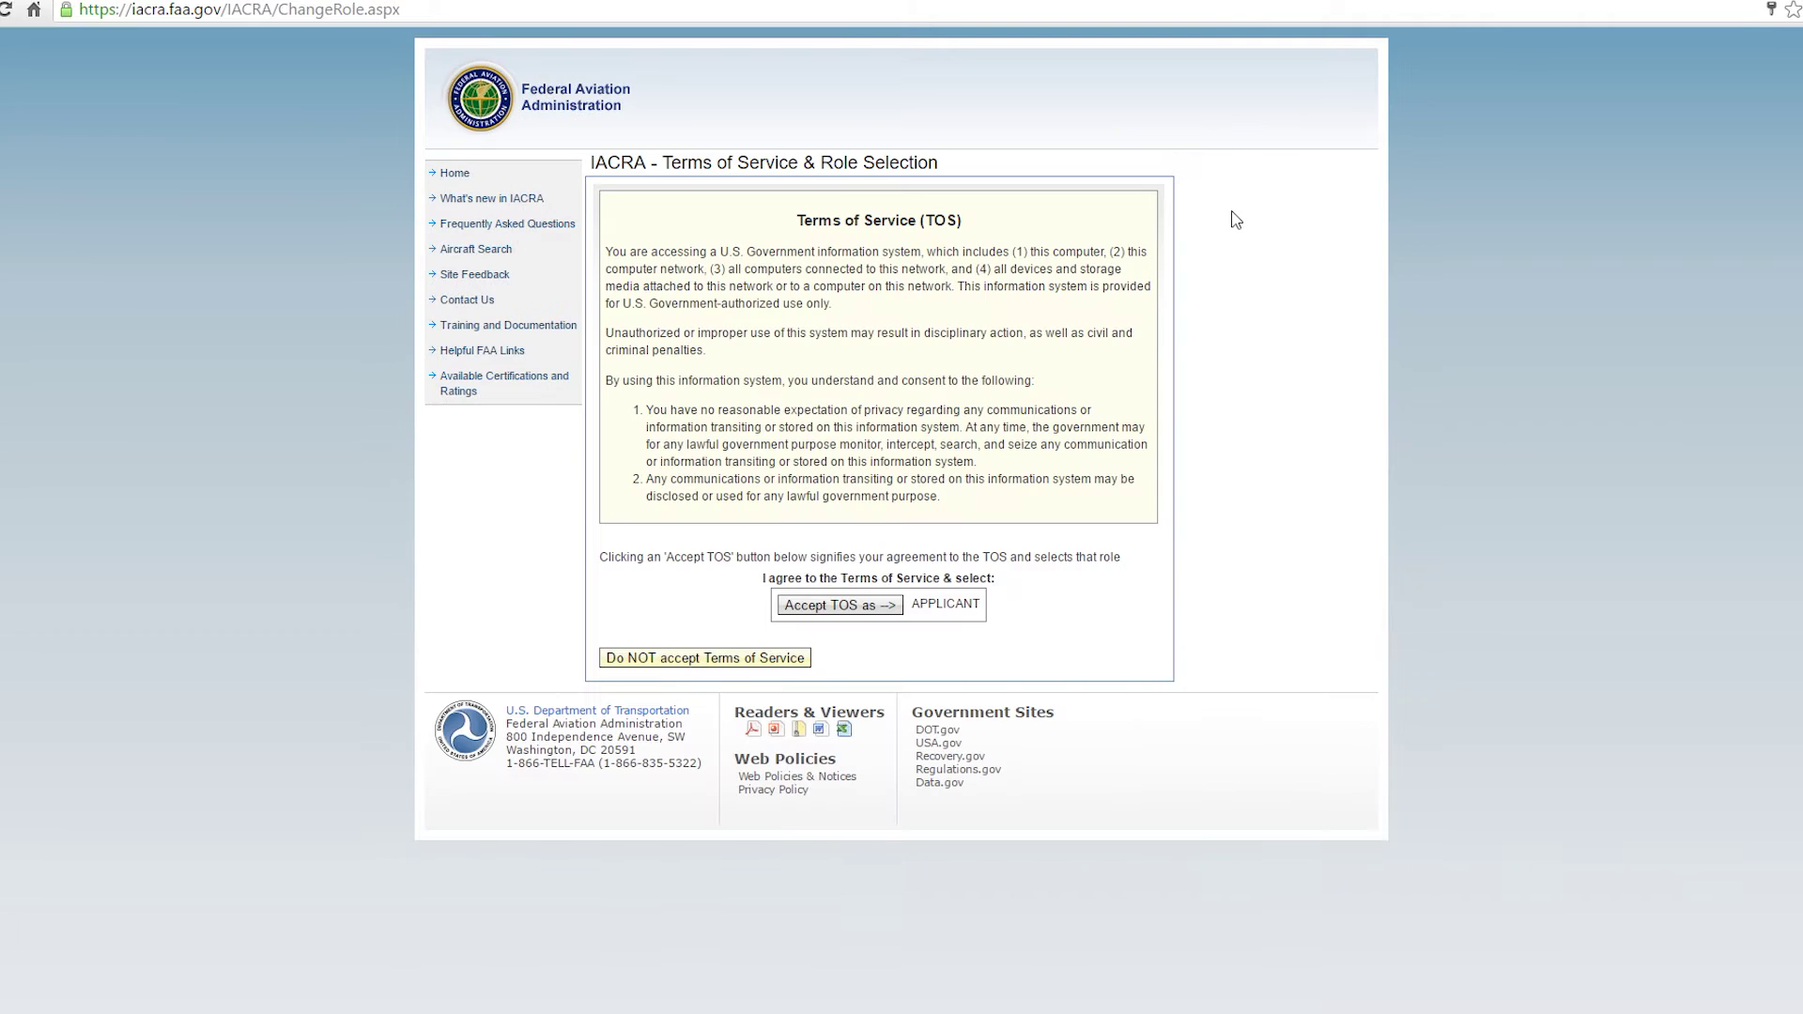
pyautogui.click(839, 607)
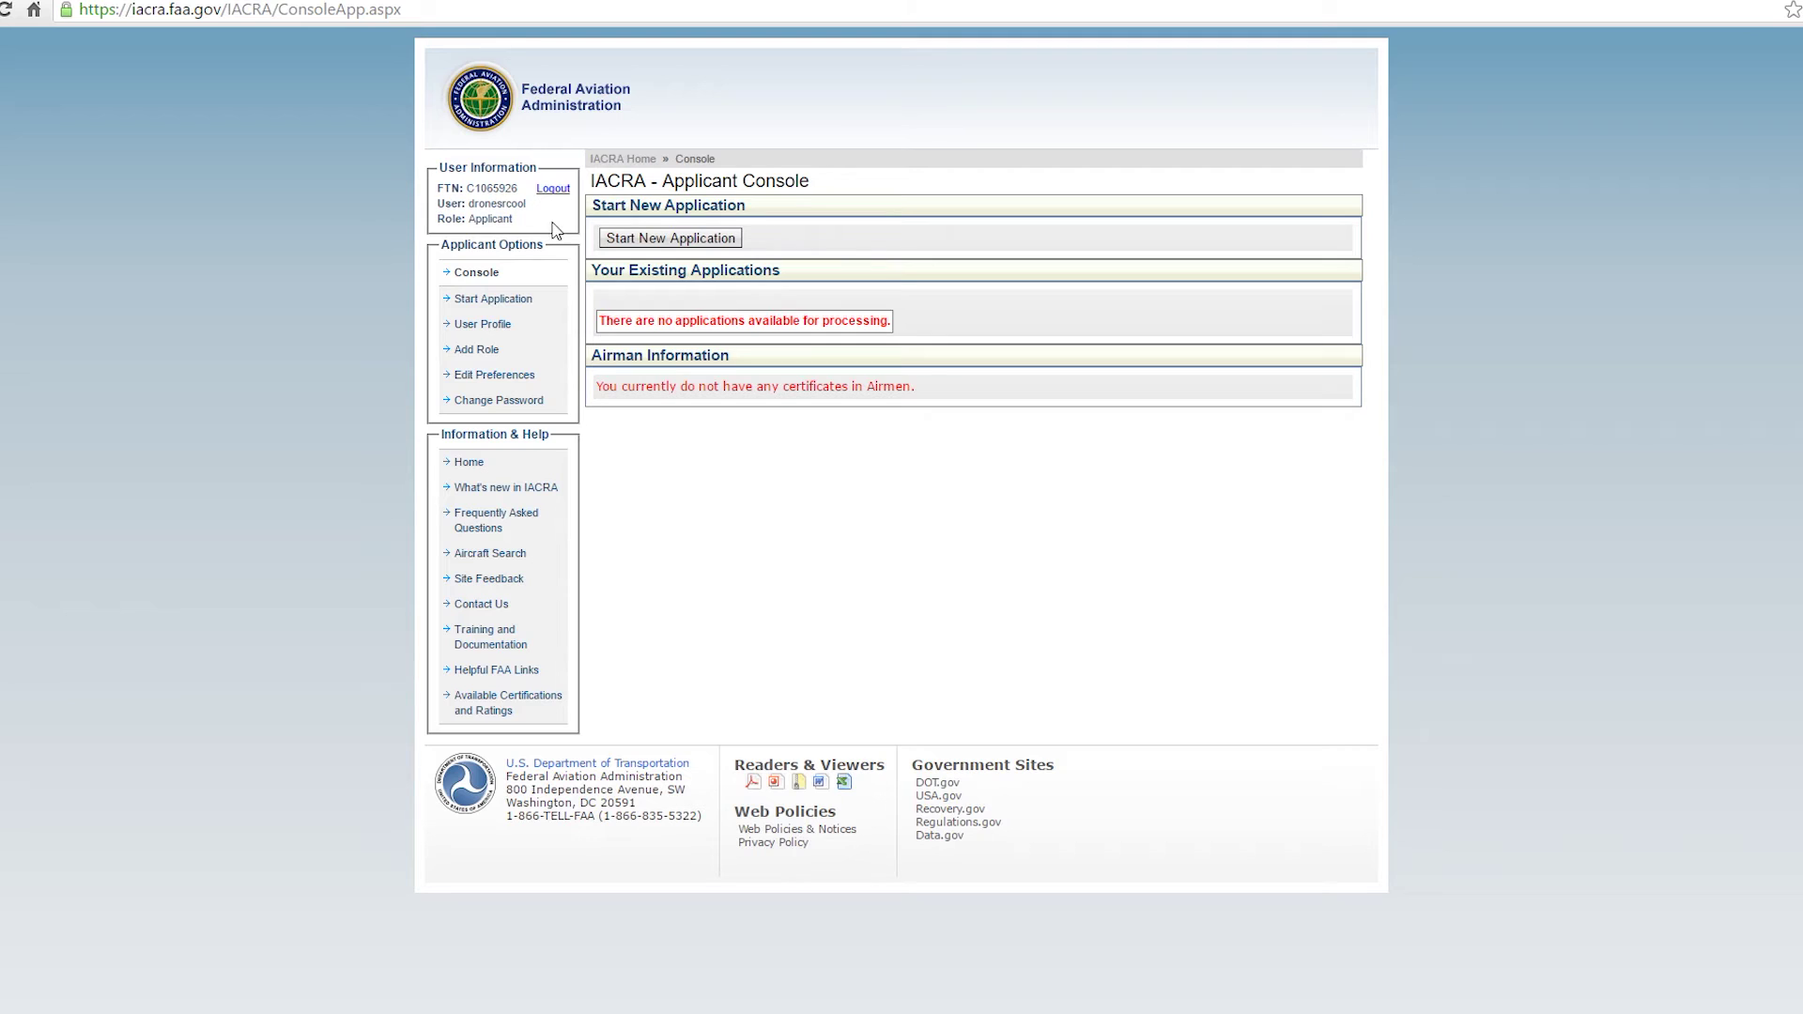
# Start a new Pilot-type application with the Remote Pilot certification.
pyautogui.click(631, 240)
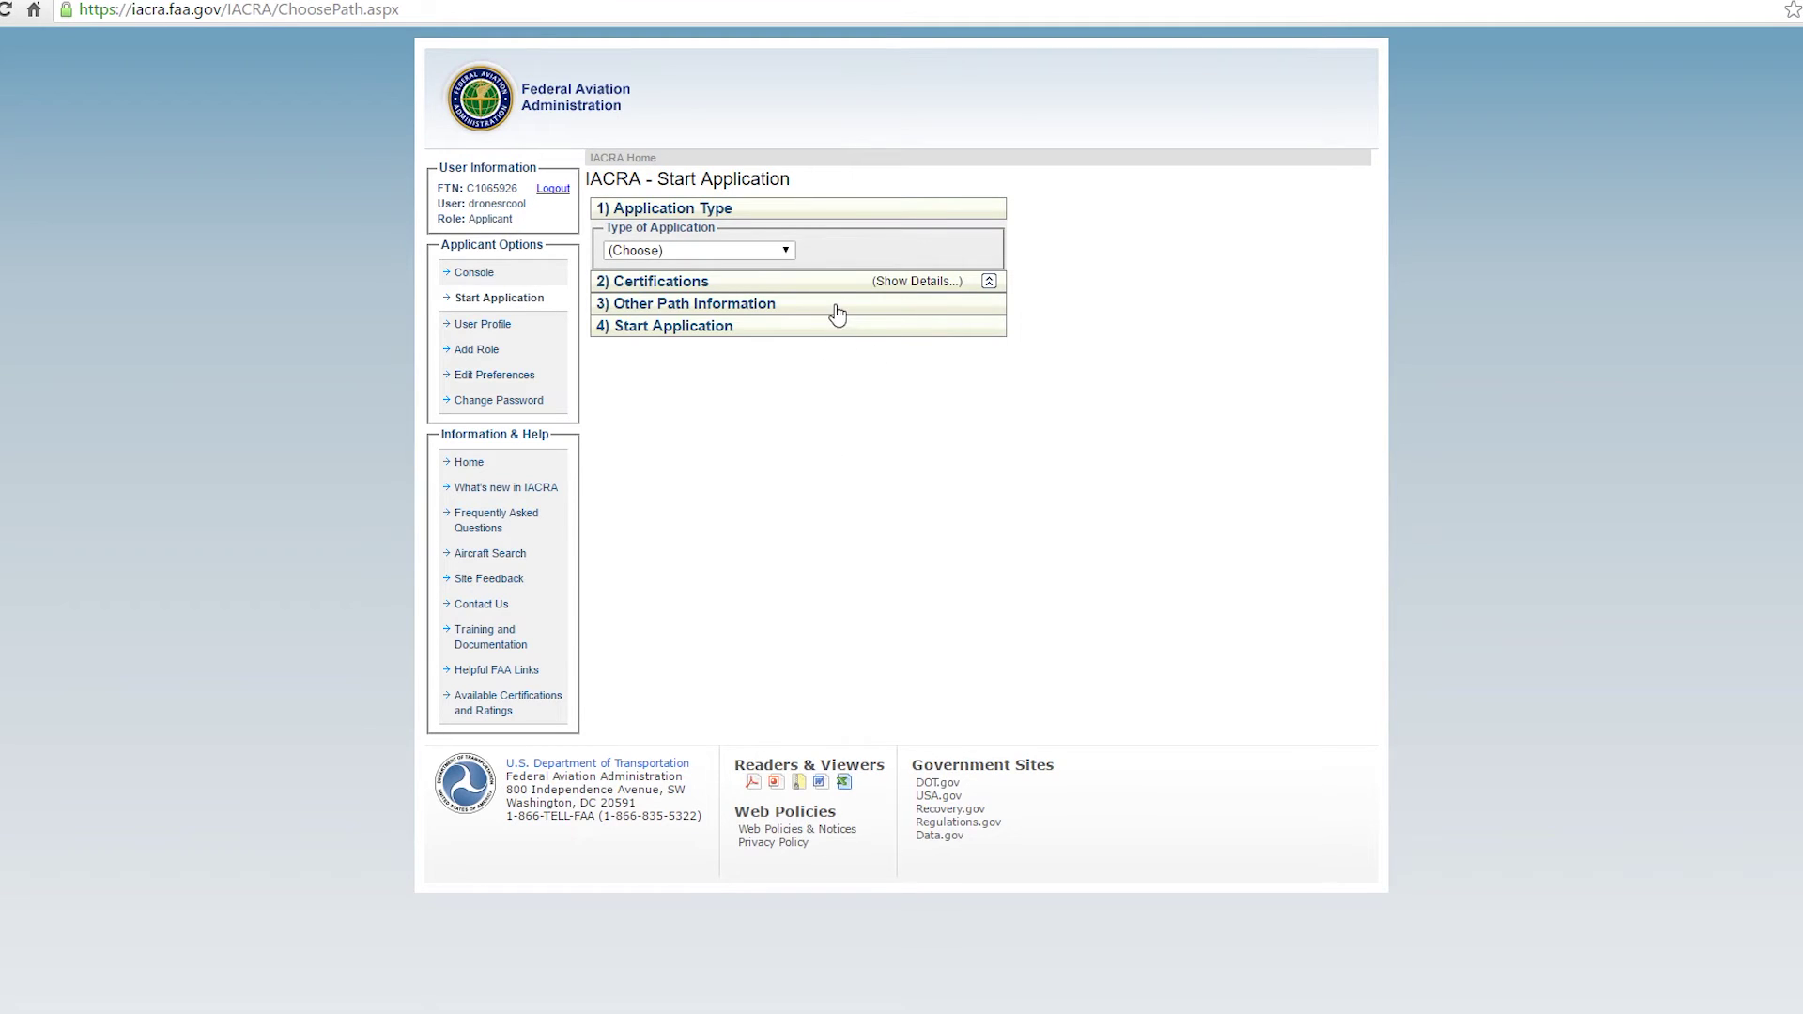
pyautogui.click(781, 252)
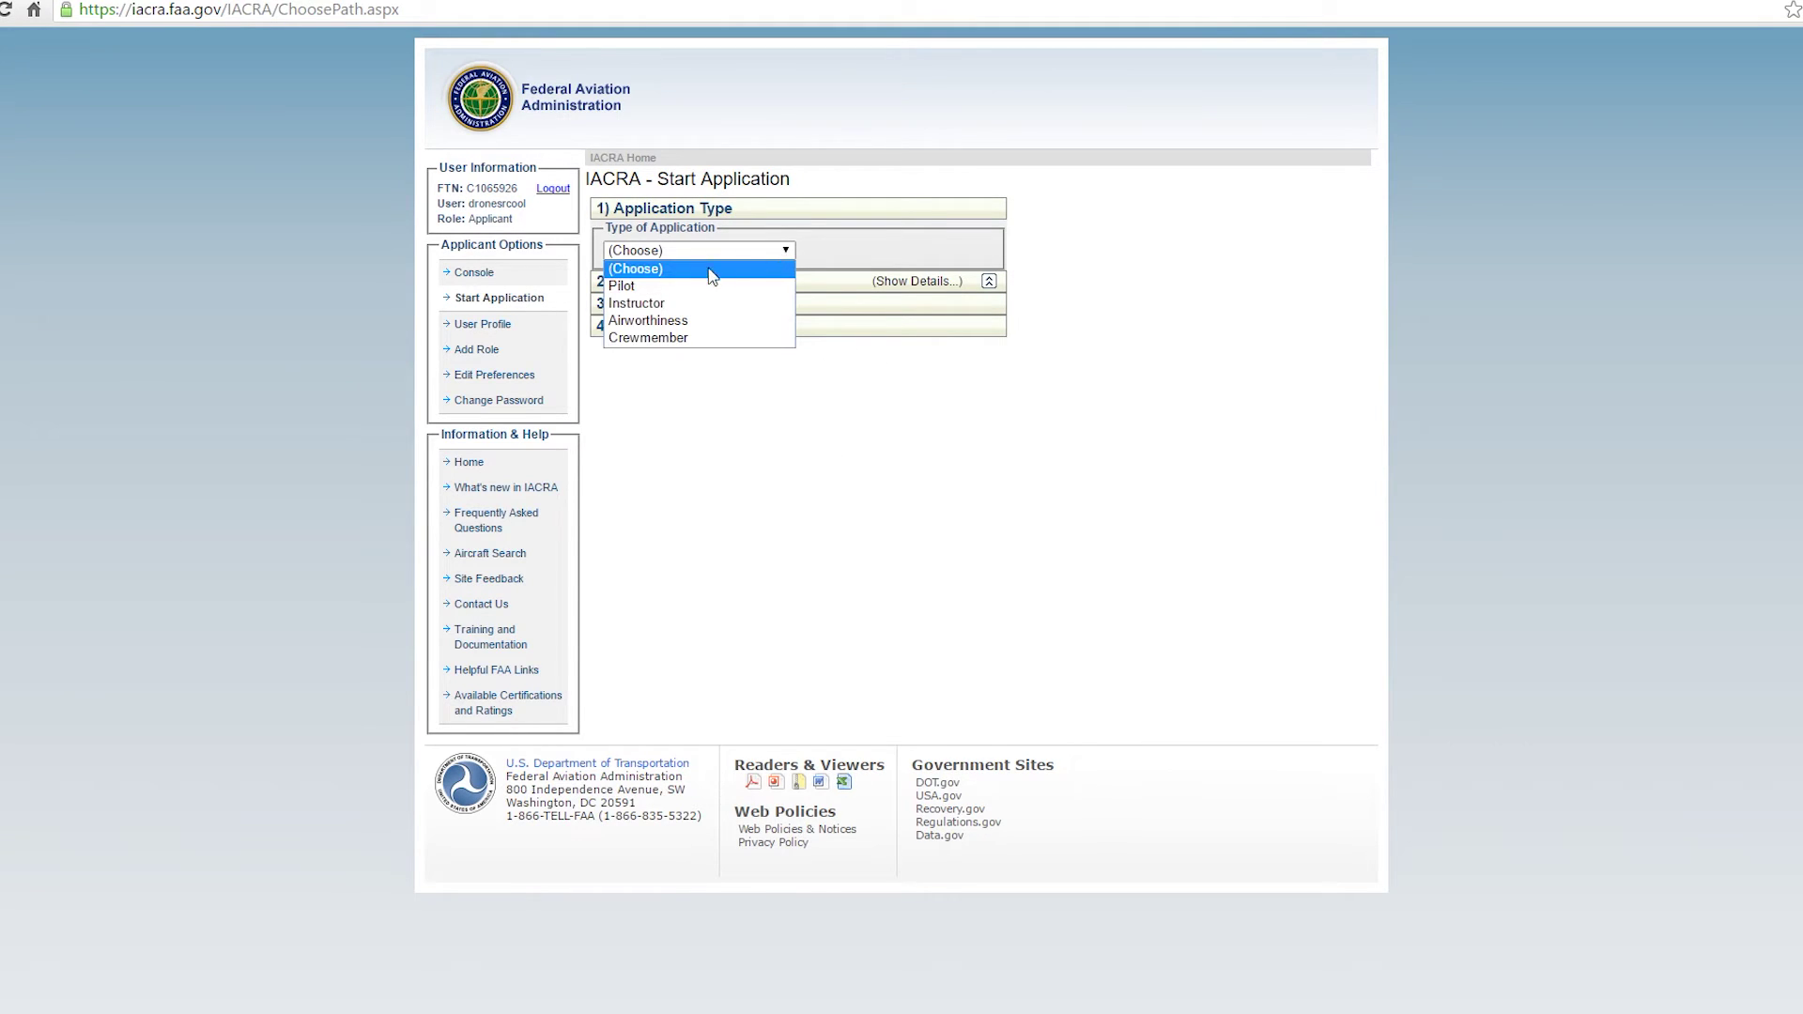
pyautogui.click(659, 289)
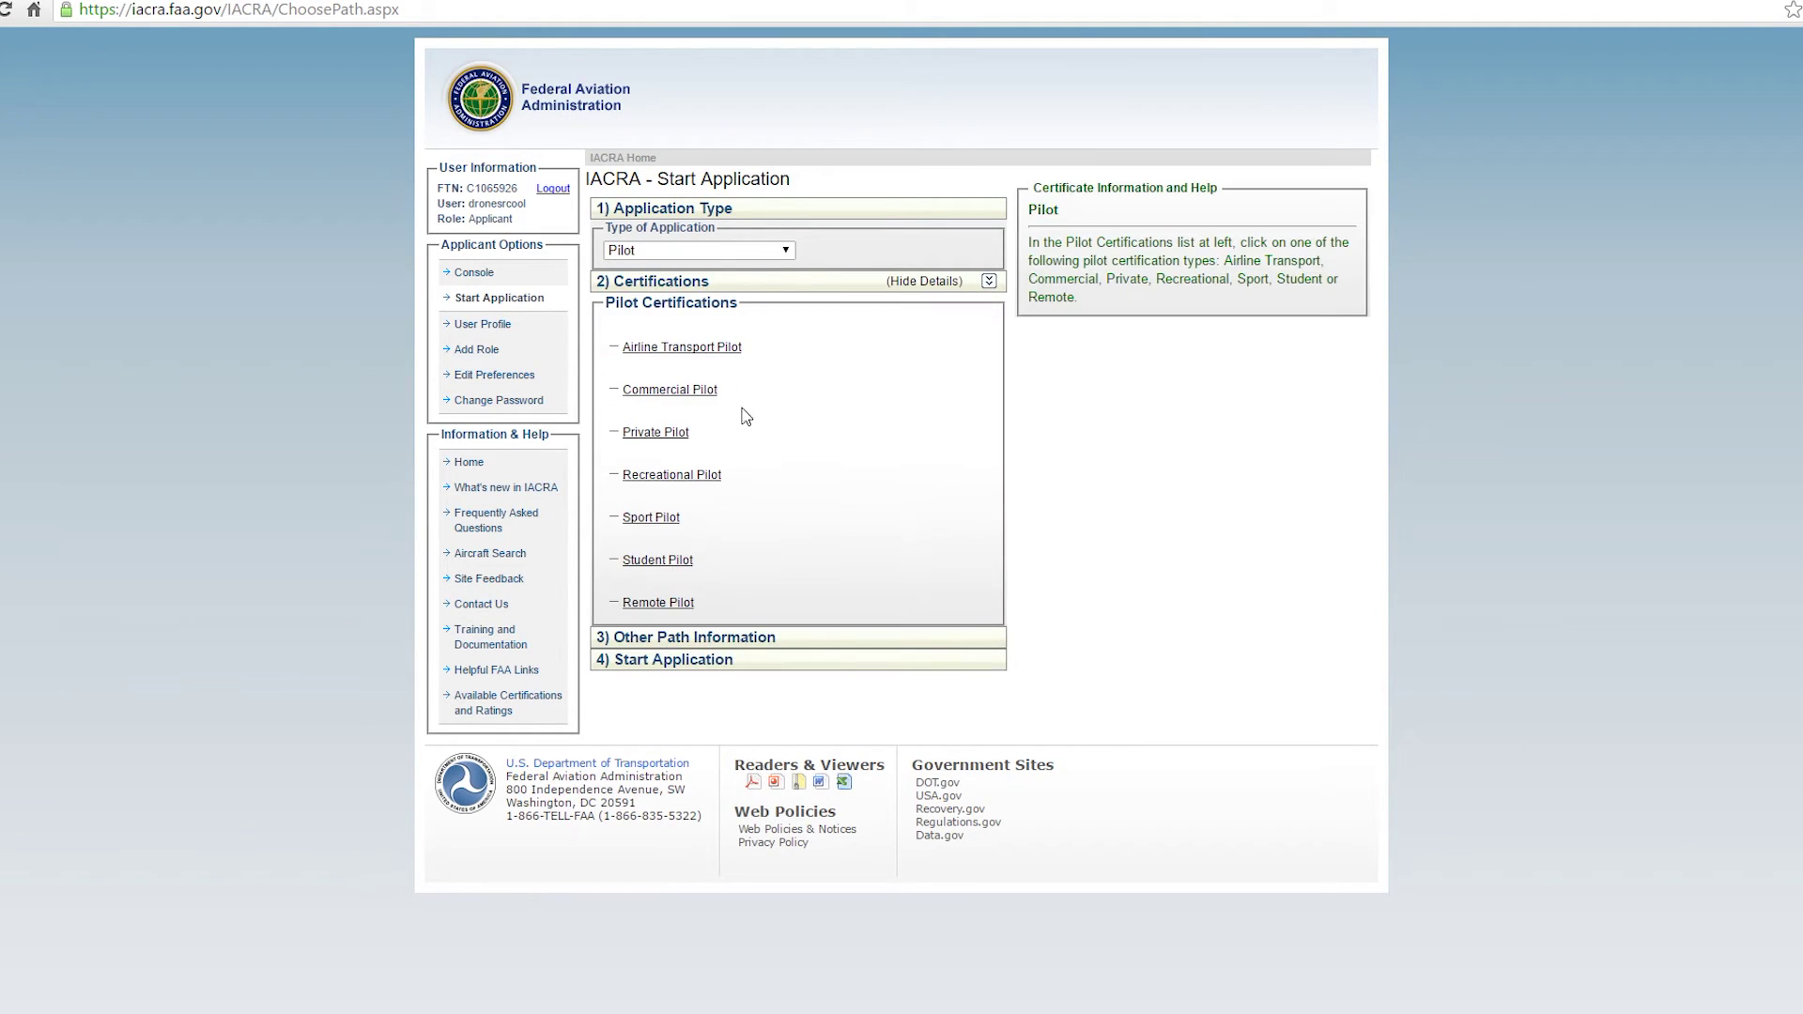
pyautogui.click(658, 603)
pyautogui.scroll(-2, 747, 682)
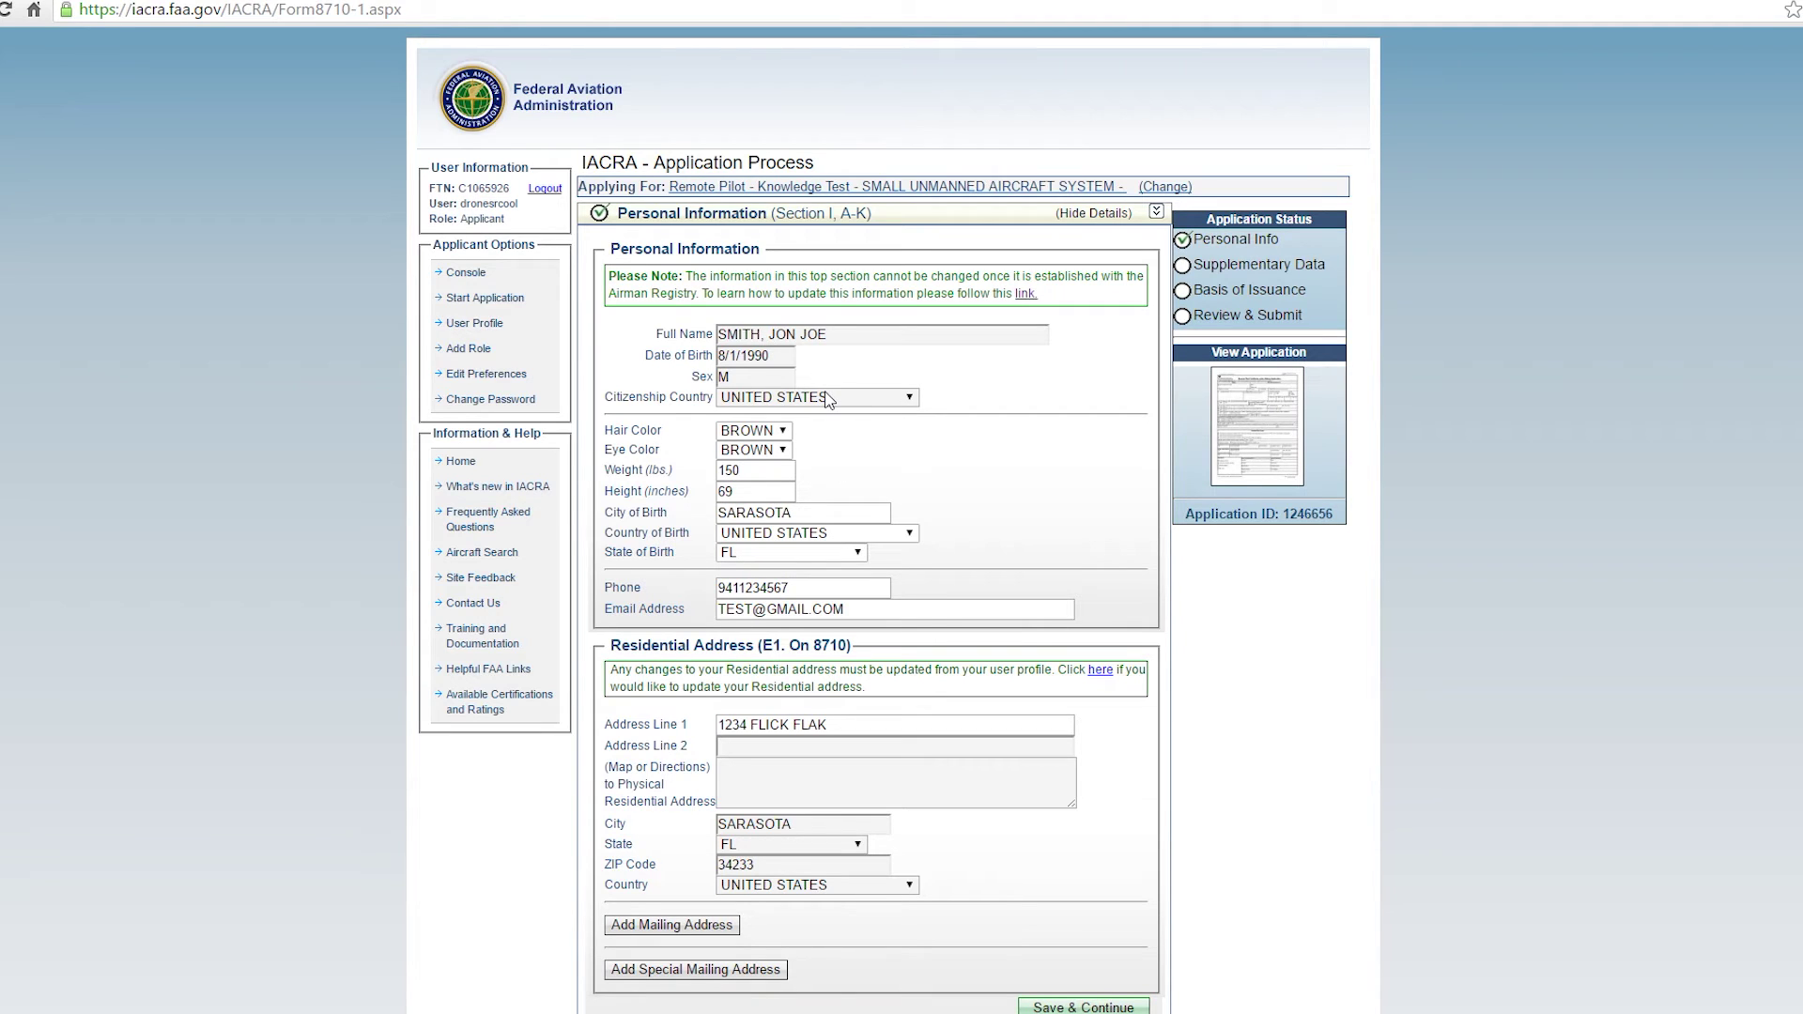
# Save the prefilled personal information, answer No to Drug Conviction (Block N), and continue.
pyautogui.scroll(-2, 796, 376)
pyautogui.scroll(-1, 793, 377)
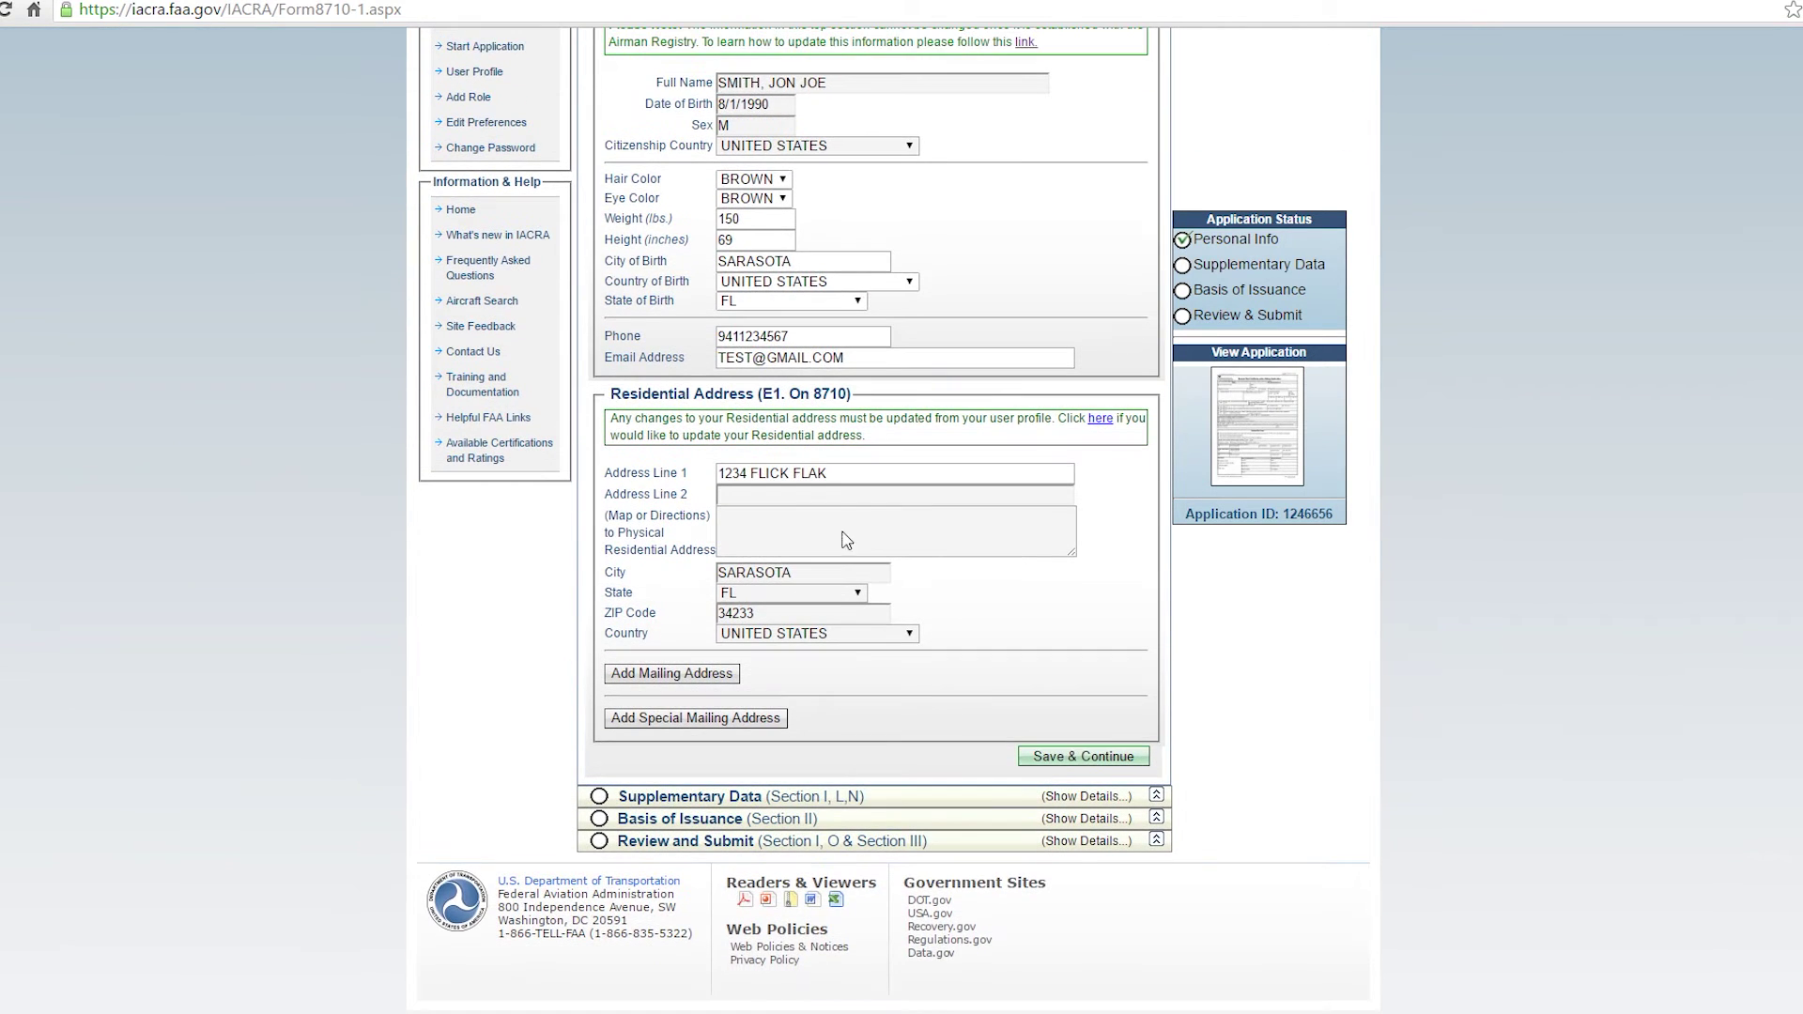
pyautogui.click(1069, 763)
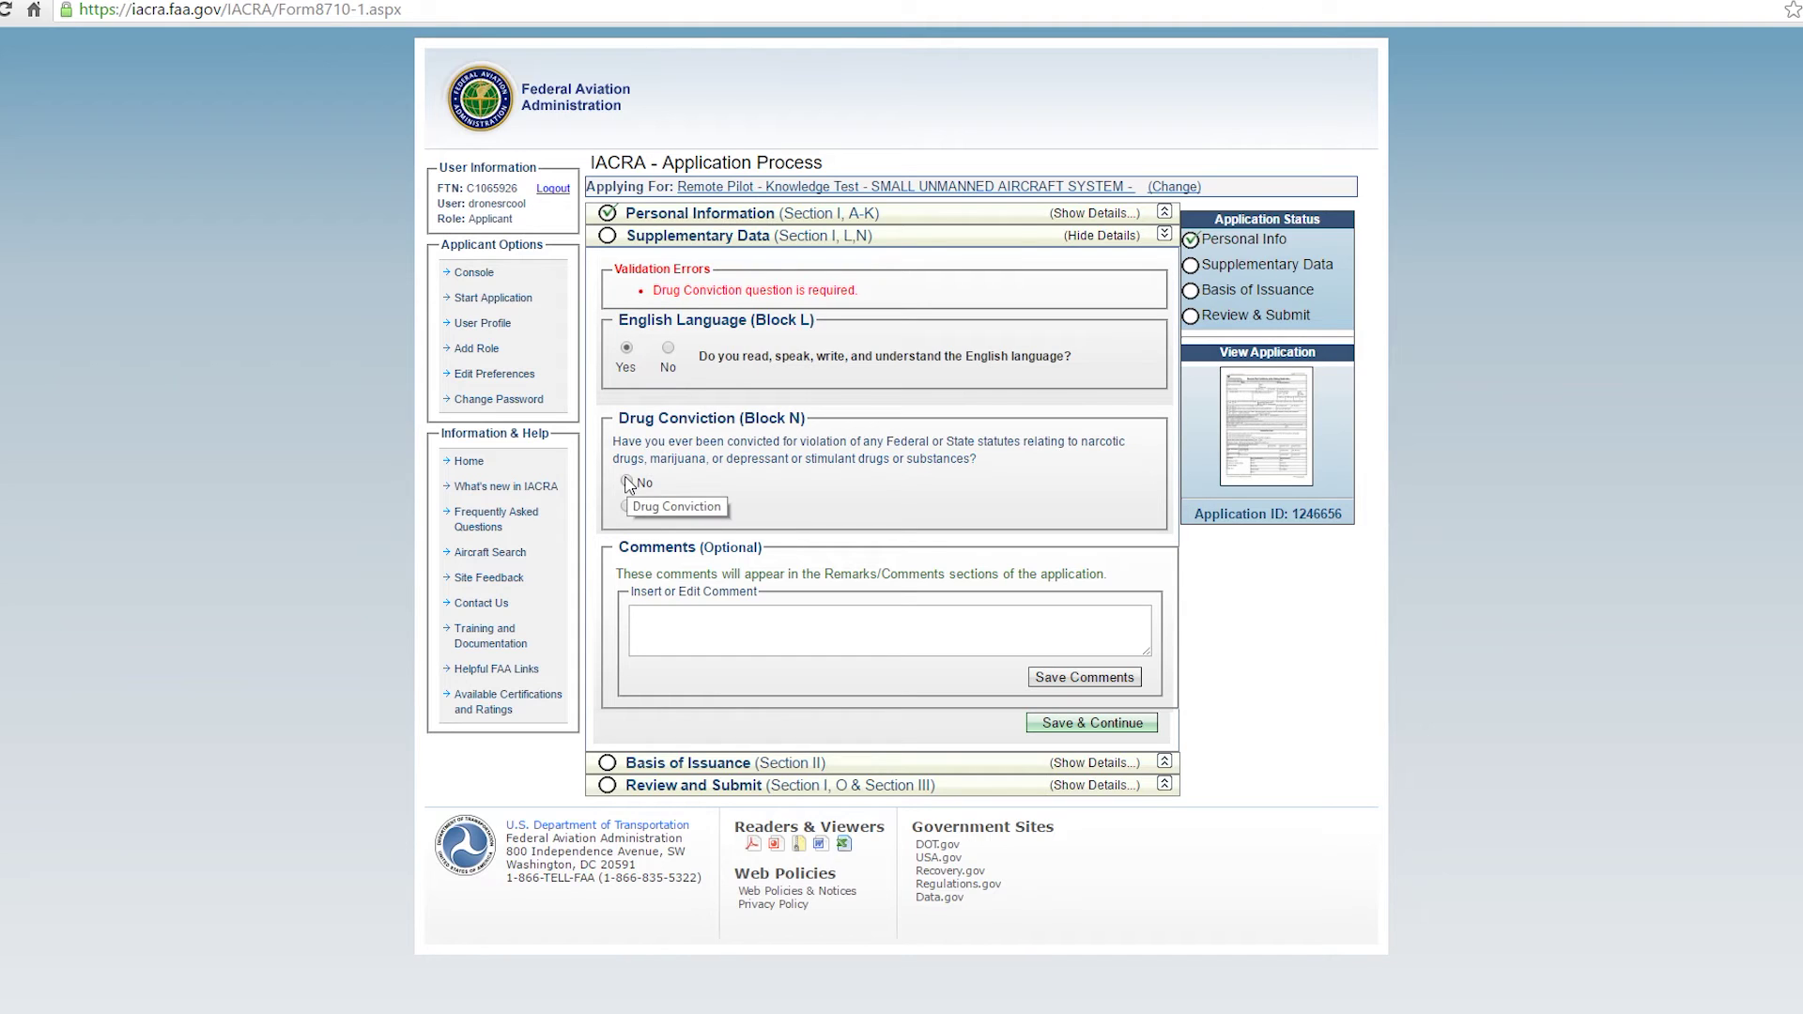
pyautogui.click(627, 483)
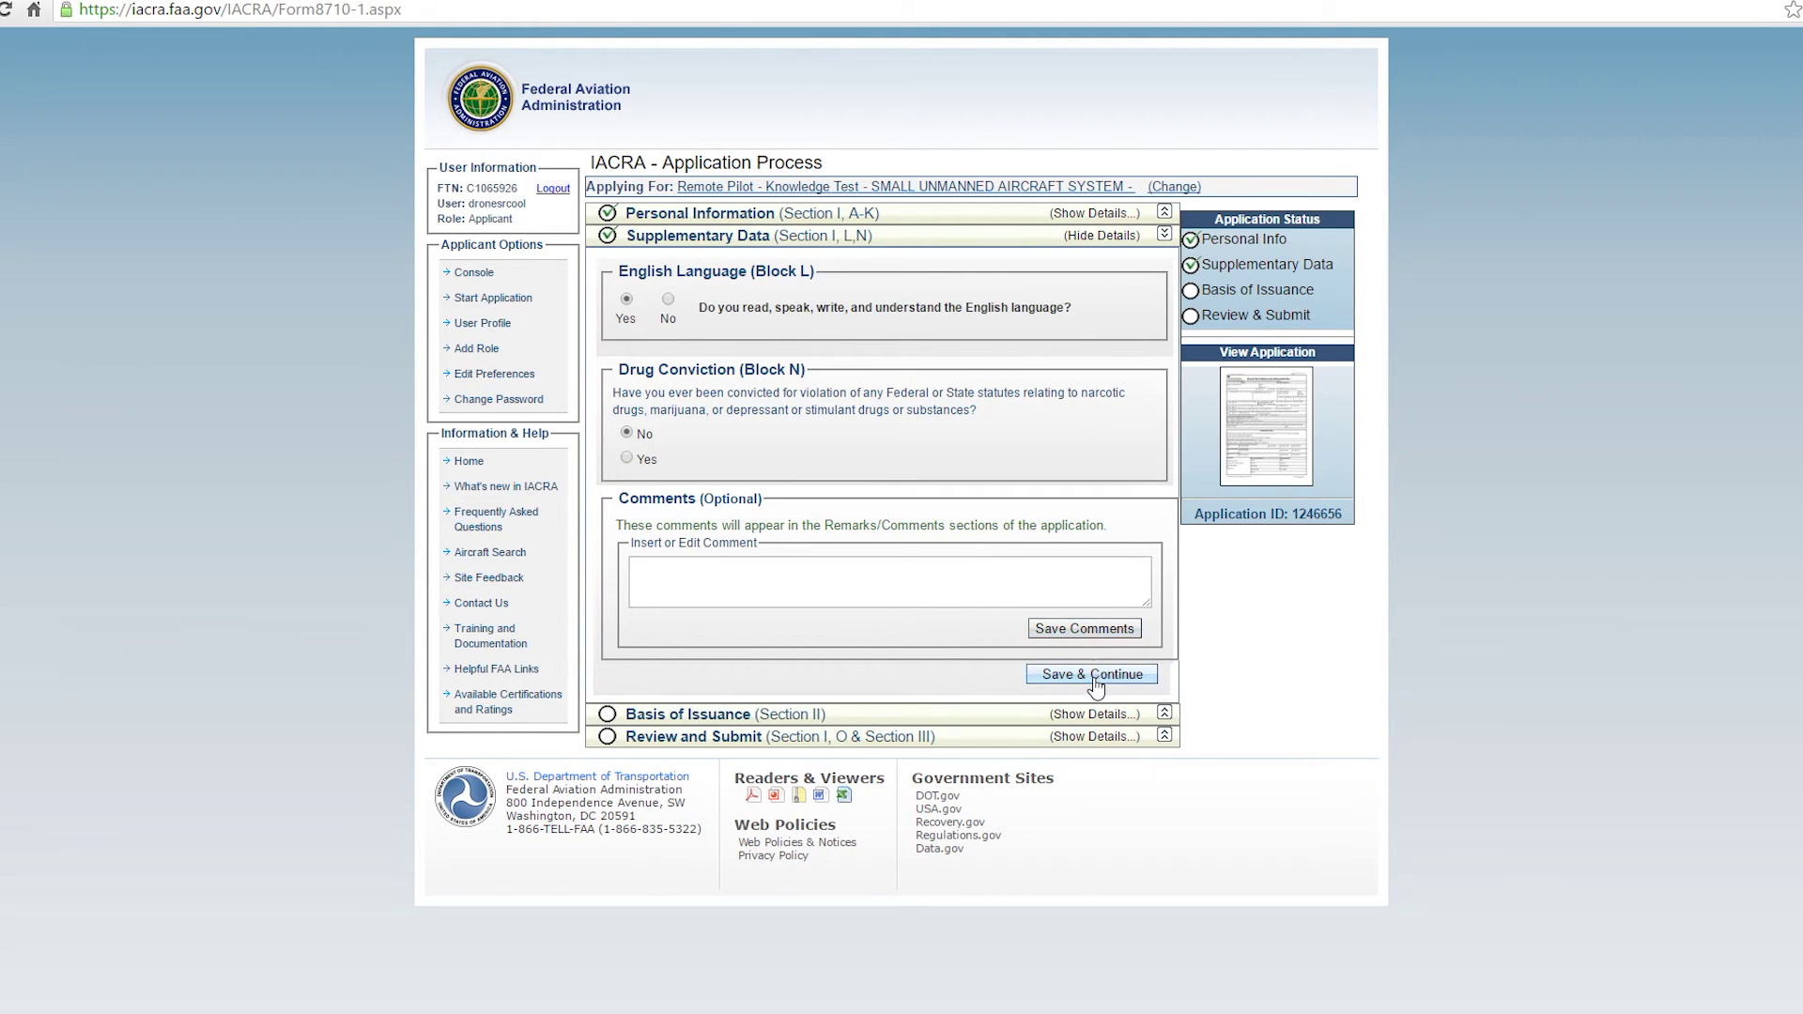
pyautogui.click(1095, 687)
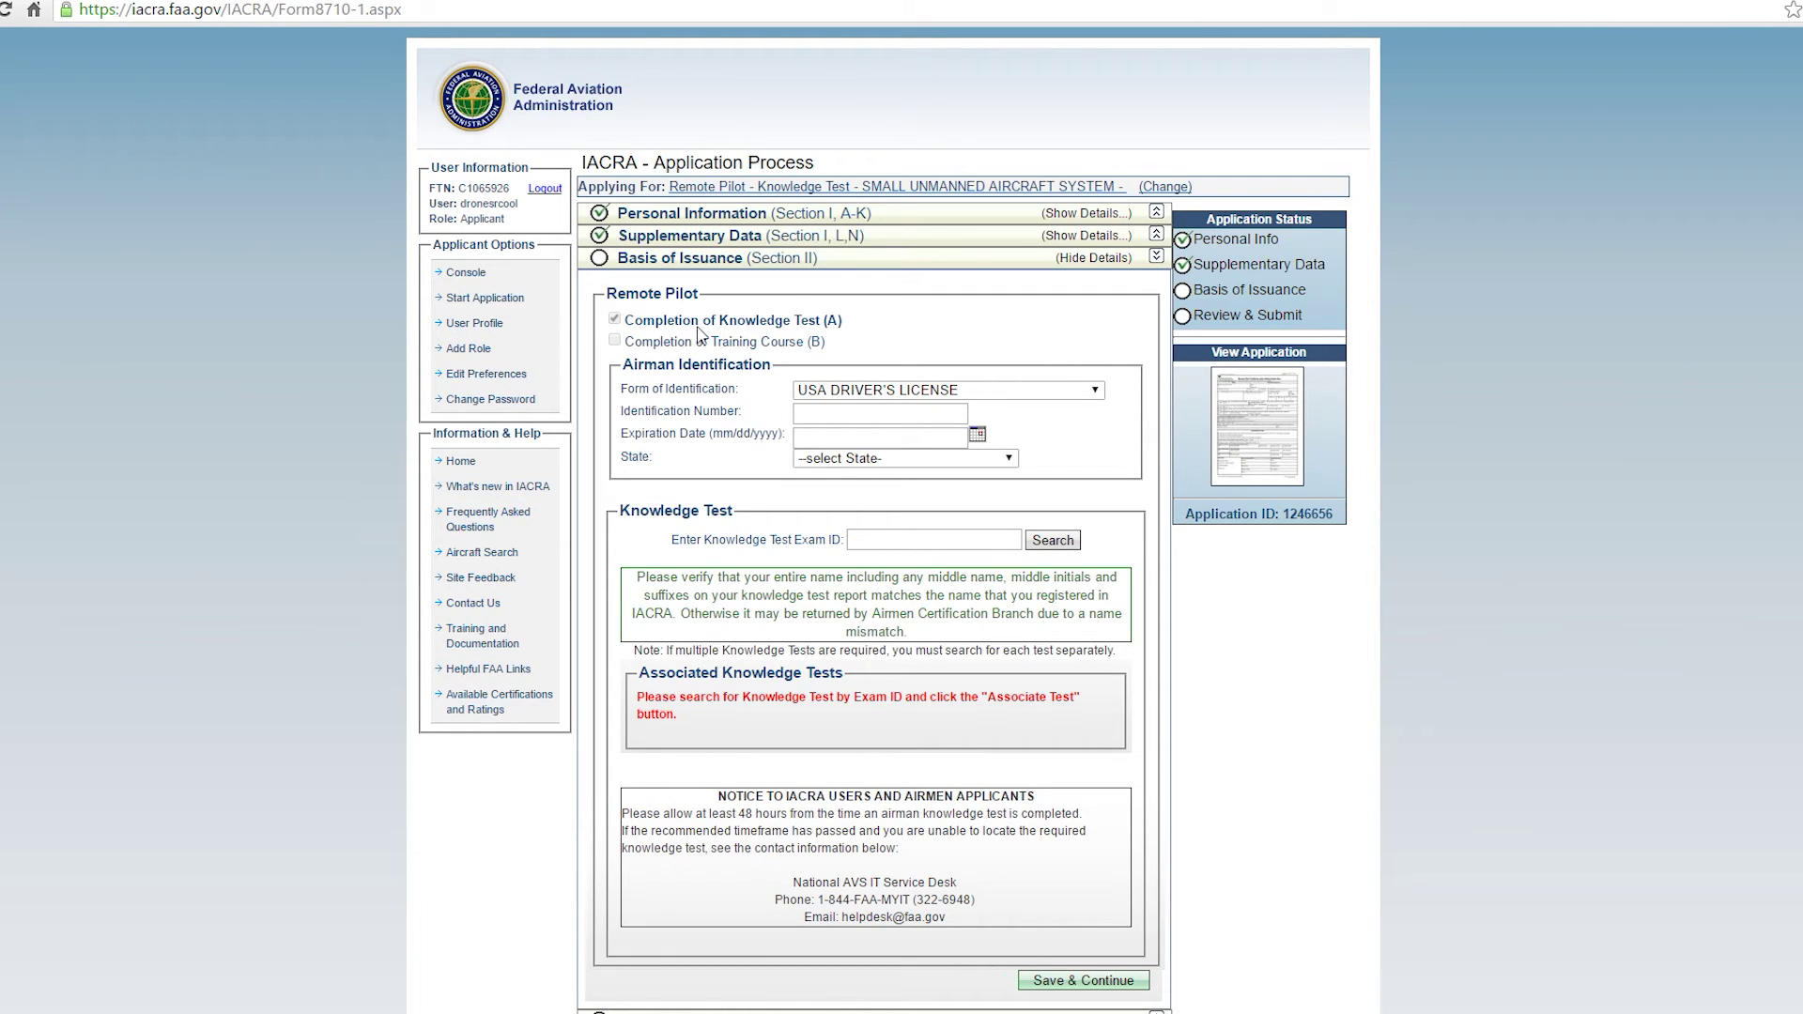
# Choose USA DRIVER'S LICENSE as the identification form, issued in AL - ALABAMA.
pyautogui.click(857, 391)
pyautogui.click(854, 407)
pyautogui.click(892, 459)
pyautogui.click(856, 515)
pyautogui.scroll(-2, 970, 543)
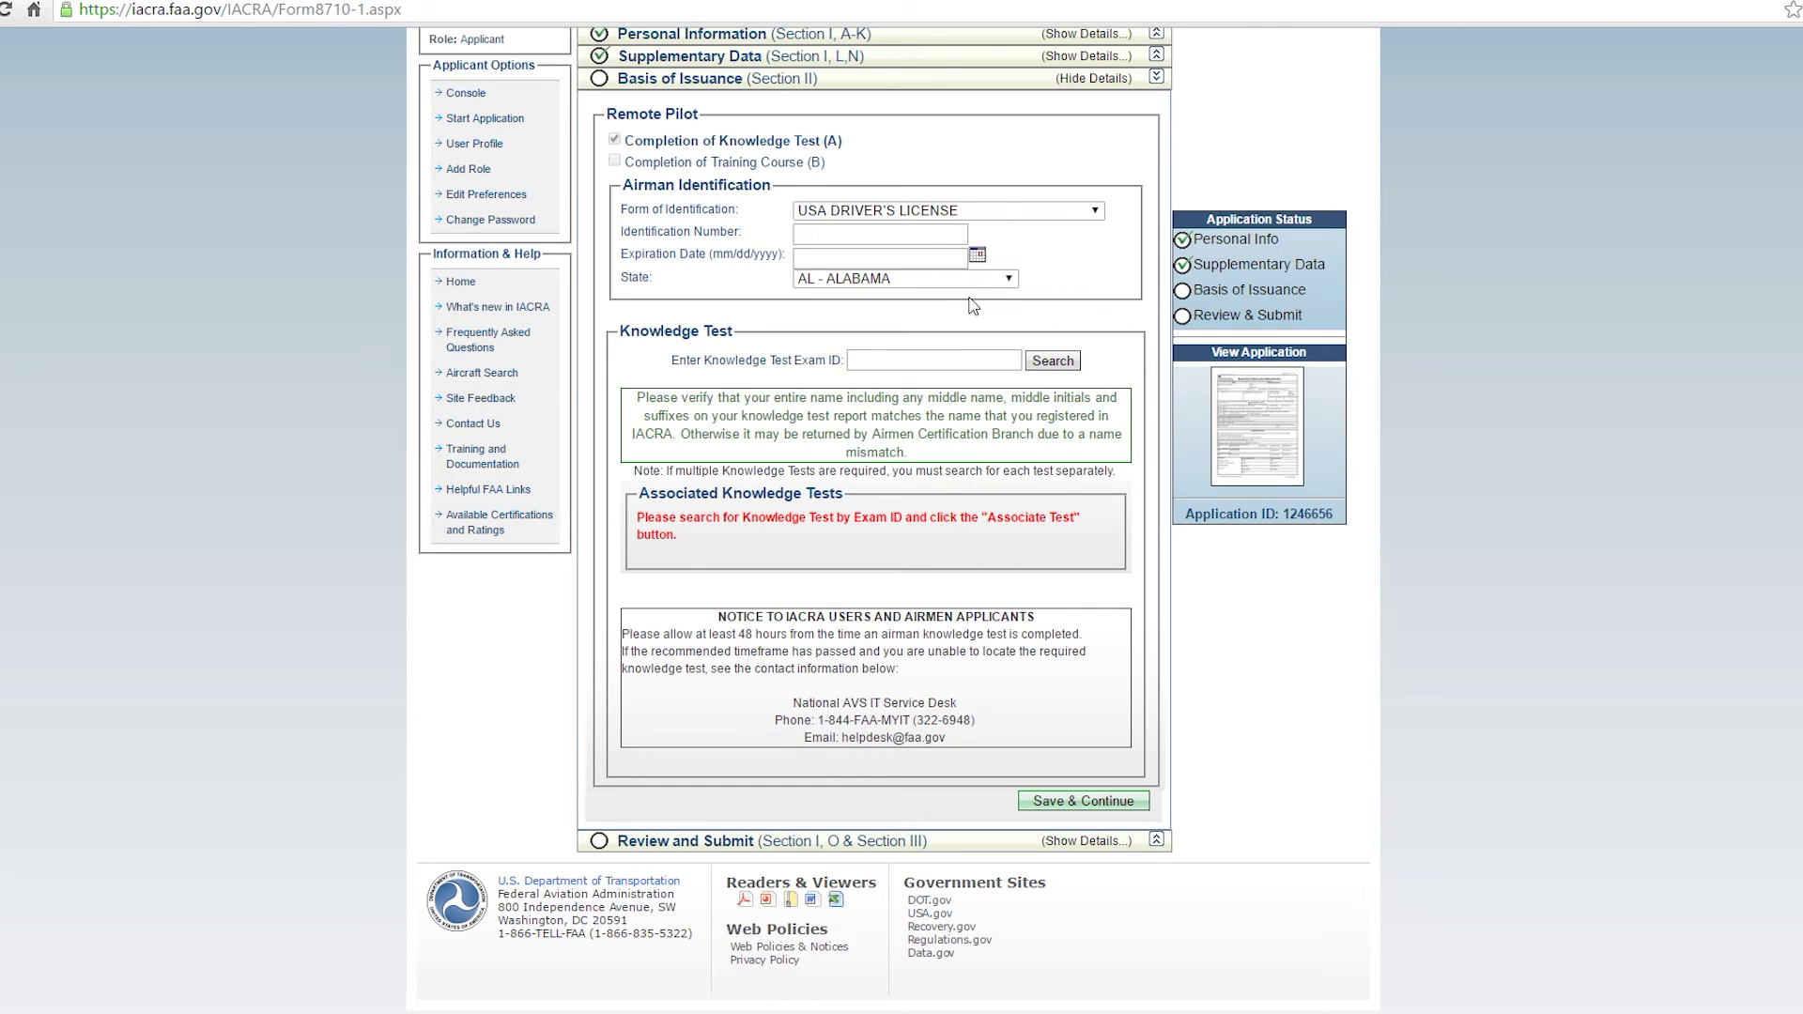
# Save the Basis of Issuance and answer No under Denied Certificate (Block O) in Review and Submit.
pyautogui.click(1078, 804)
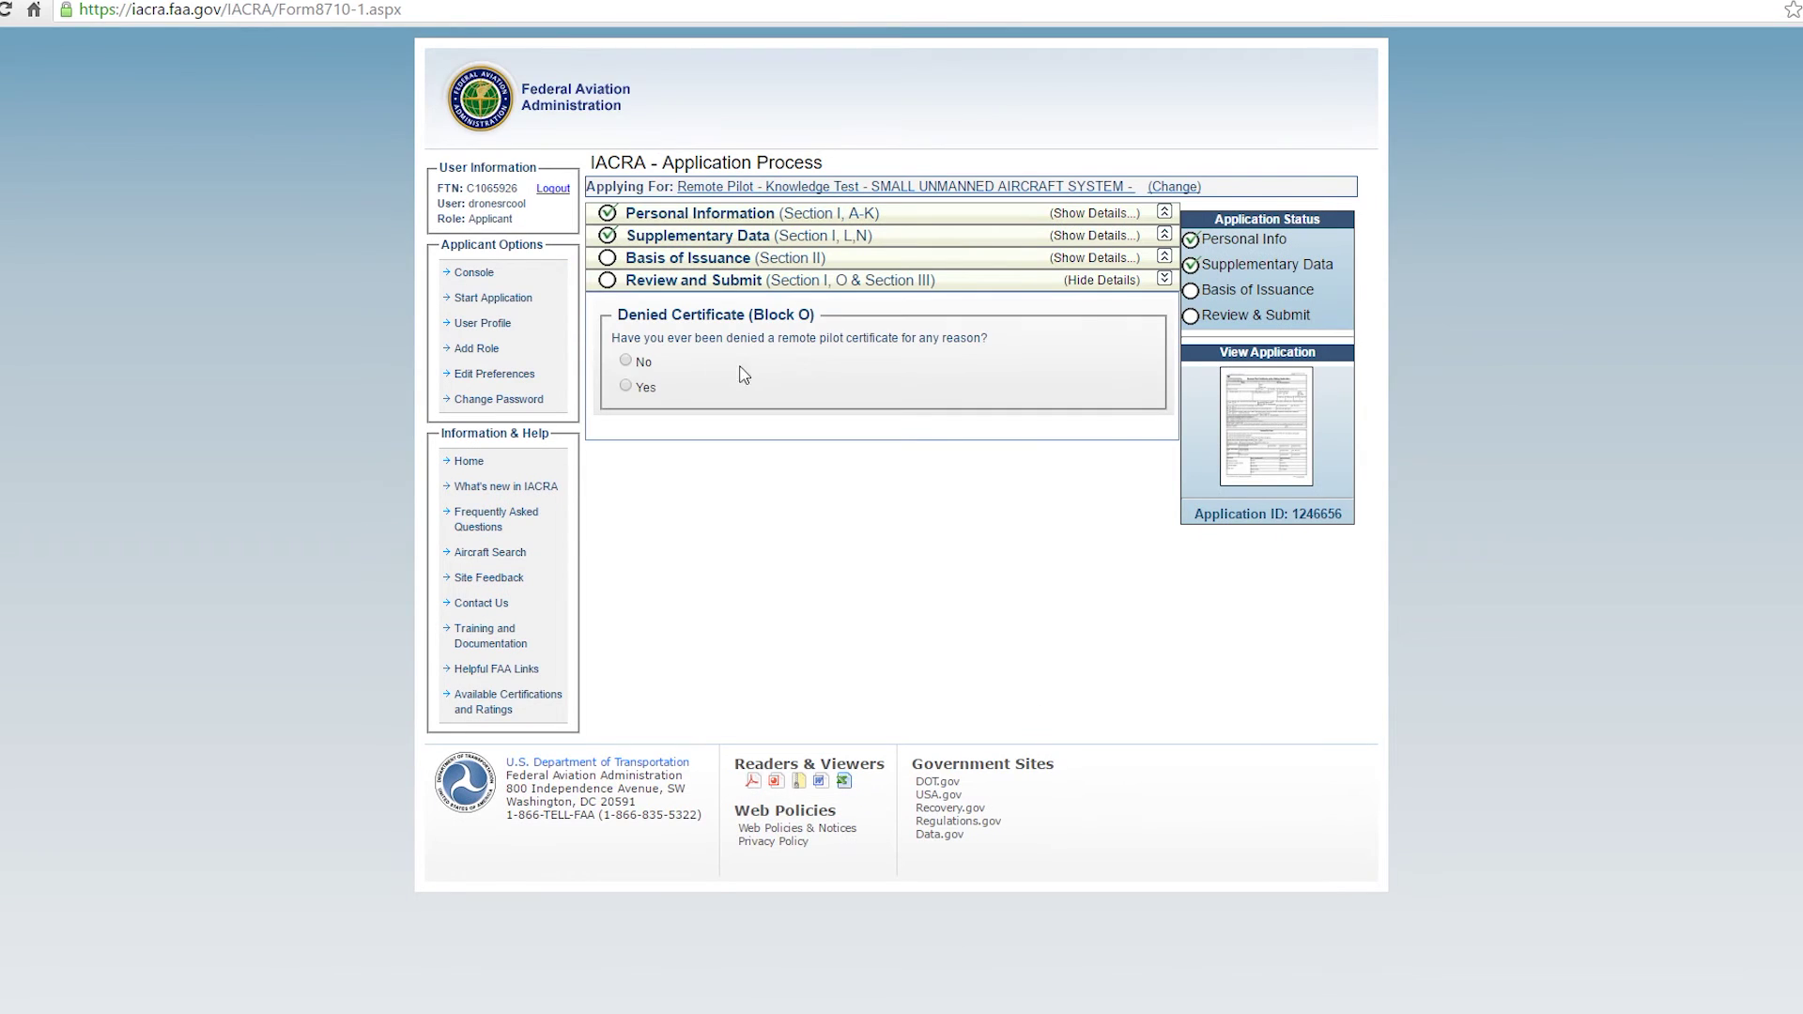
pyautogui.click(623, 363)
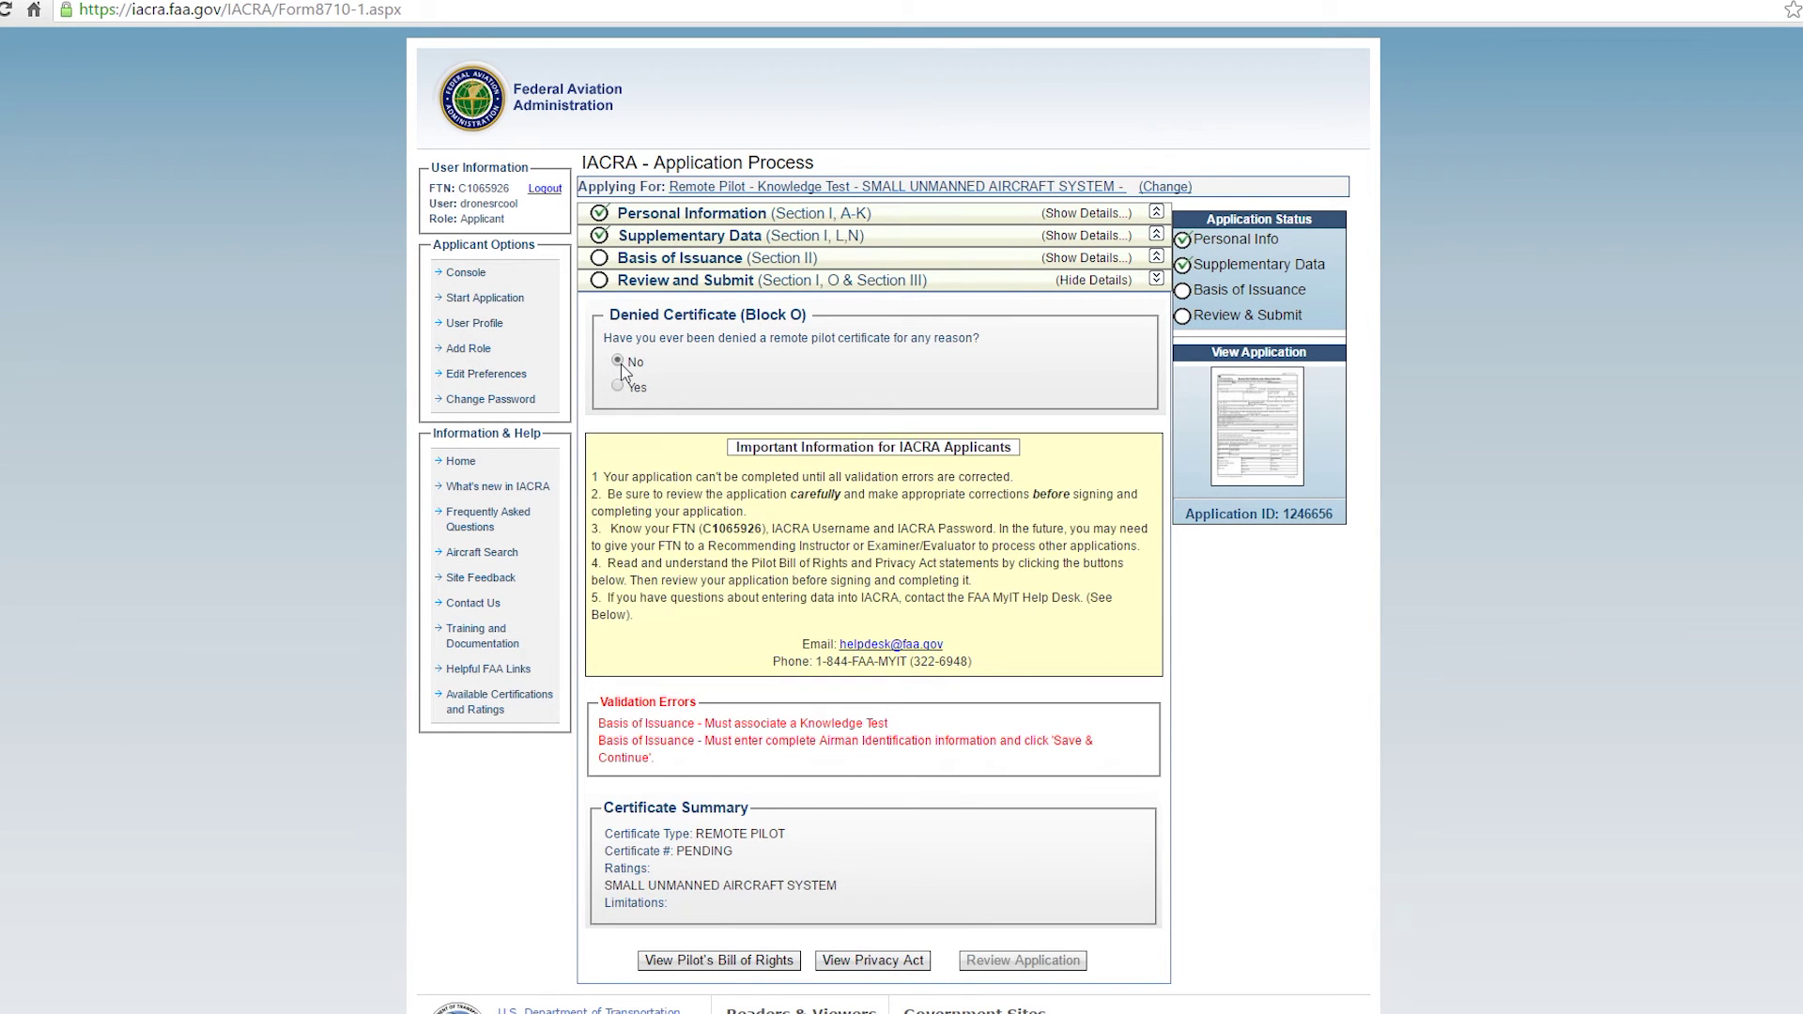
pyautogui.scroll(-1, 782, 455)
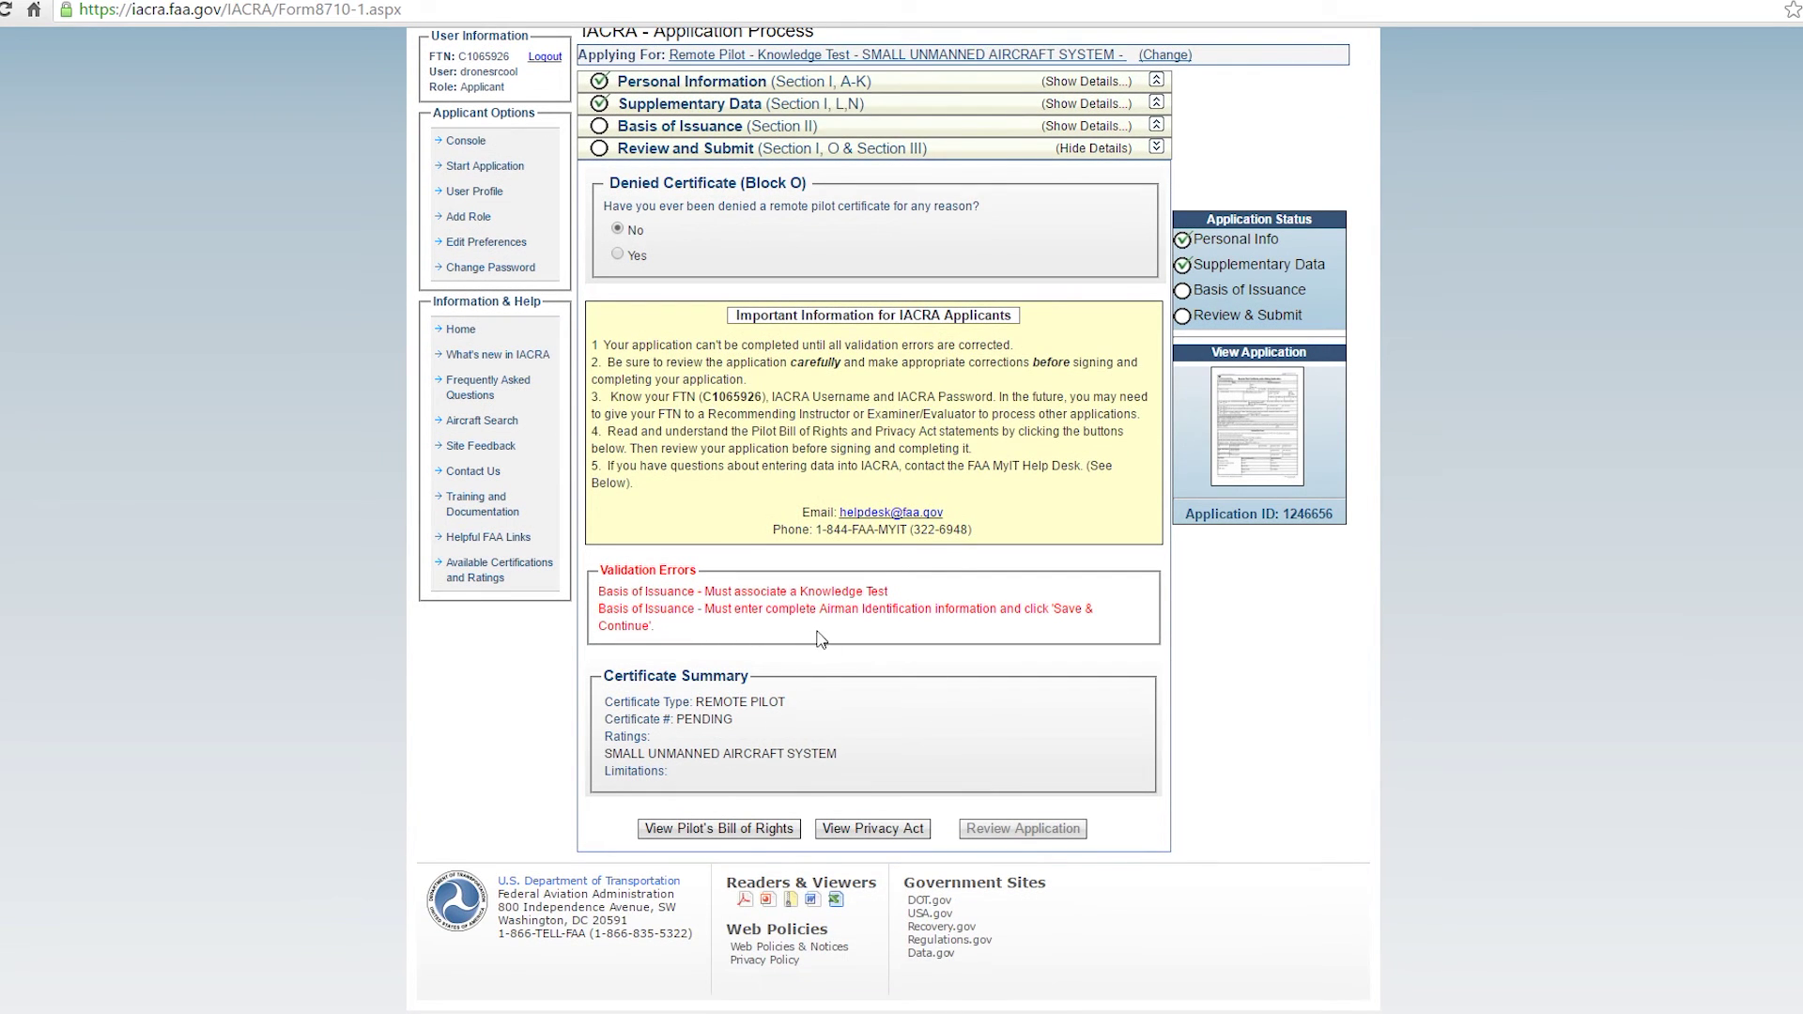
# View and close the Pilot's Bill of Rights notice, then the Privacy Act statement.
pyautogui.click(691, 843)
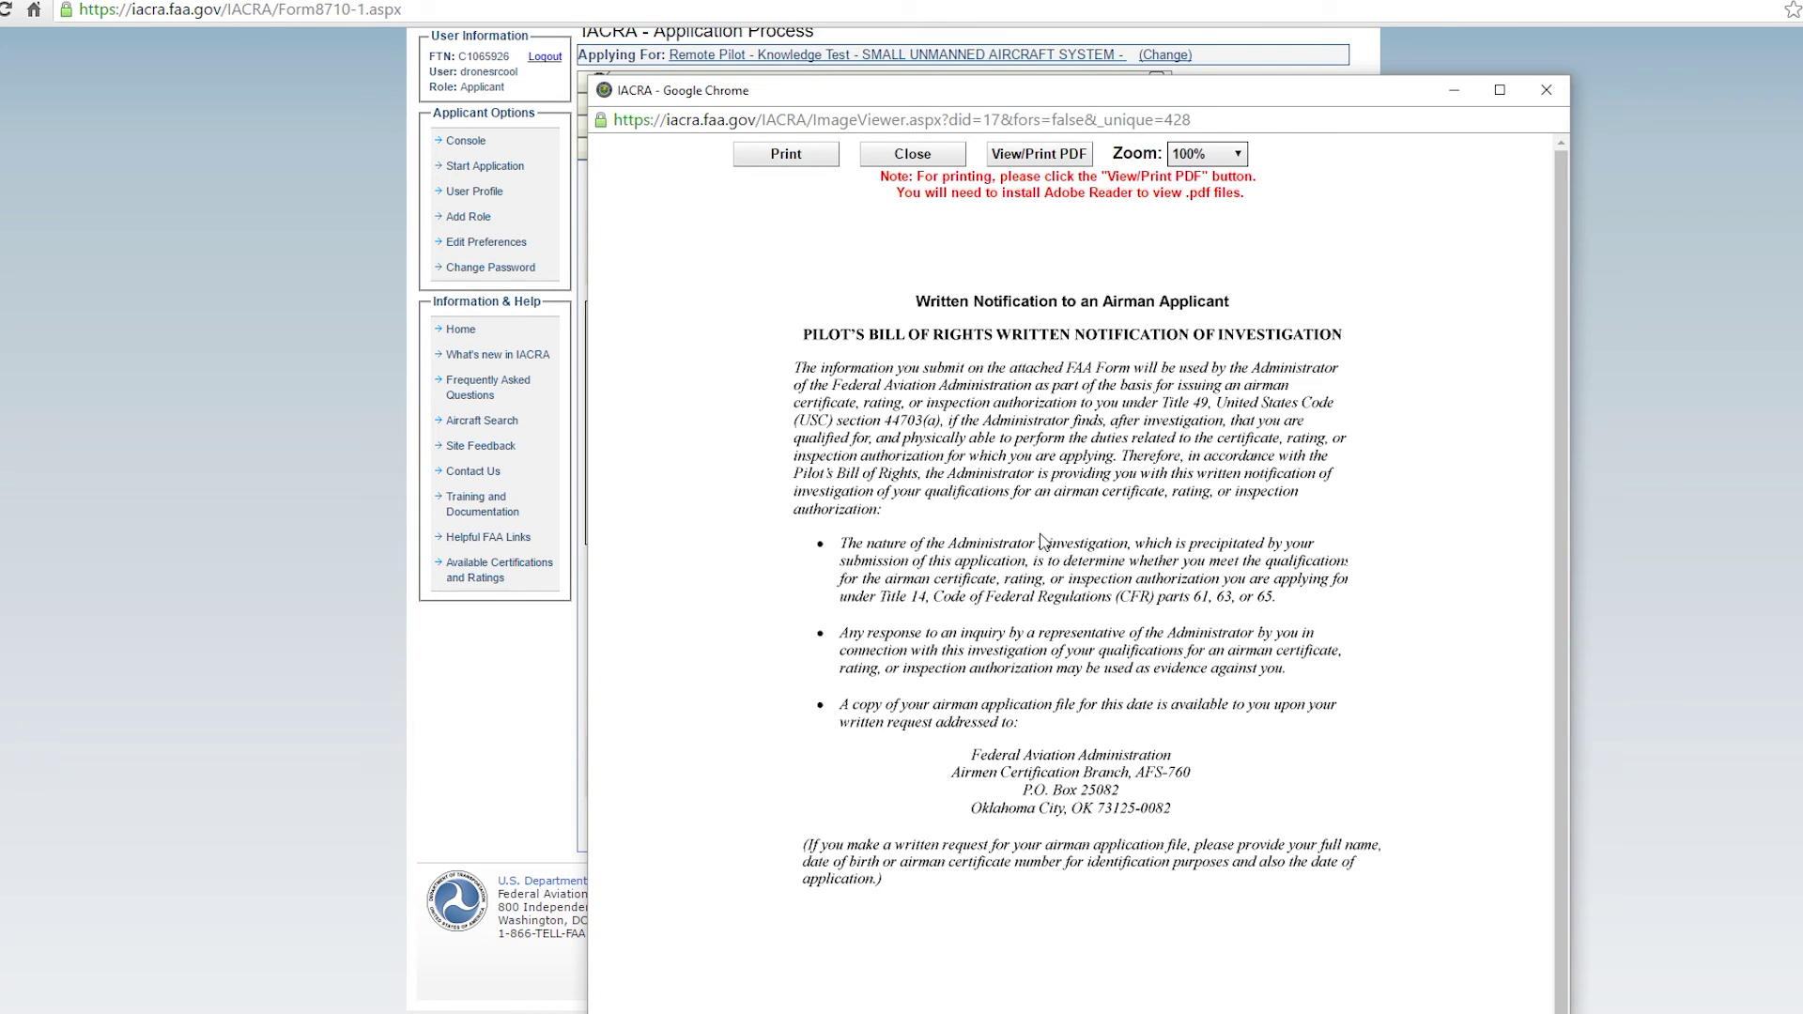
pyautogui.click(904, 156)
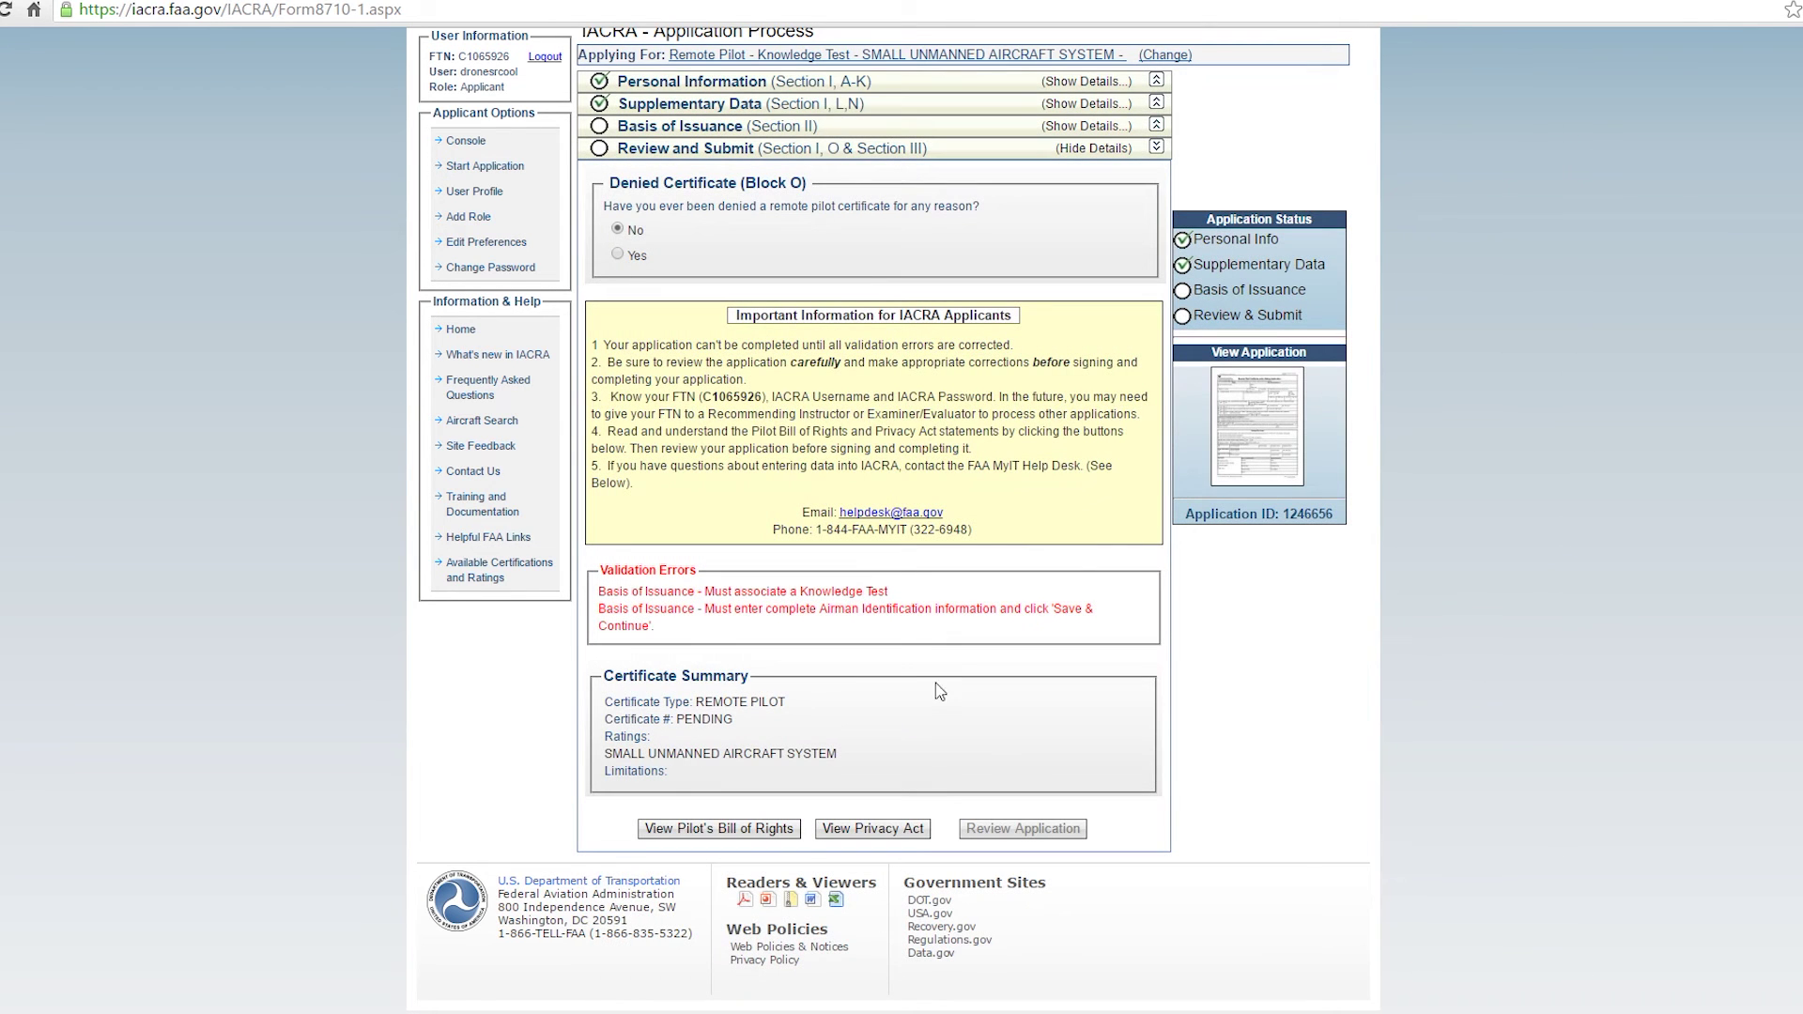
pyautogui.click(869, 832)
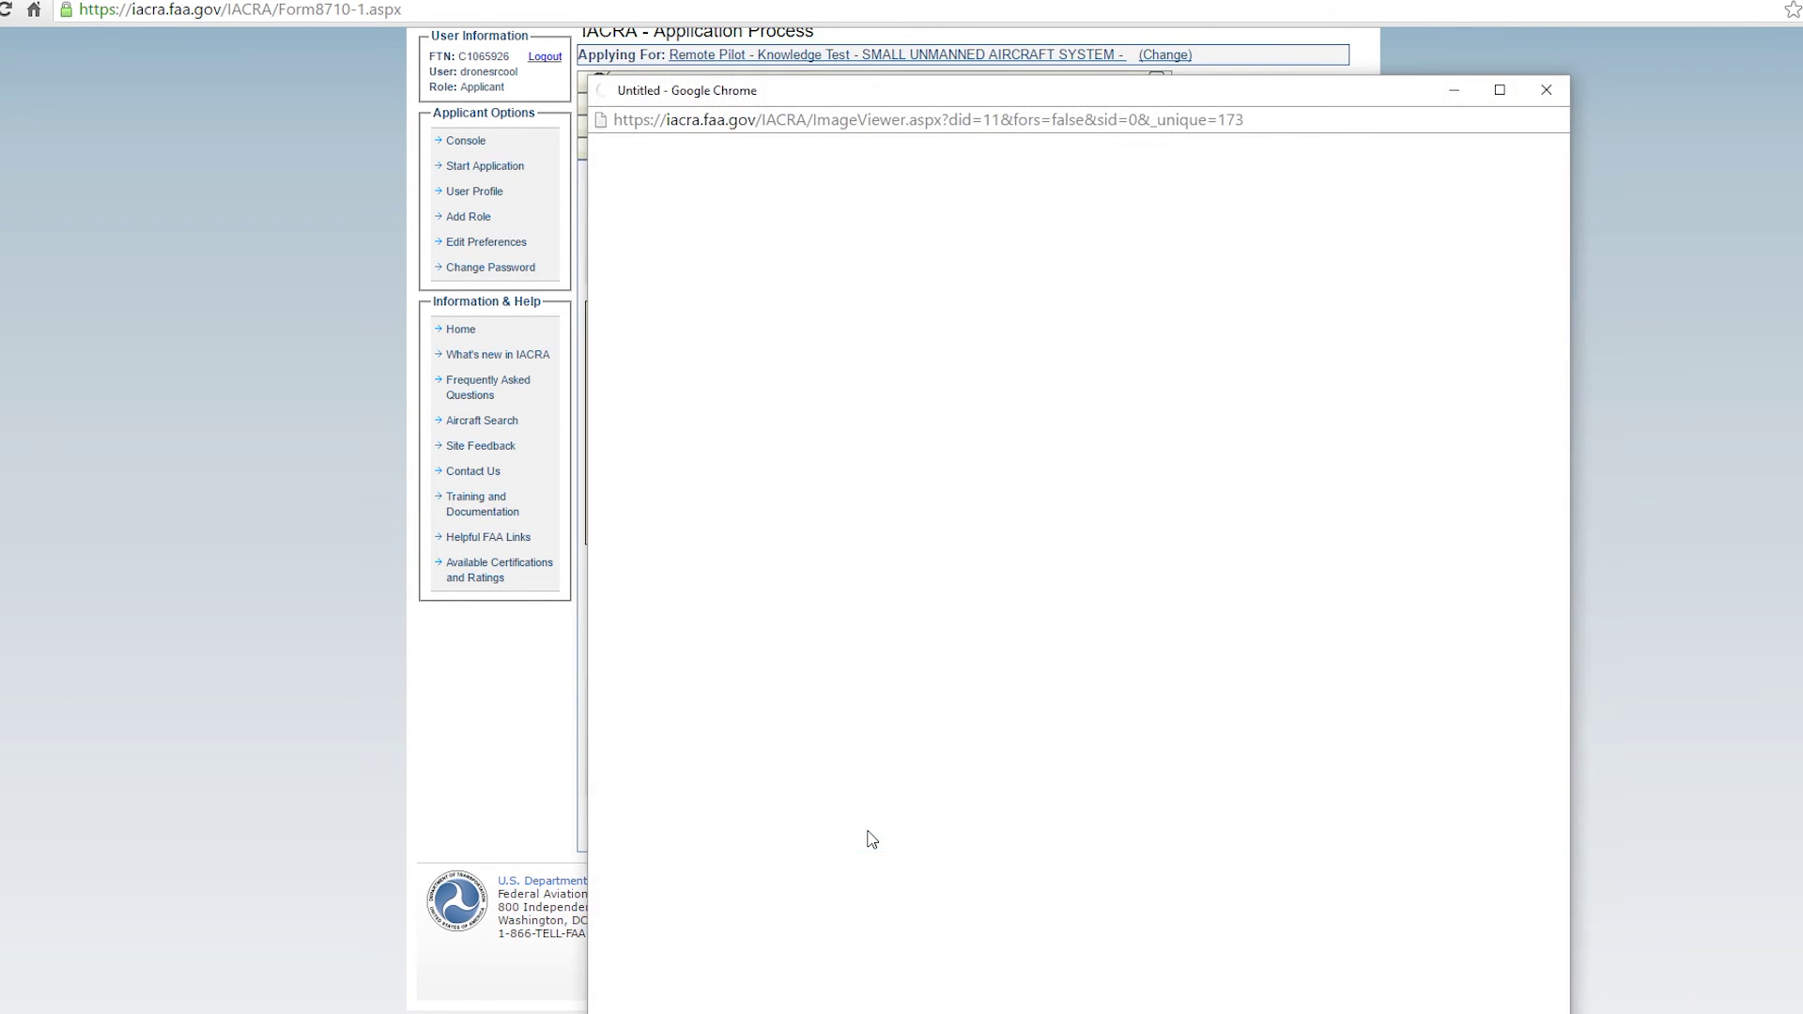
pyautogui.moveTo(1014, 113); pyautogui.dragTo(1001, 1)
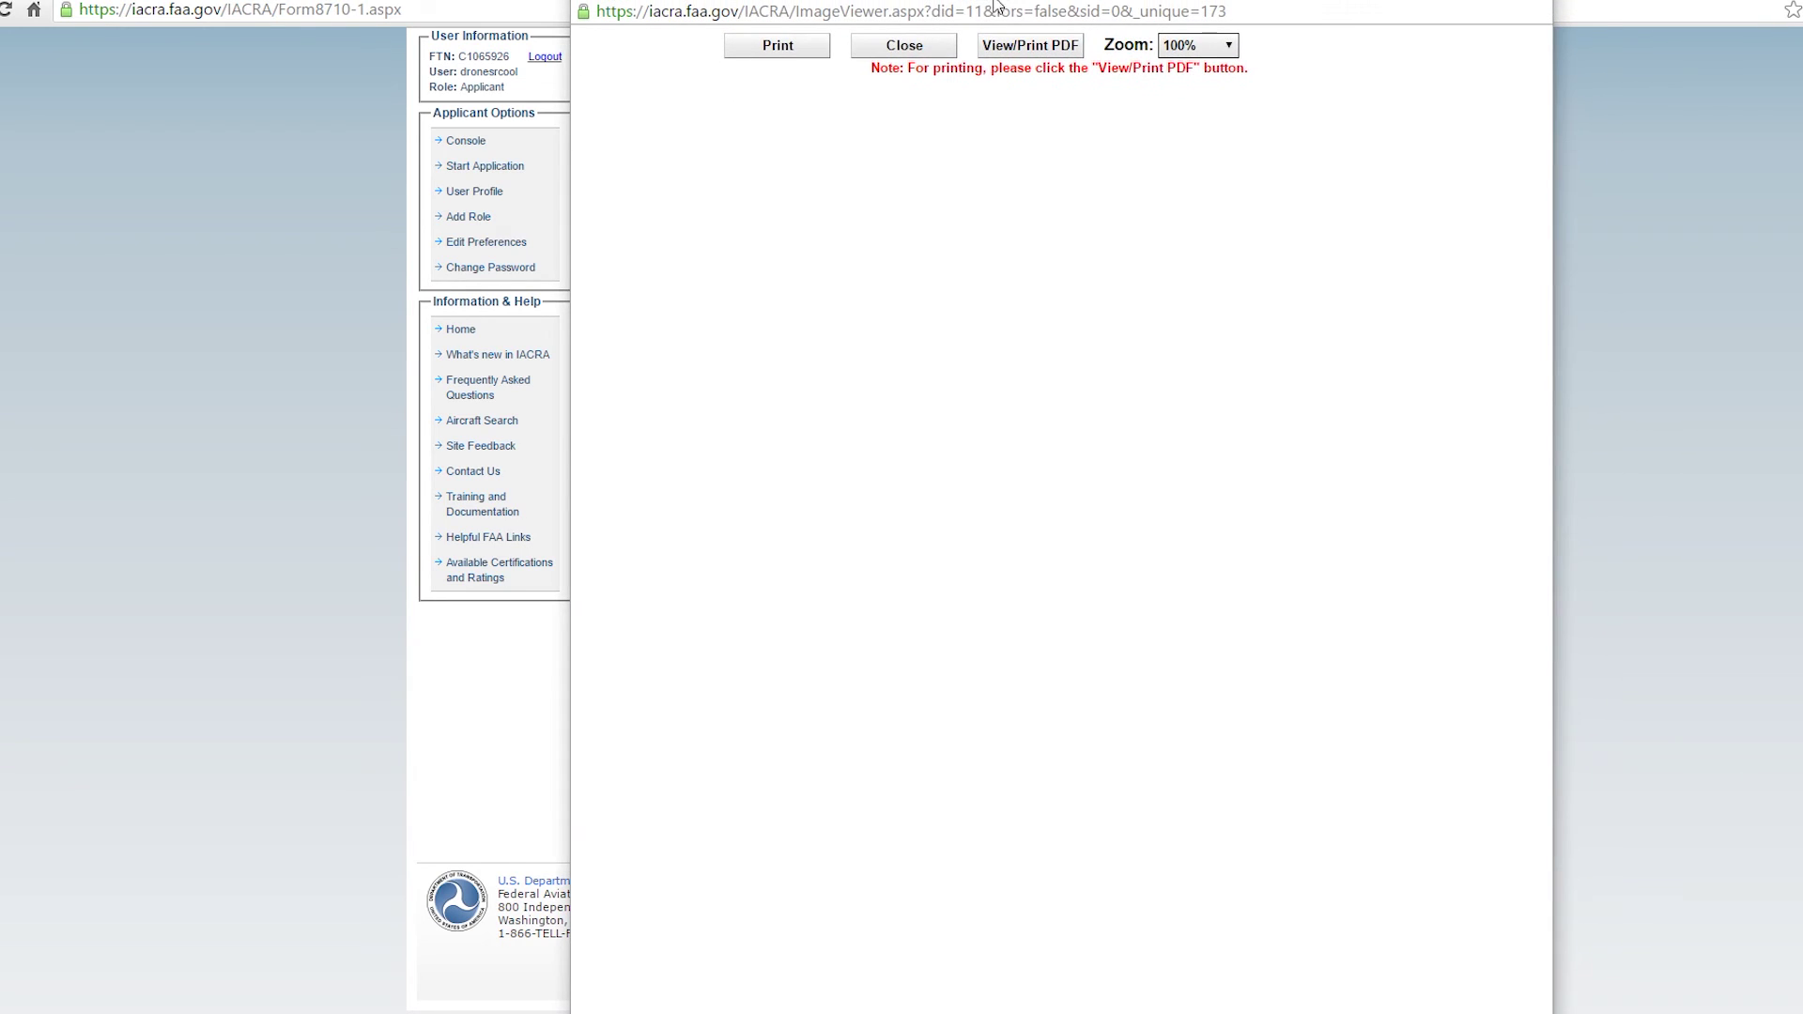
pyautogui.scroll(-1, 982, 309)
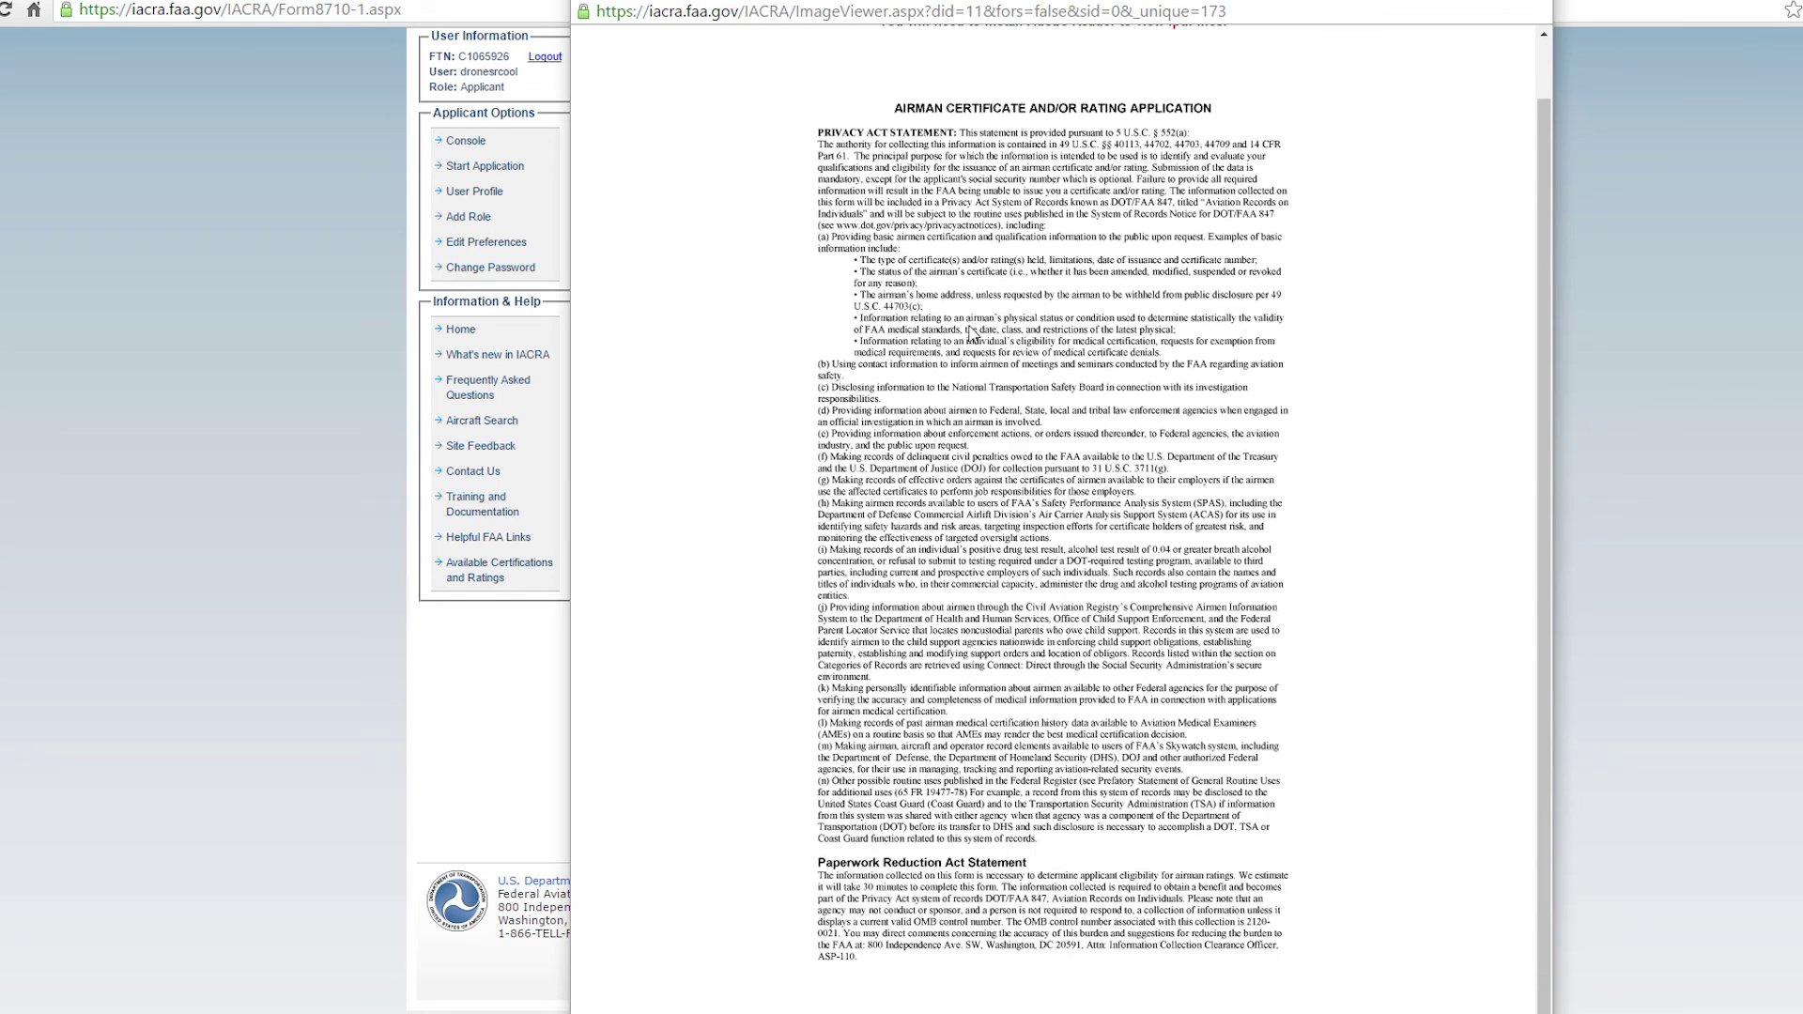
pyautogui.scroll(1, 974, 317)
pyautogui.click(927, 38)
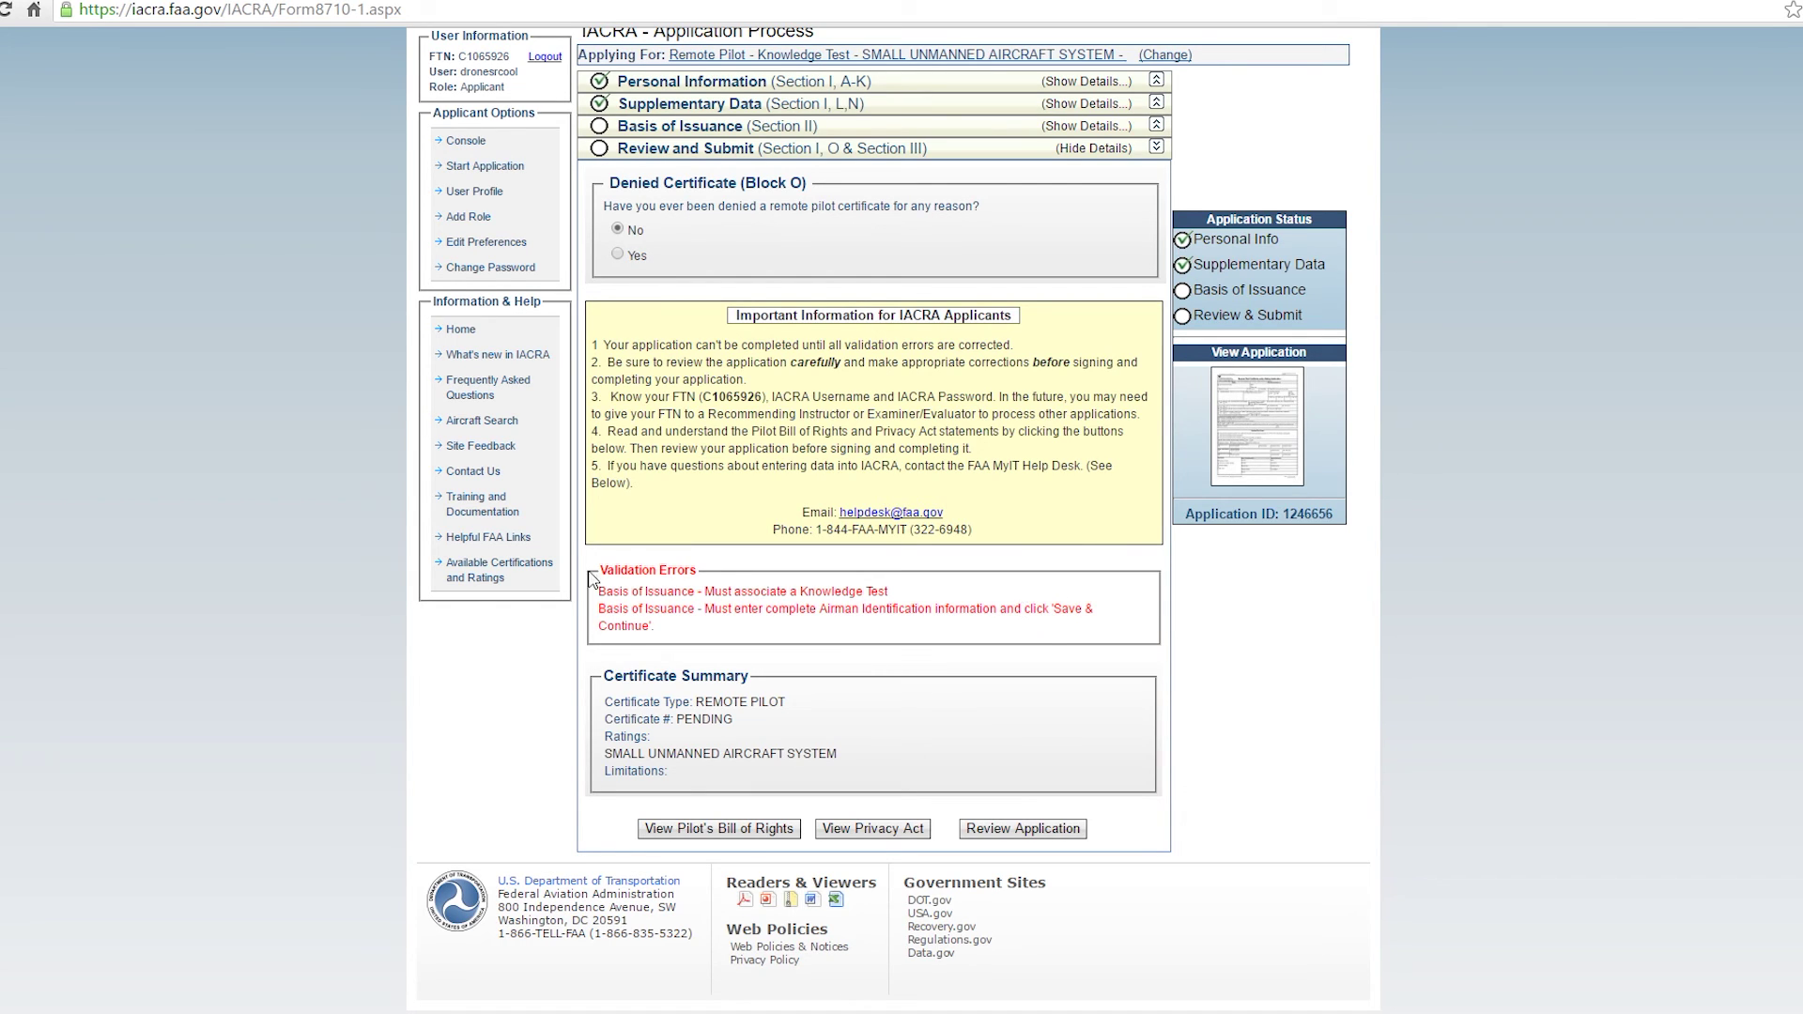
# Expand Basis of Issuance and follow its validation error link back to the Basis of Issuance form.
pyautogui.scroll(2, 822, 609)
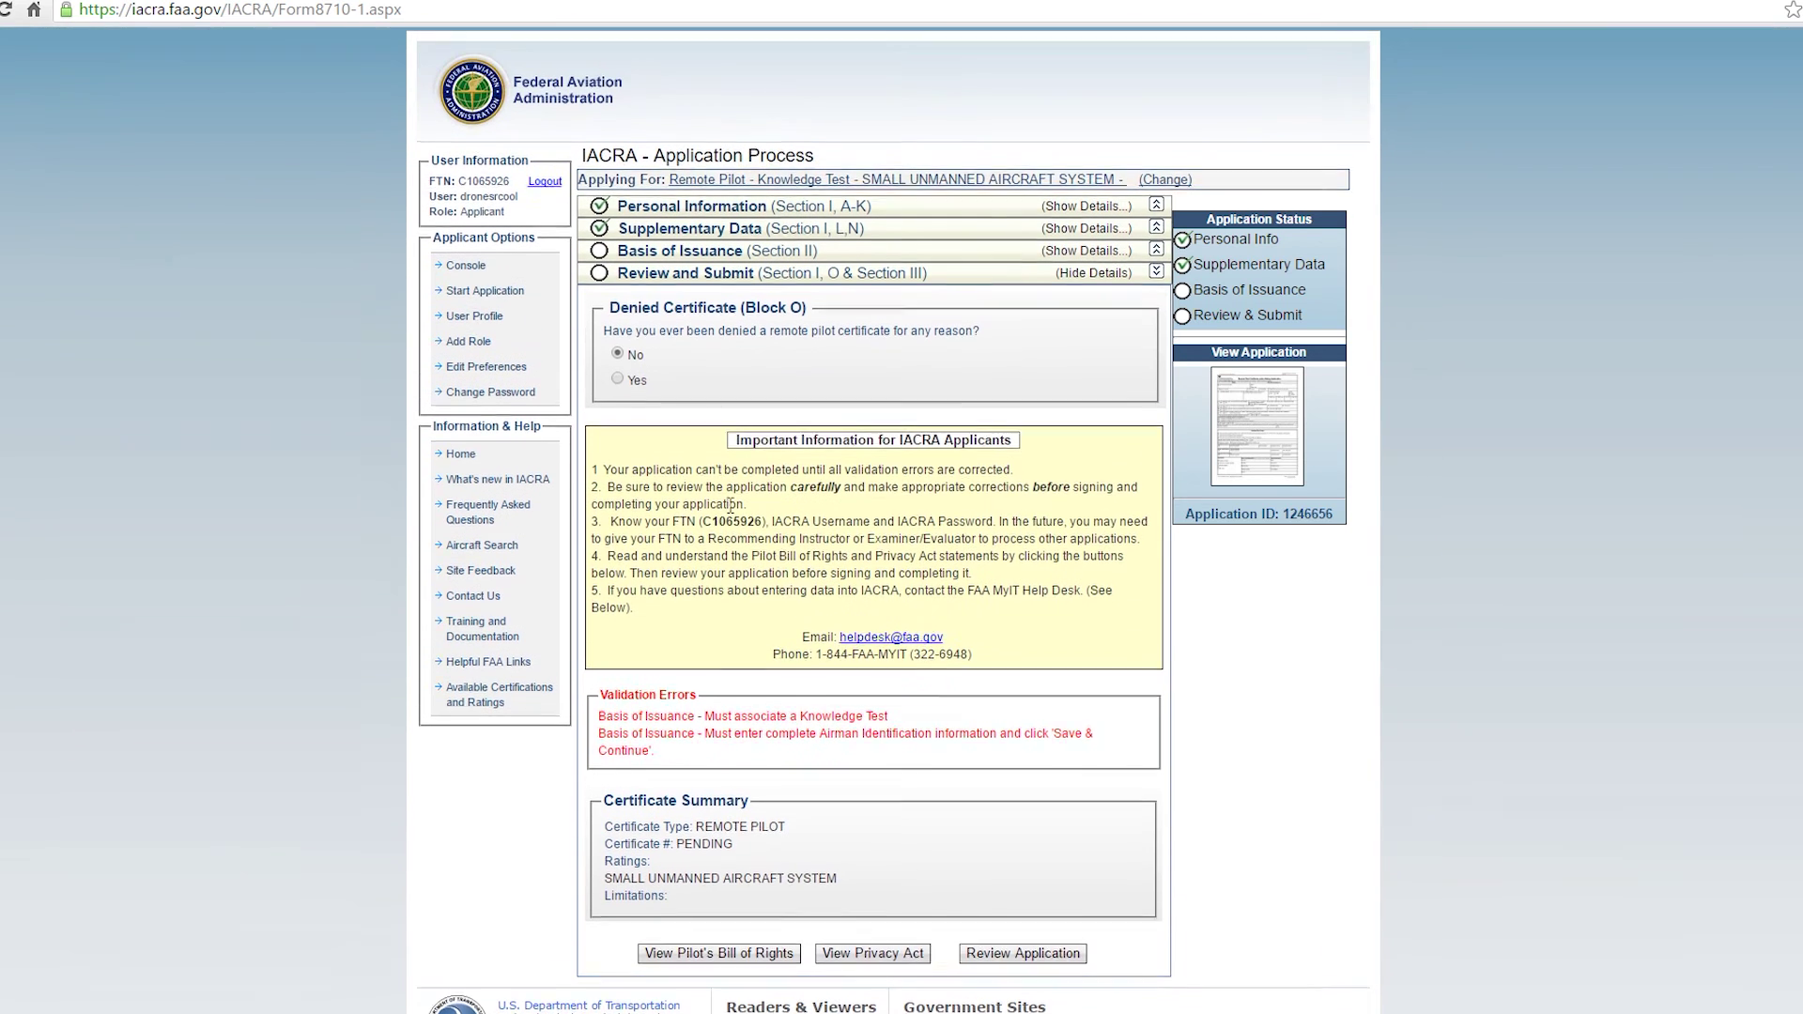
pyautogui.click(696, 260)
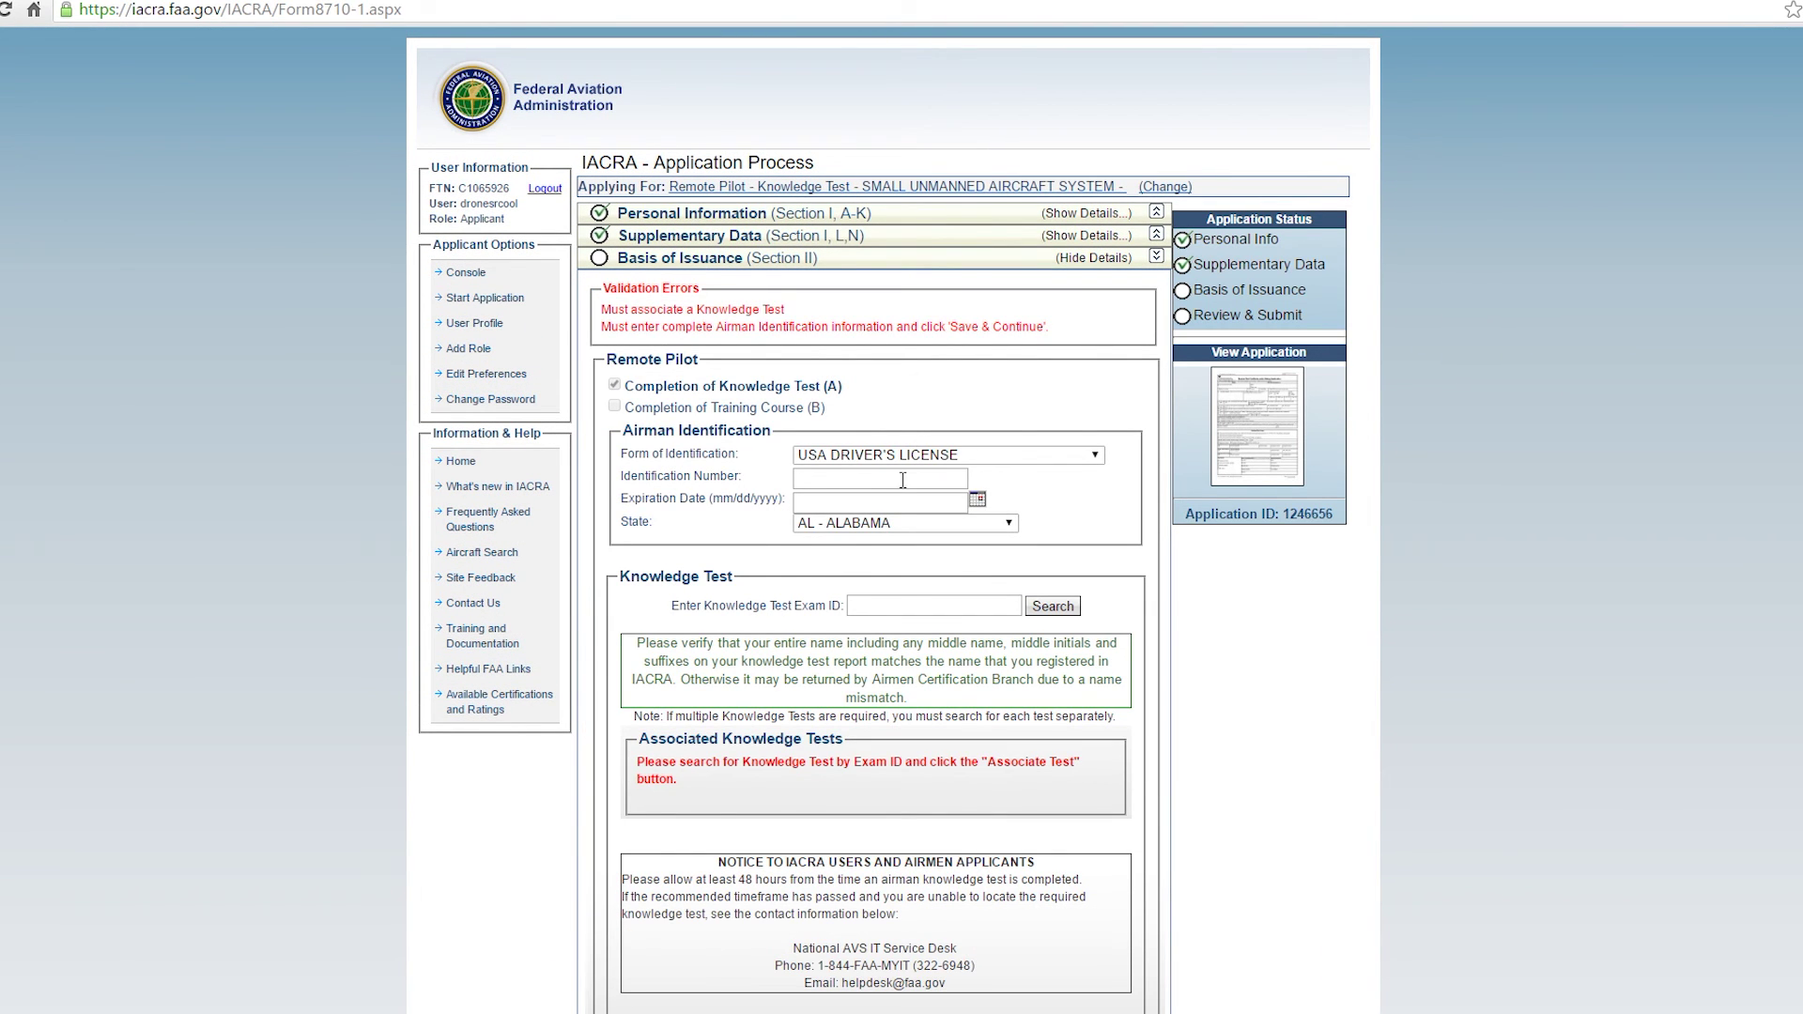
pyautogui.scroll(-4, 883, 465)
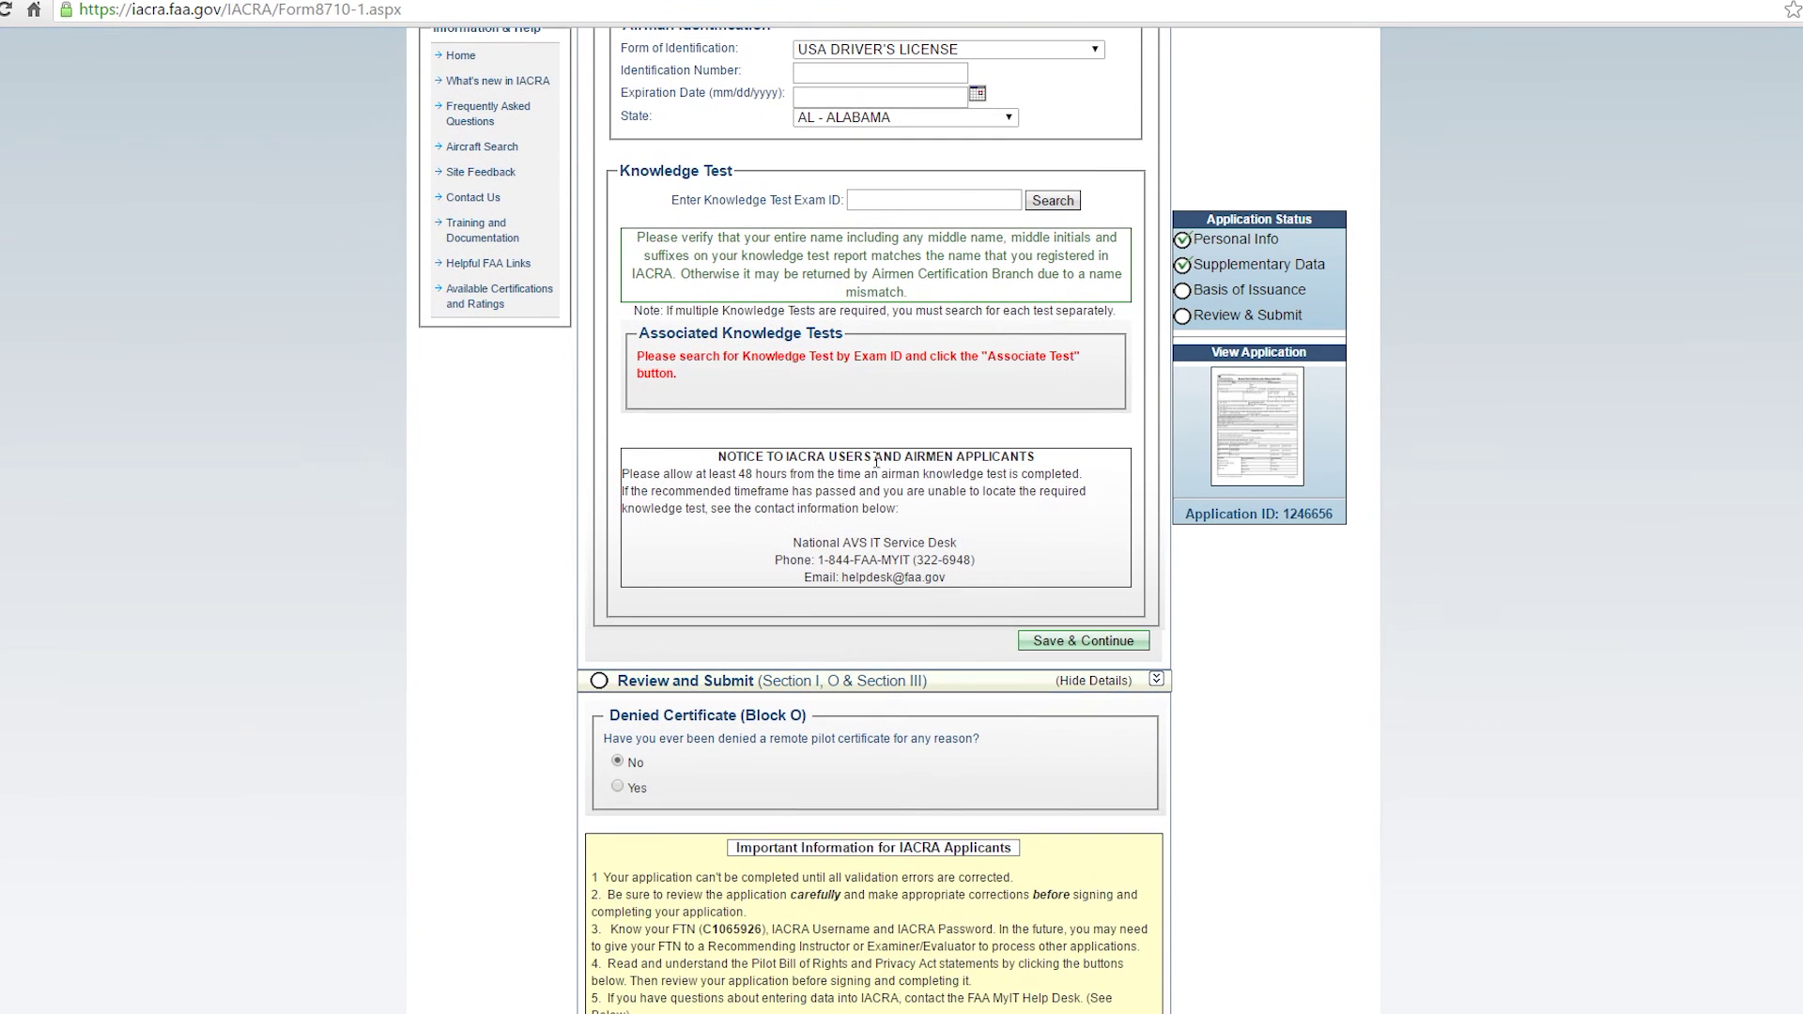
pyautogui.scroll(-5, 878, 469)
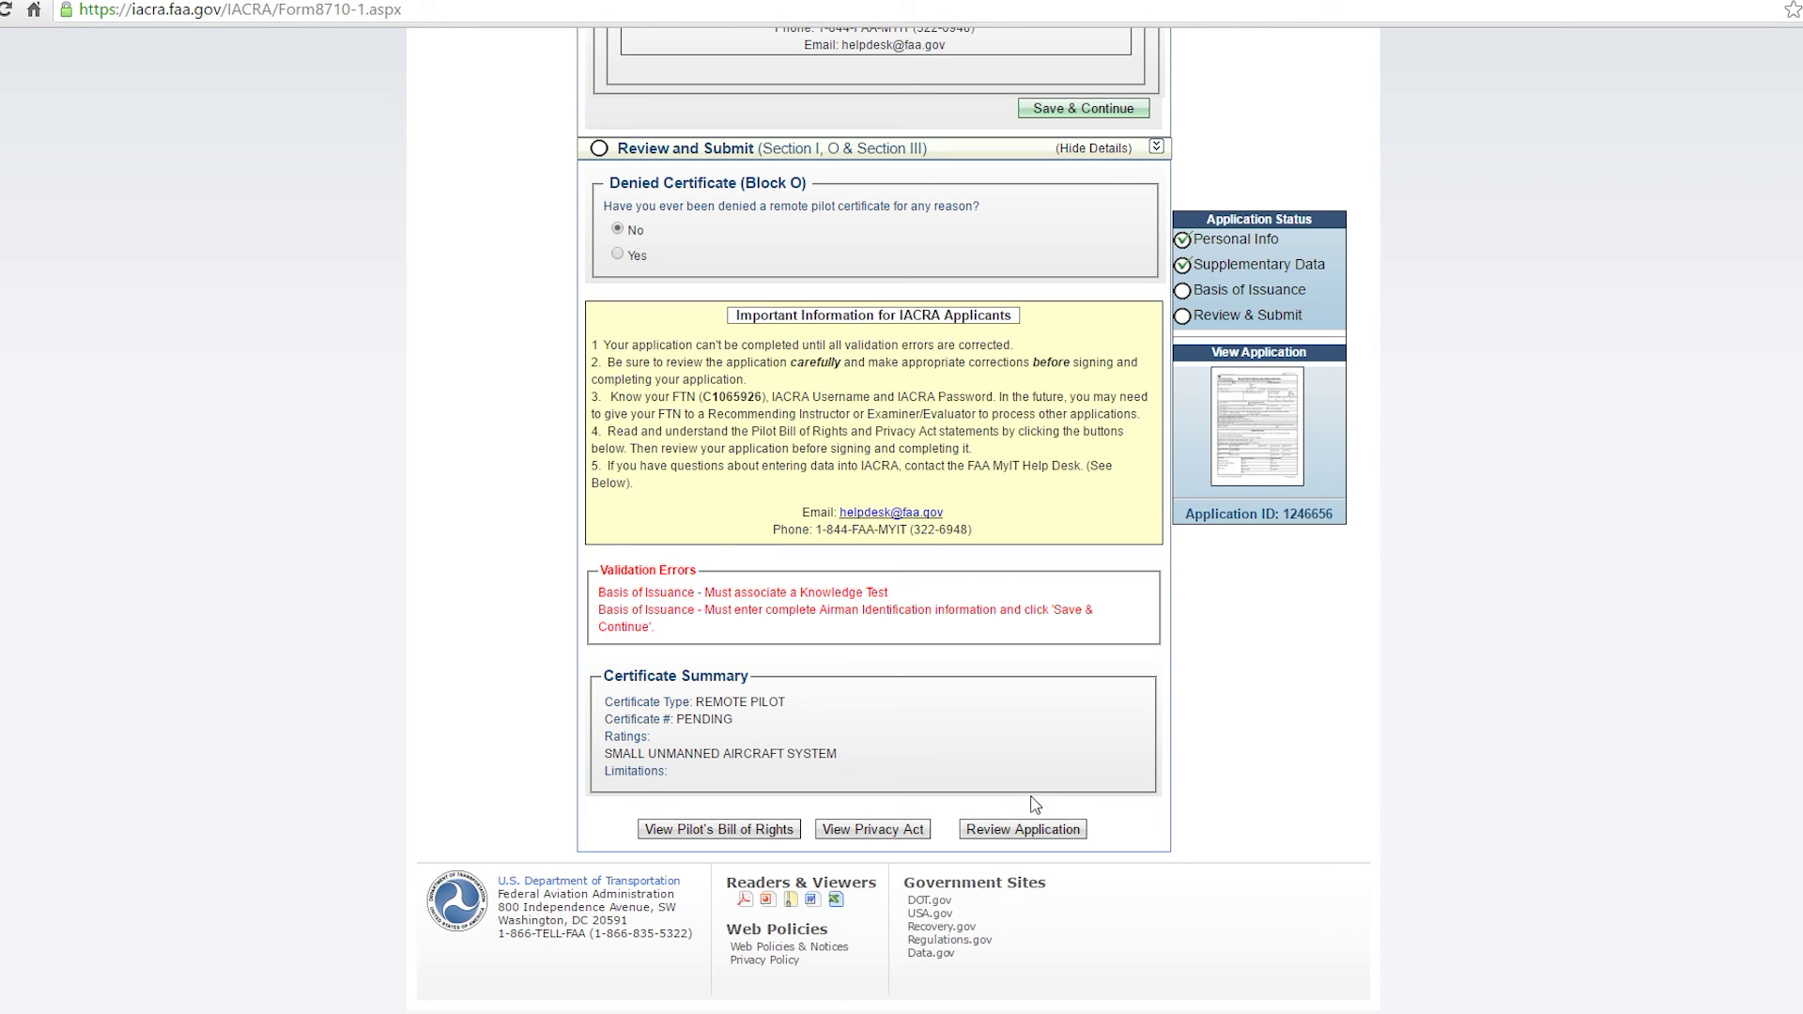
pyautogui.click(845, 609)
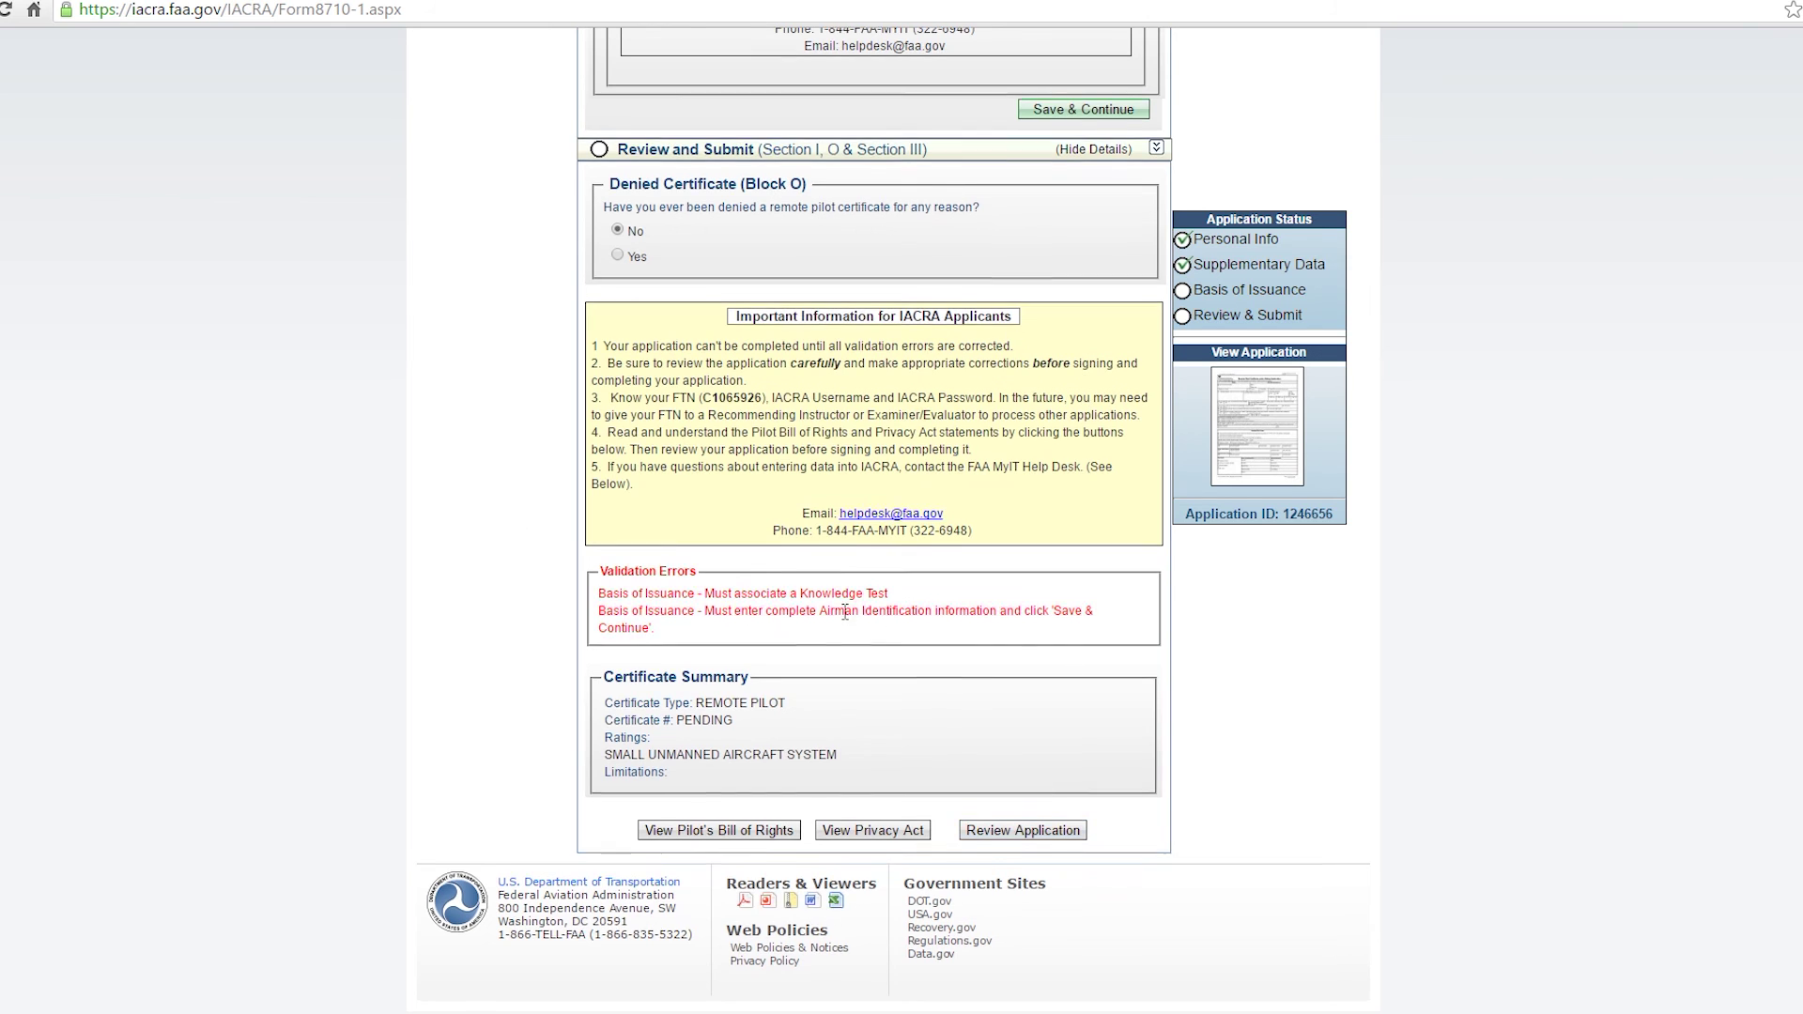
pyautogui.scroll(2, 883, 673)
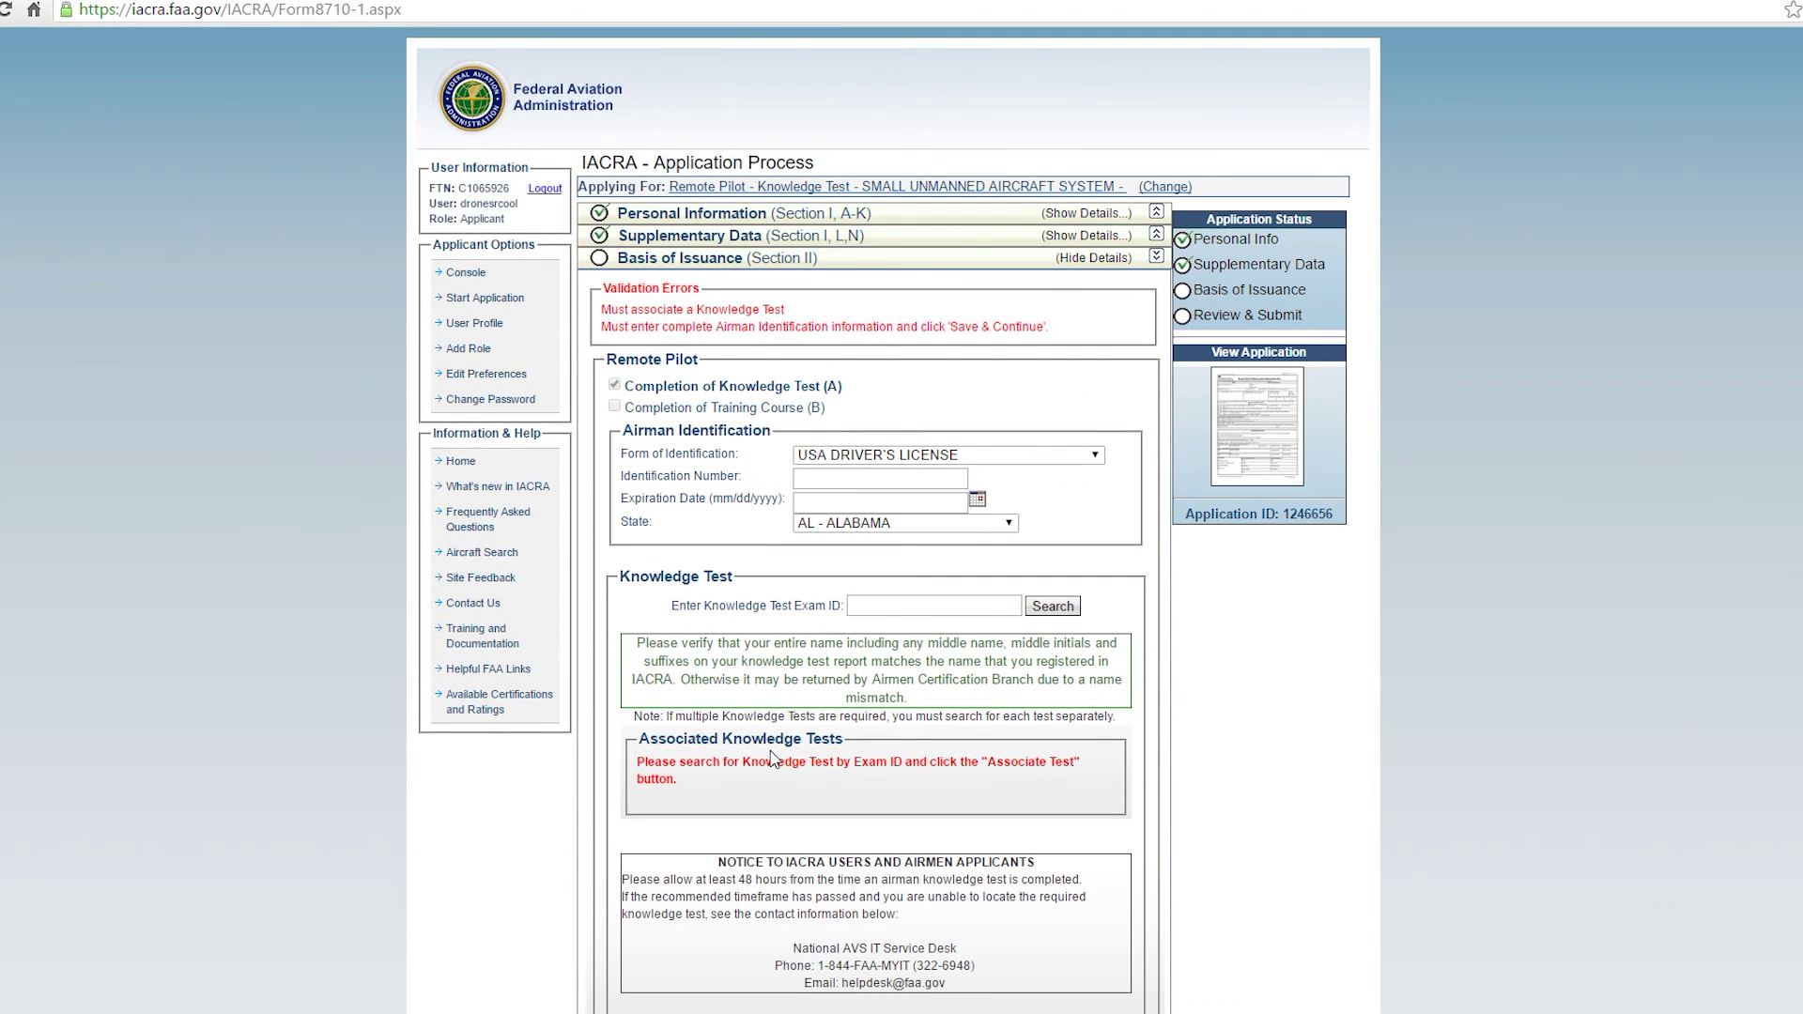